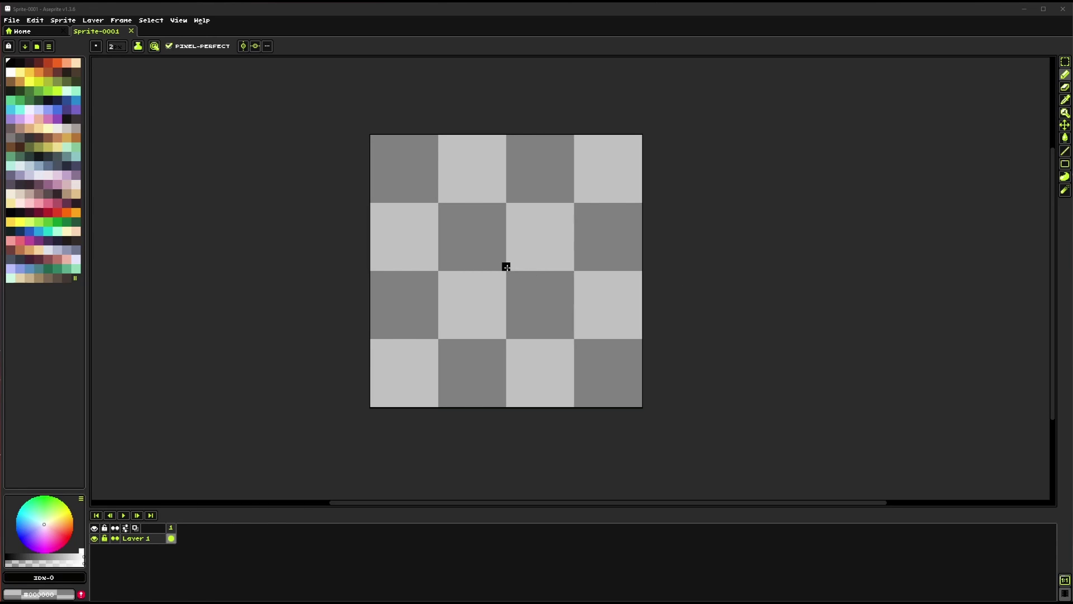
Step: Zoom the canvas slightly and launch Sprite > ControlNet > CN Text to Image
{"action": "left_click_drag", "start_coordinate": [533, 277], "coordinate": [522, 284]}
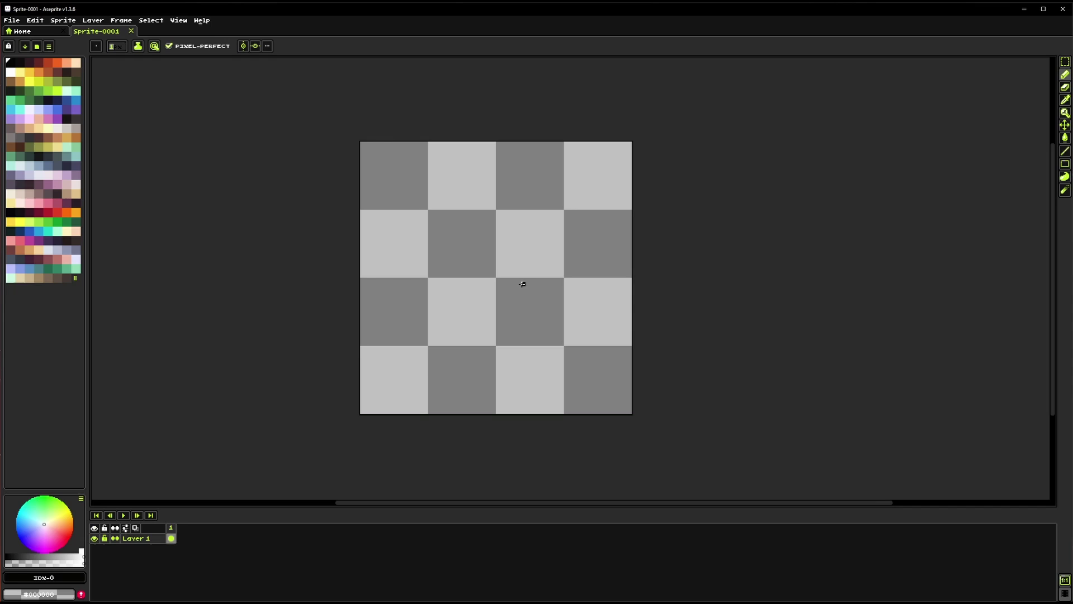
{"action": "scroll", "coordinate": [509, 278], "scroll_direction": "up", "scroll_amount": 1}
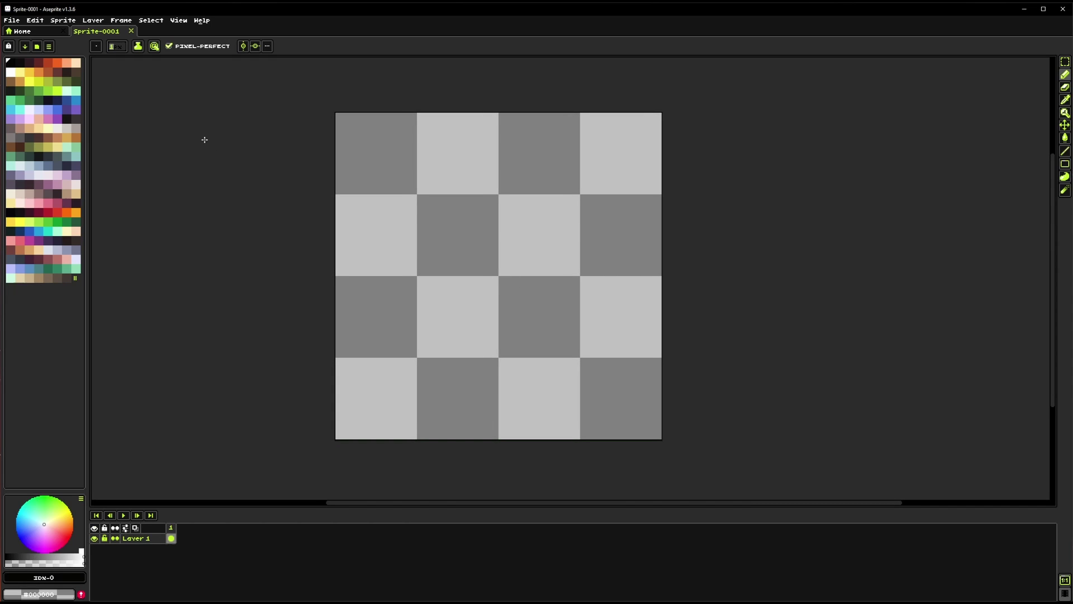
{"action": "left_click", "coordinate": [63, 21]}
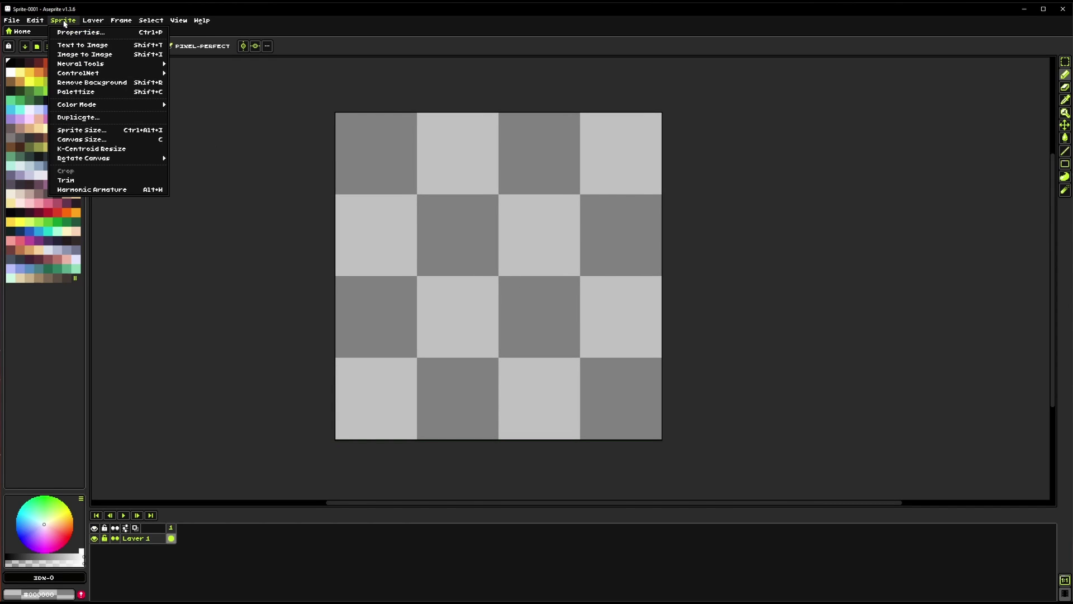
{"action": "mouse_move", "coordinate": [85, 74]}
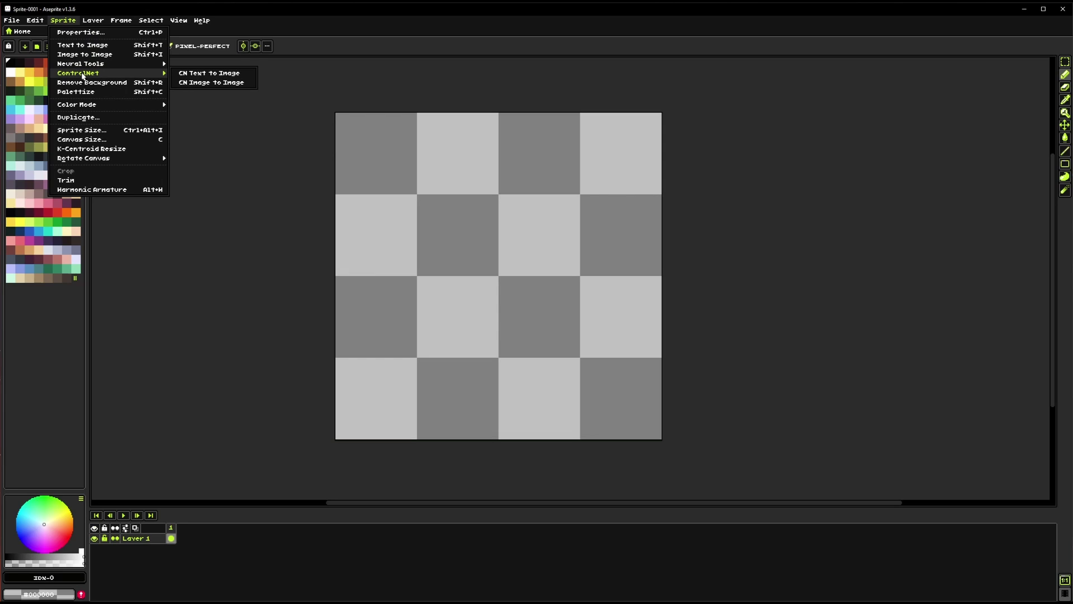
{"action": "left_click", "coordinate": [207, 73]}
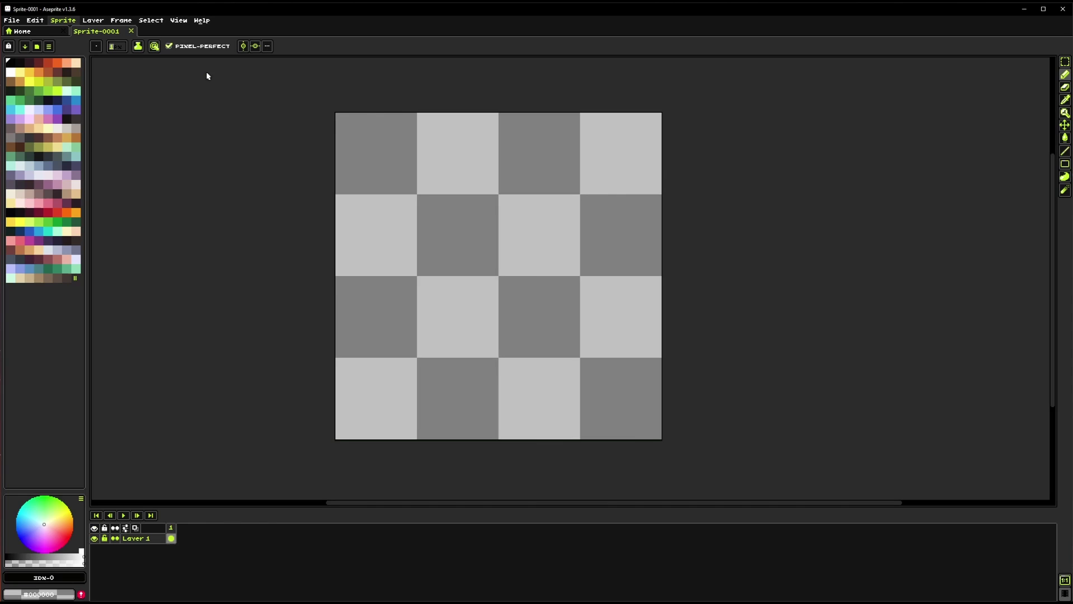
Step: Shift the Text to Image dialog up-left, check Image Style Settings, then return to Basic Generation Settings
{"action": "left_click_drag", "start_coordinate": [493, 197], "coordinate": [433, 181]}
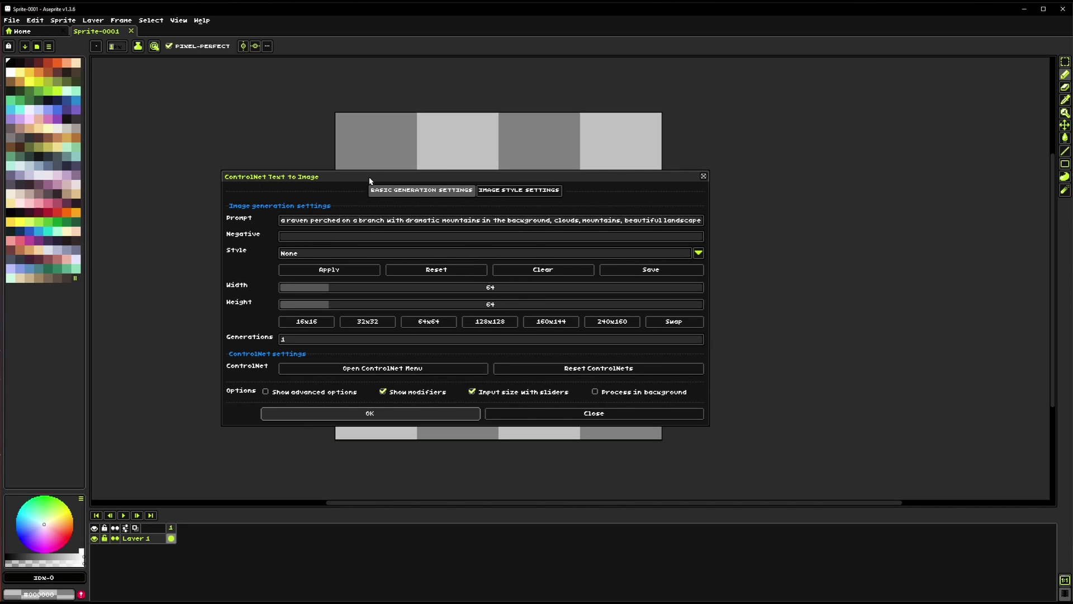
{"action": "left_click_drag", "start_coordinate": [366, 177], "coordinate": [297, 117]}
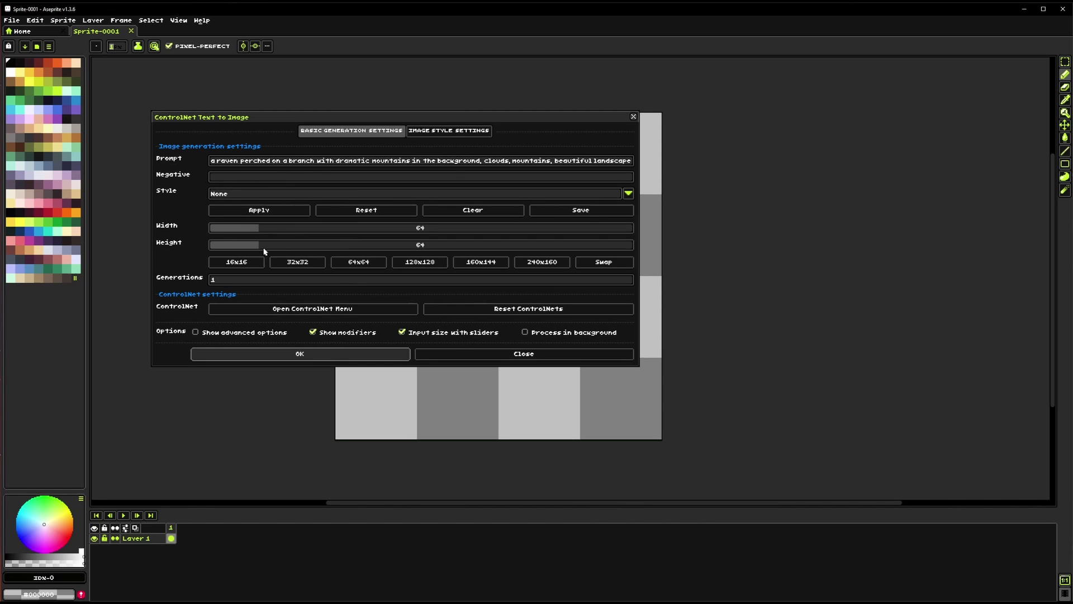
{"action": "left_click", "coordinate": [438, 132]}
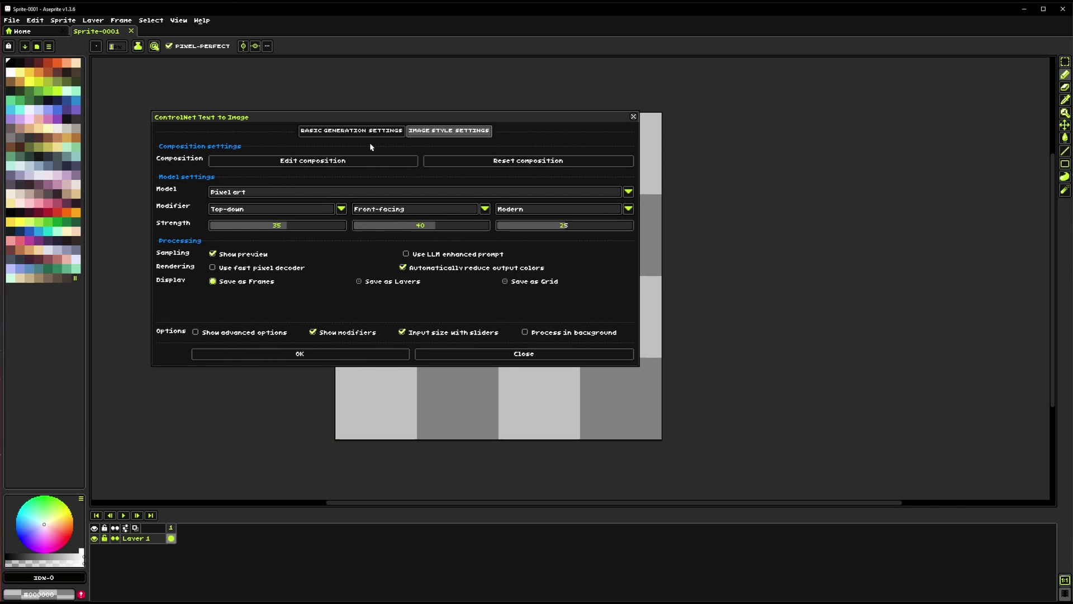
{"action": "left_click", "coordinate": [352, 130]}
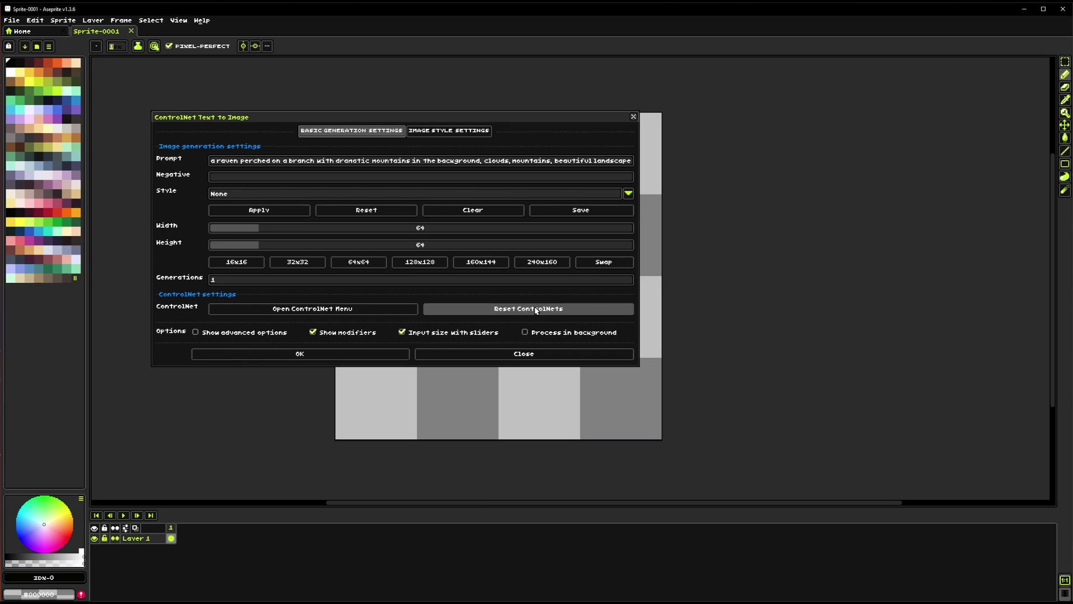
Step: Open the ControlNets panel and park it on the right, clear of the settings dialog
{"action": "left_click", "coordinate": [299, 311]}
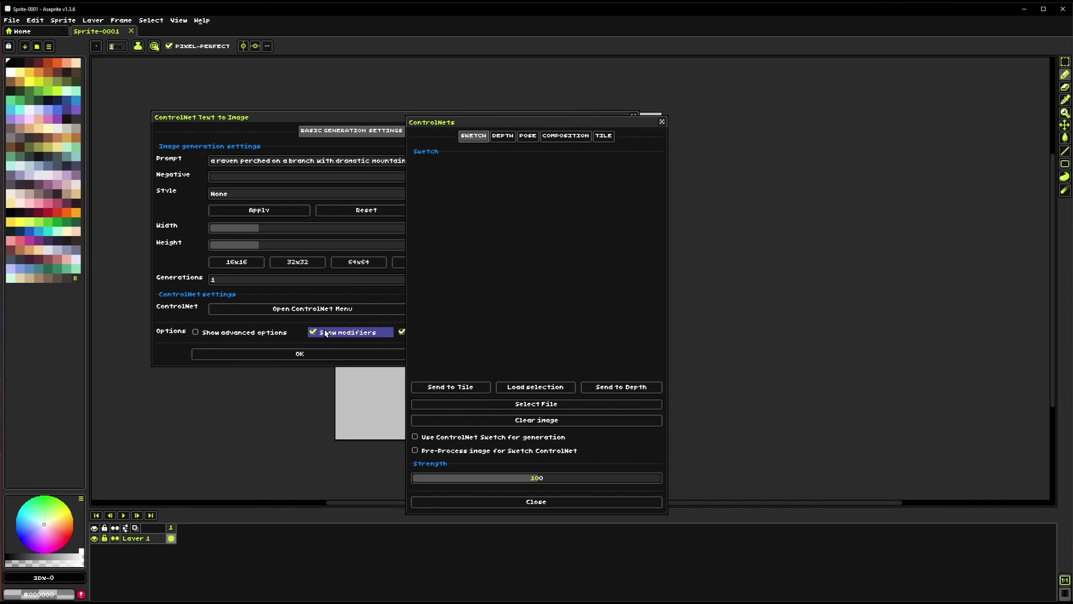
{"action": "left_click_drag", "start_coordinate": [494, 124], "coordinate": [852, 77]}
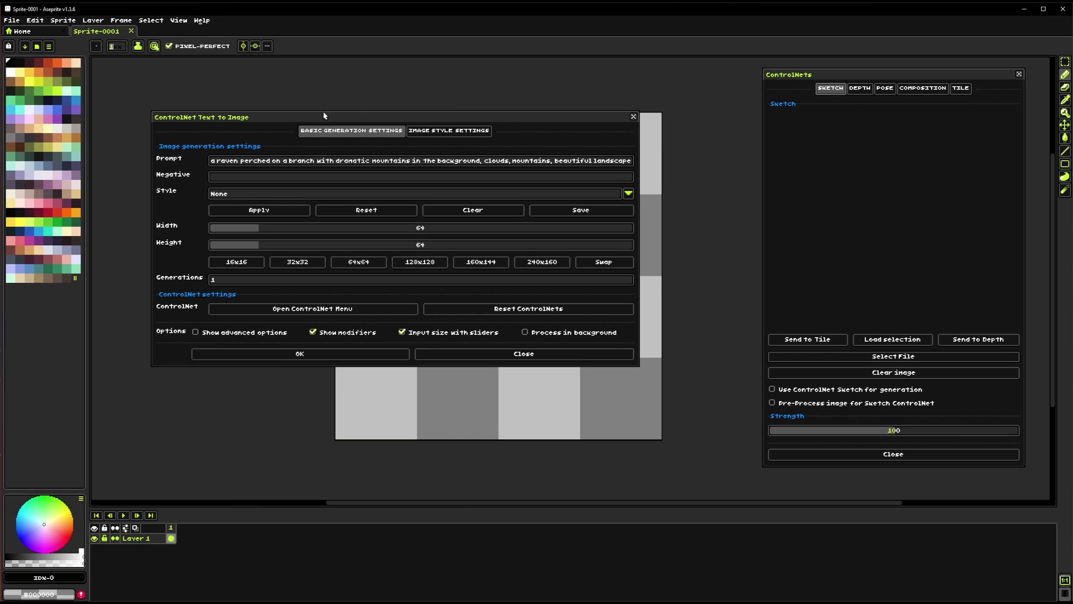
{"action": "left_click", "coordinate": [179, 21]}
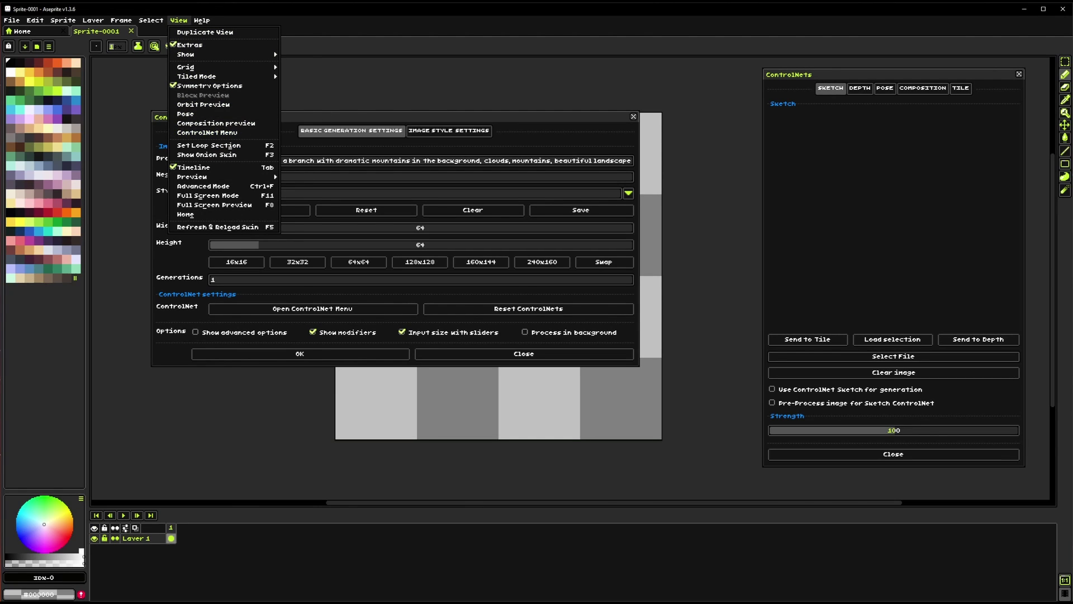
{"action": "mouse_move", "coordinate": [206, 23]}
{"action": "mouse_move", "coordinate": [283, 123]}
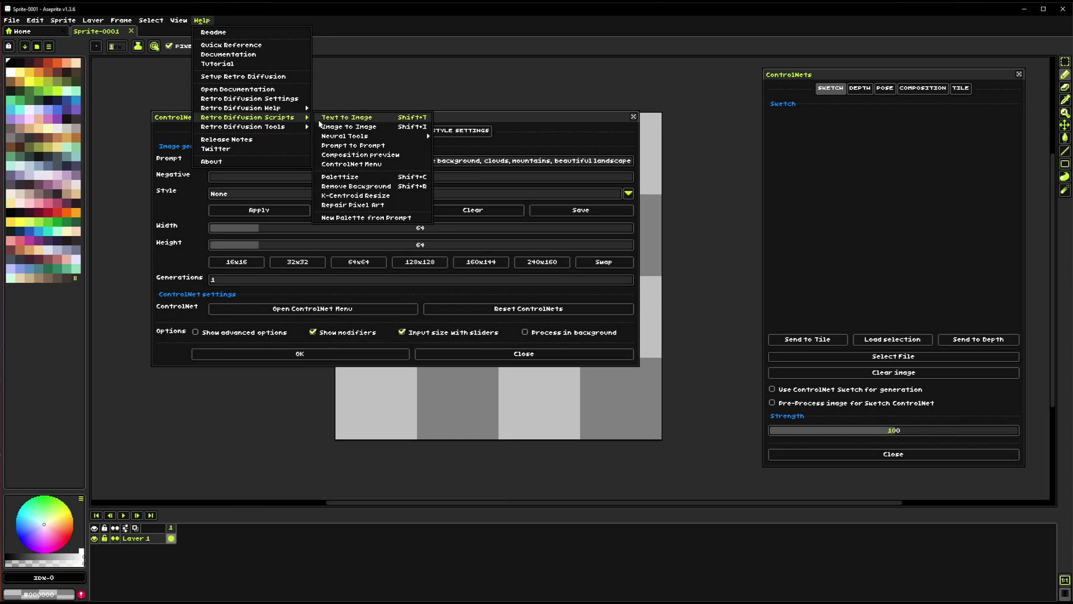
{"action": "left_click", "coordinate": [511, 98]}
{"action": "left_click_drag", "start_coordinate": [893, 75], "coordinate": [862, 75]}
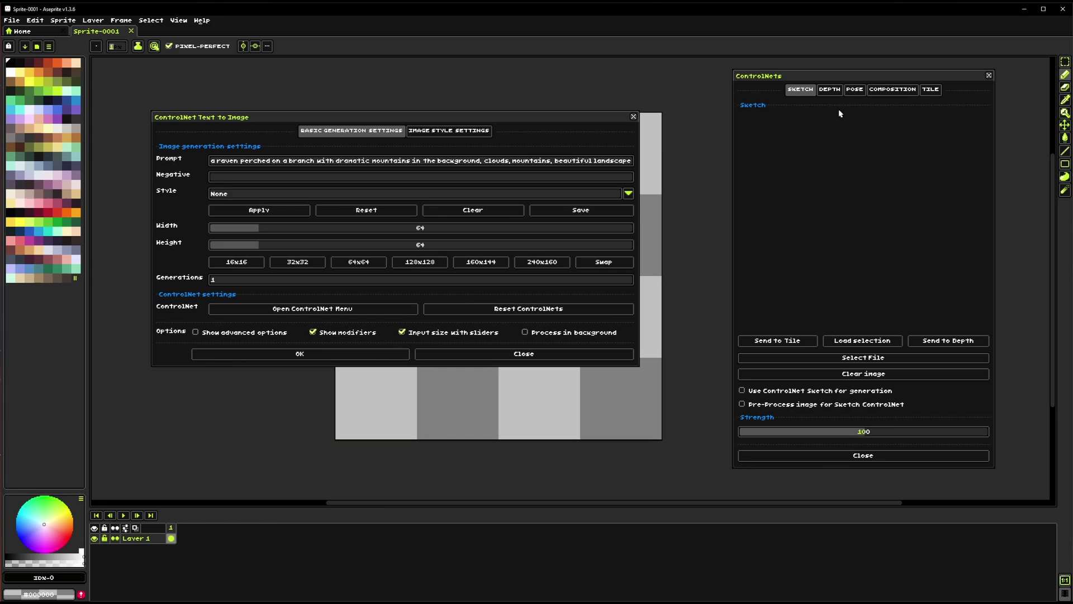
Step: Review the Depth, Pose, Composition and Tile inputs, return to Sketch, and move the settings dialog down-left
{"action": "left_click", "coordinate": [834, 90]}
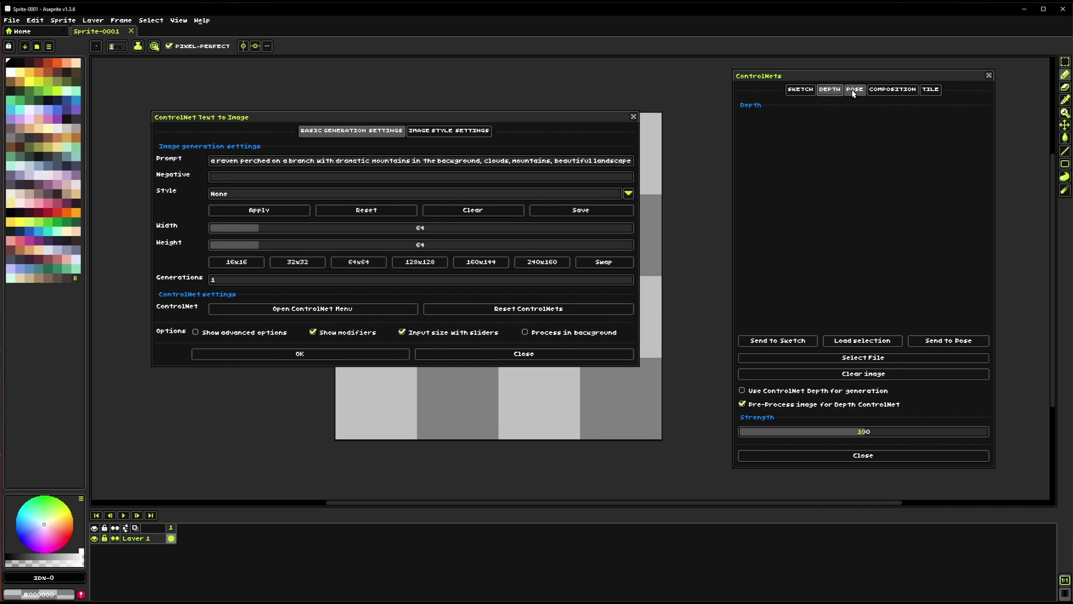
{"action": "left_click", "coordinate": [854, 91]}
{"action": "left_click", "coordinate": [872, 90]}
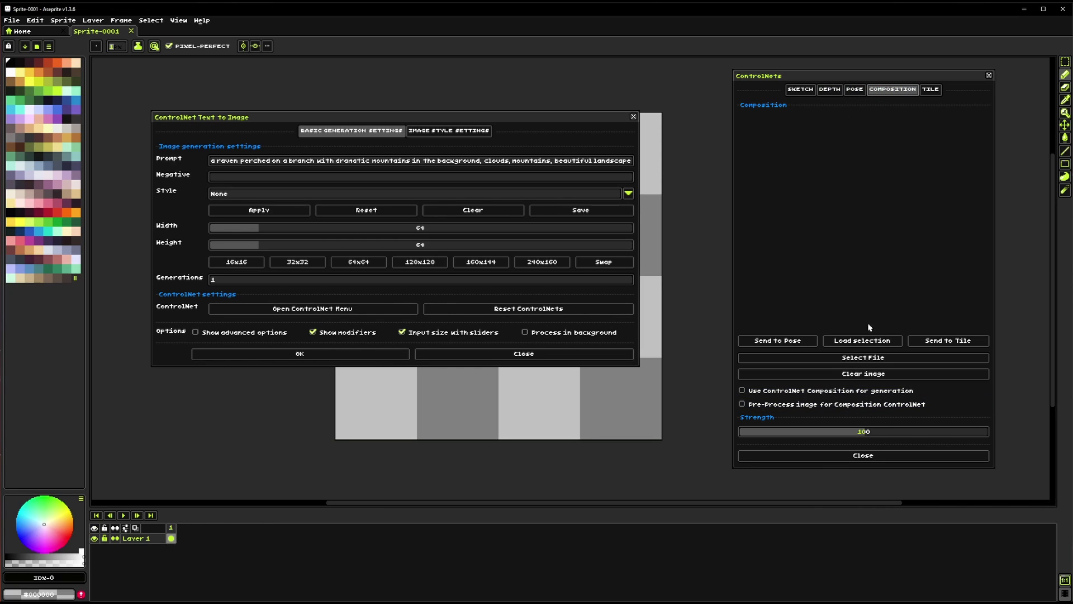
{"action": "left_click", "coordinate": [930, 90]}
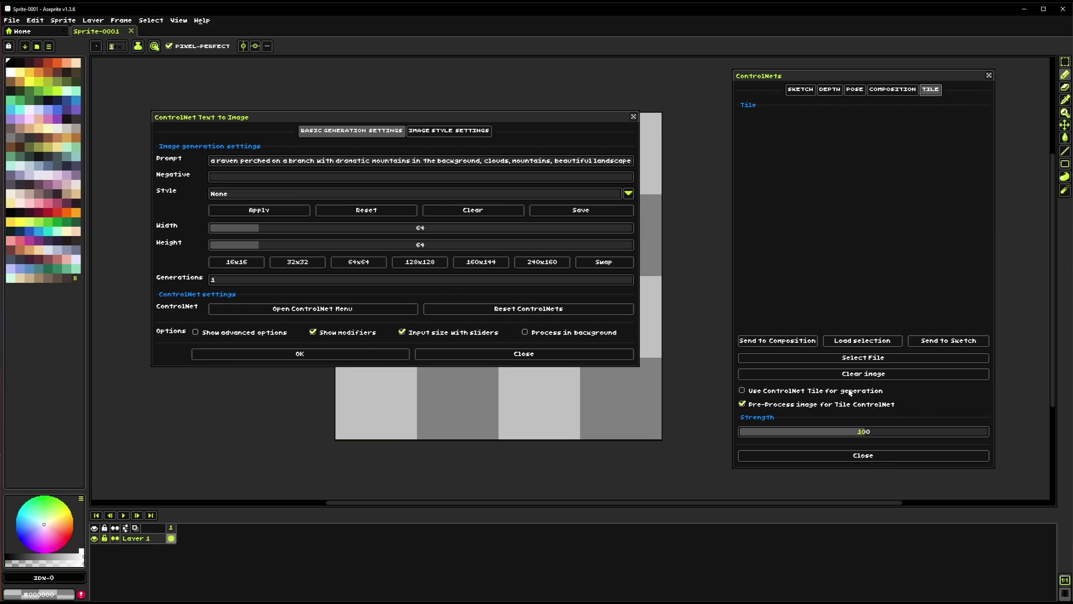
{"action": "left_click", "coordinate": [805, 90]}
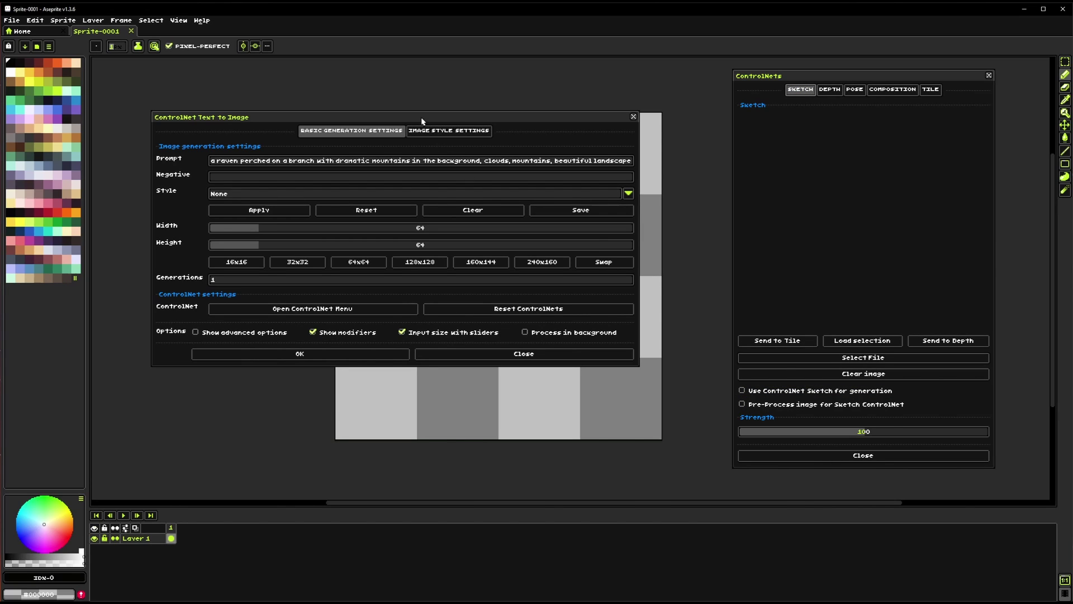
{"action": "left_click_drag", "start_coordinate": [422, 120], "coordinate": [356, 267]}
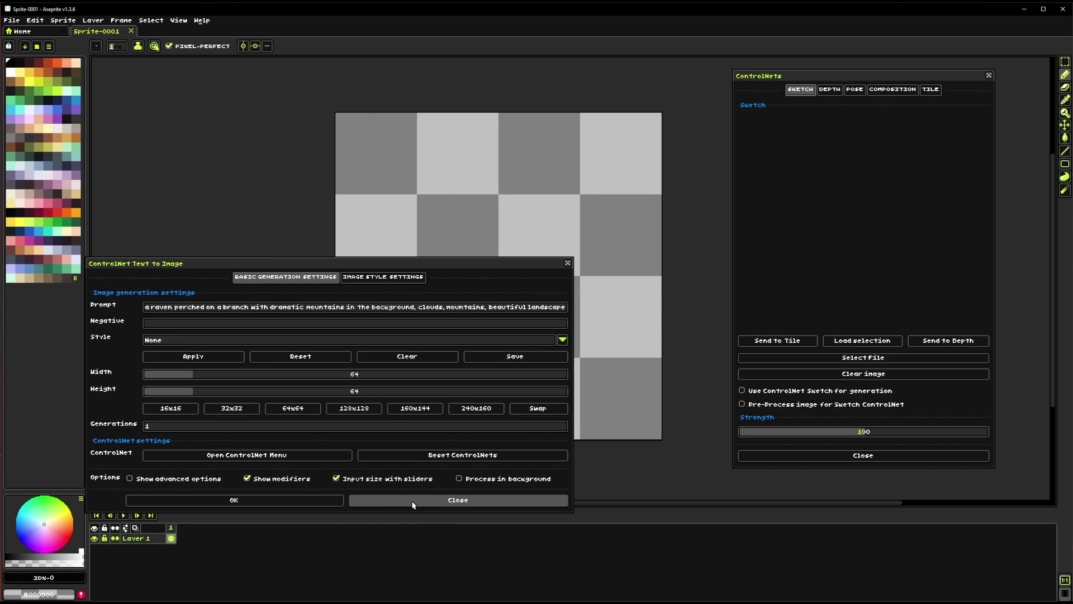
Step: Close the settings, pencil a rough black circle, undo the stray dot, and marquee-select the whole canvas
{"action": "left_click", "coordinate": [391, 500]}
{"action": "scroll", "coordinate": [573, 248], "scroll_direction": "right", "scroll_amount": 2}
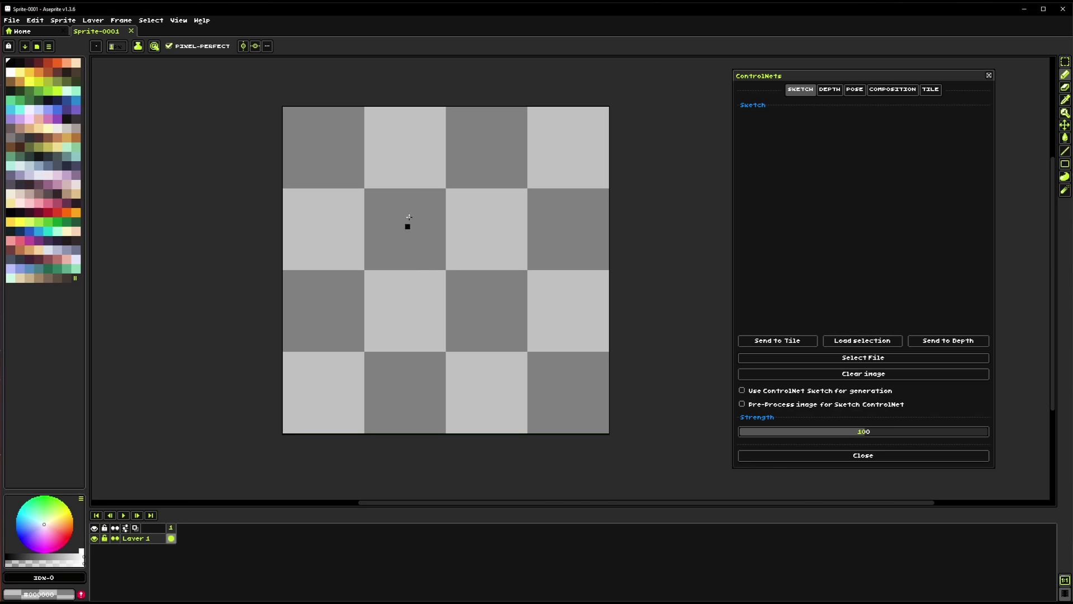
{"action": "mouse_move", "coordinate": [438, 203]}
{"action": "left_mouse_down"}
{"action": "mouse_move", "coordinate": [358, 232]}
{"action": "mouse_move", "coordinate": [404, 359]}
{"action": "mouse_move", "coordinate": [514, 322]}
{"action": "mouse_move", "coordinate": [490, 234]}
{"action": "mouse_move", "coordinate": [442, 202]}
{"action": "left_mouse_up"}
{"action": "left_click", "coordinate": [430, 218]}
{"action": "key", "text": "ctrl+z"}
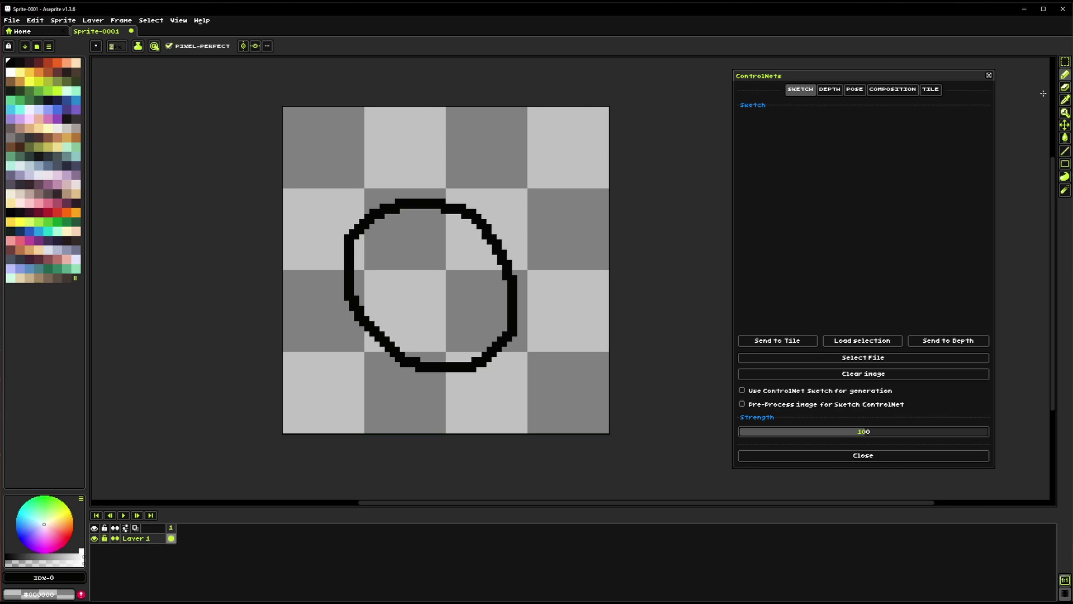
{"action": "left_click", "coordinate": [1065, 61]}
{"action": "left_click_drag", "start_coordinate": [285, 83], "coordinate": [673, 495]}
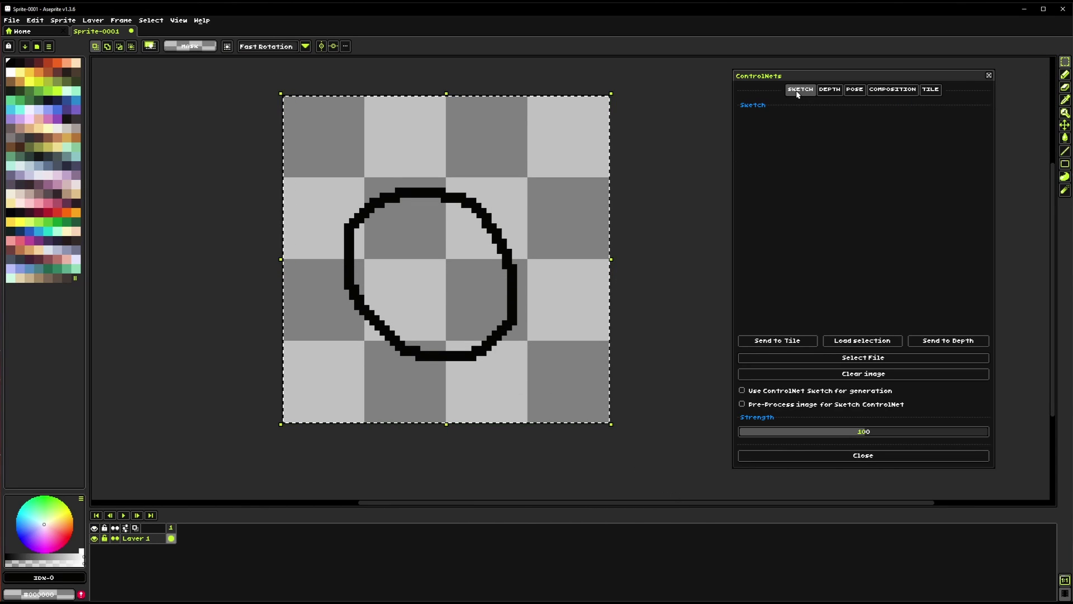
Step: Load the selected circle drawing into the Sketch input, glancing at the Depth tab
{"action": "left_click", "coordinate": [858, 342]}
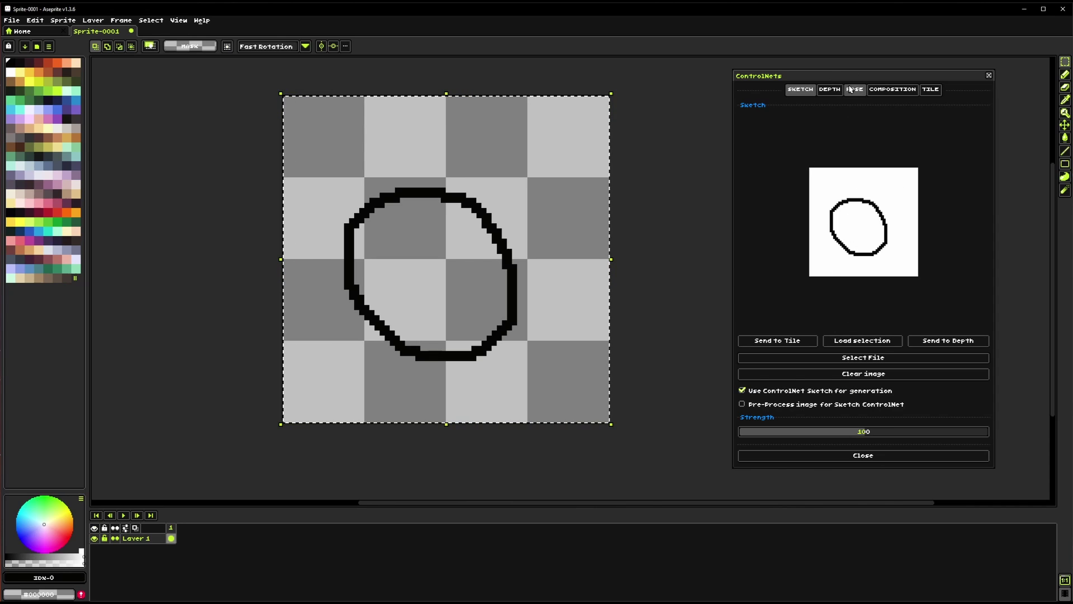
{"action": "left_click", "coordinate": [830, 90]}
{"action": "left_click", "coordinate": [801, 90]}
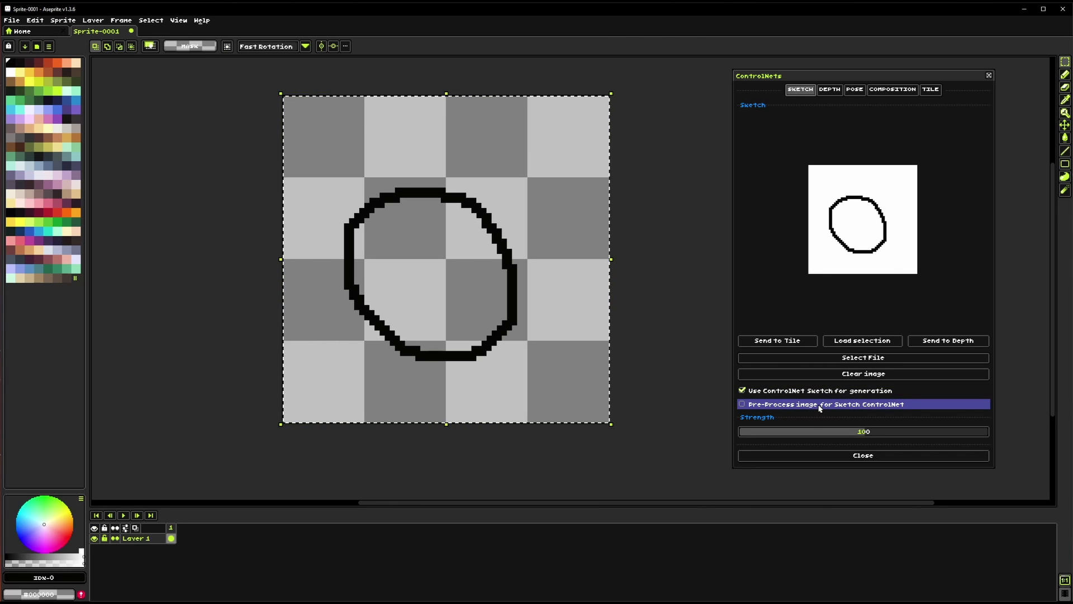
Step: Load the red car image 86.png into the Sketch slot
{"action": "left_click", "coordinate": [861, 360]}
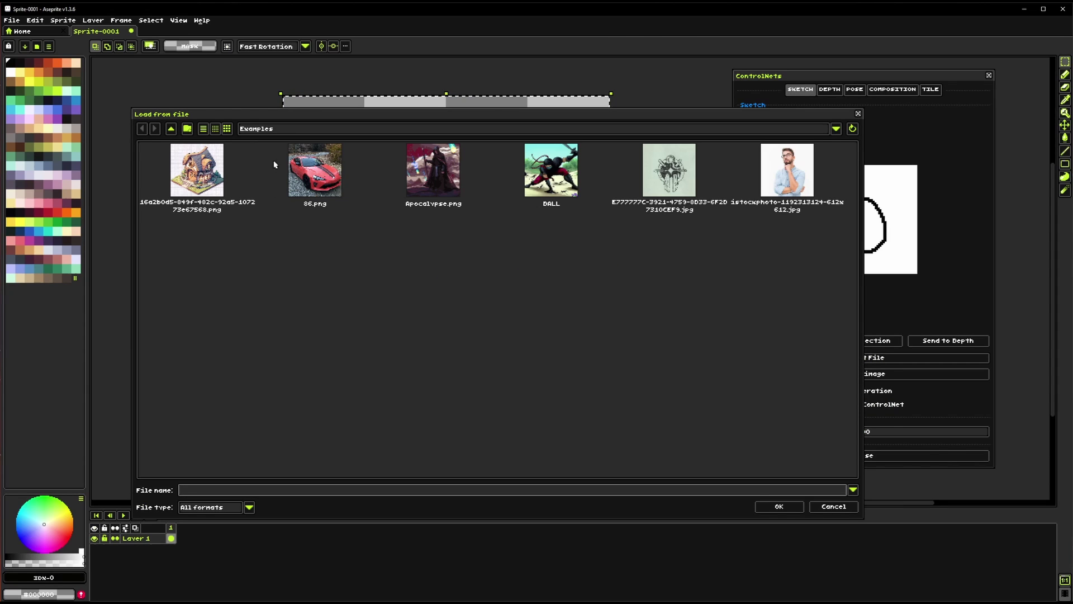
{"action": "left_click", "coordinate": [315, 171]}
{"action": "left_click", "coordinate": [779, 506]}
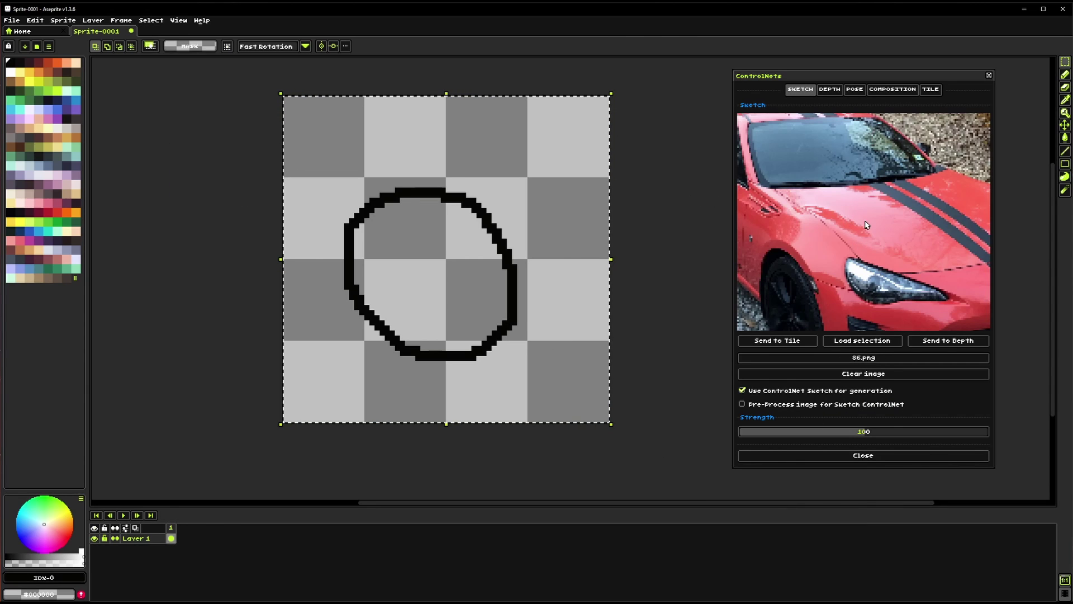
{"action": "scroll", "coordinate": [866, 224], "scroll_direction": "down", "scroll_amount": 5}
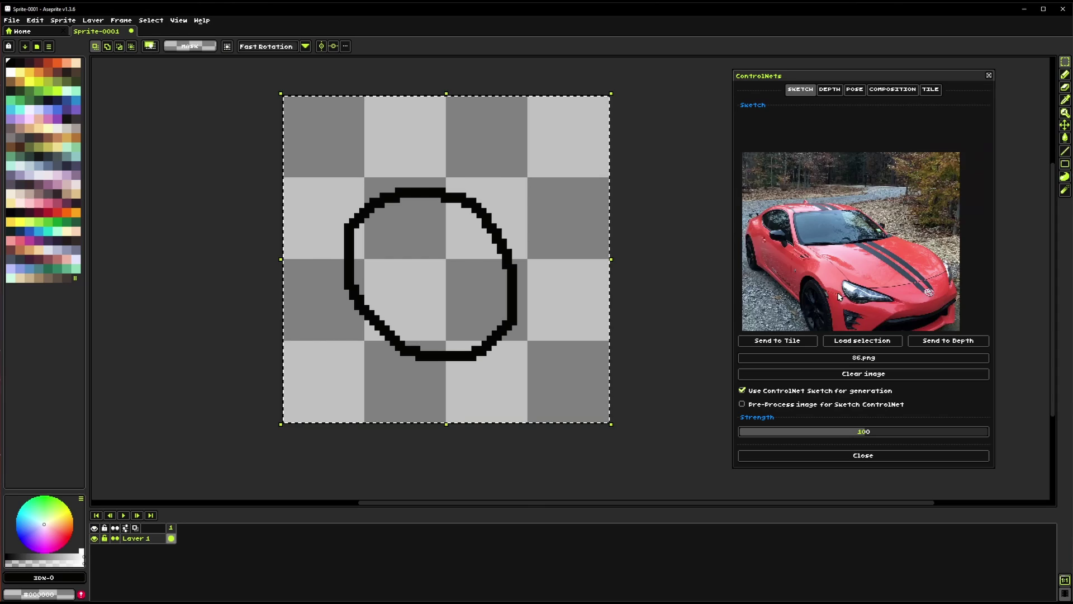
{"action": "left_click_drag", "start_coordinate": [839, 297], "coordinate": [844, 234]}
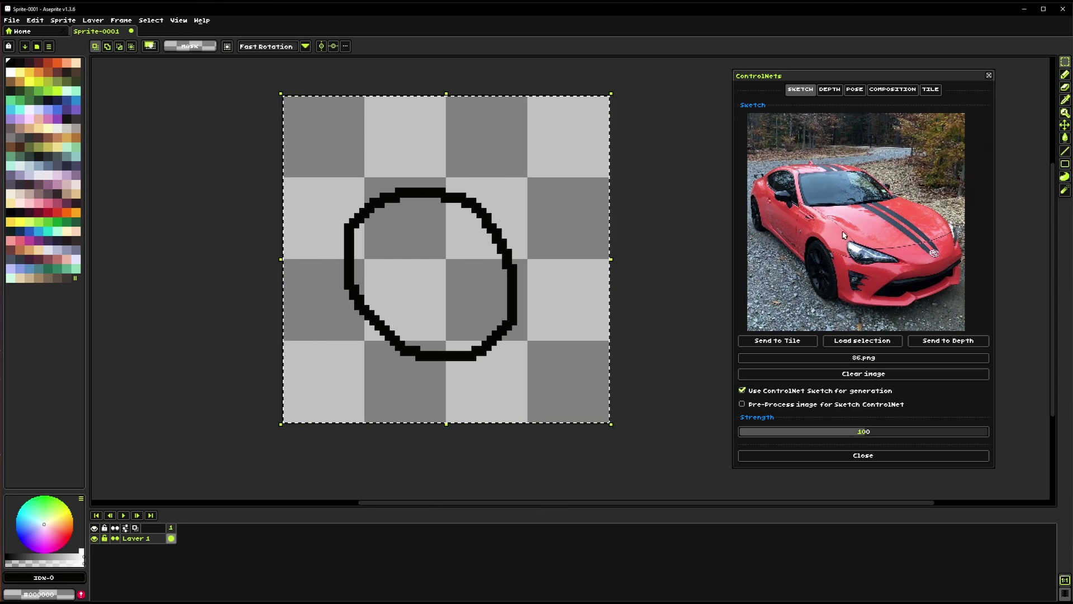
Step: Turn pre-processing on, then clear the car photo and switch pre-processing back off
{"action": "left_click", "coordinate": [783, 411]}
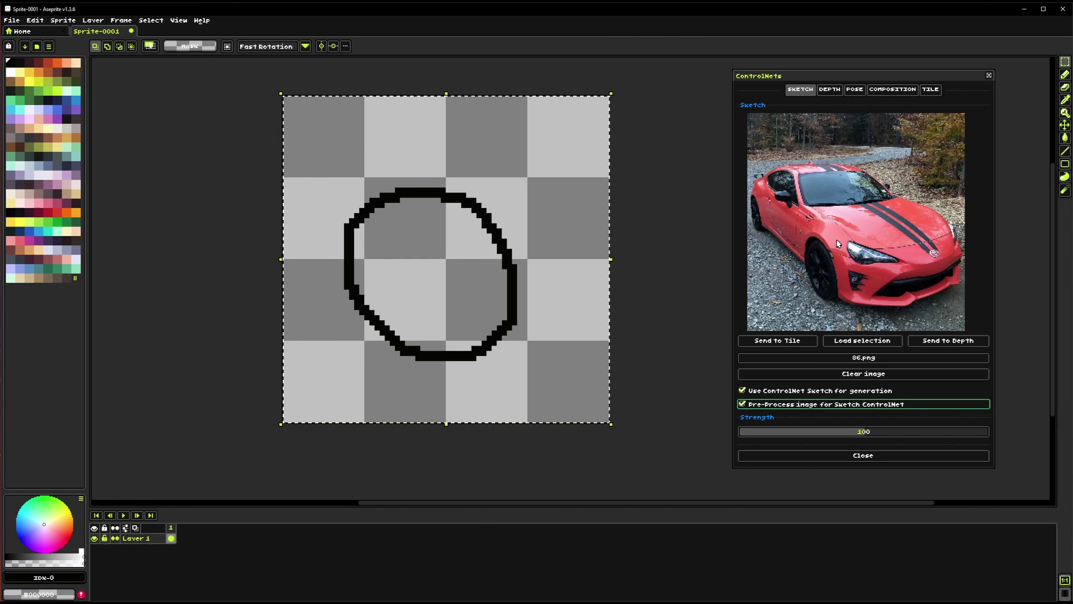
{"action": "left_click", "coordinate": [862, 376]}
{"action": "left_click", "coordinate": [838, 405]}
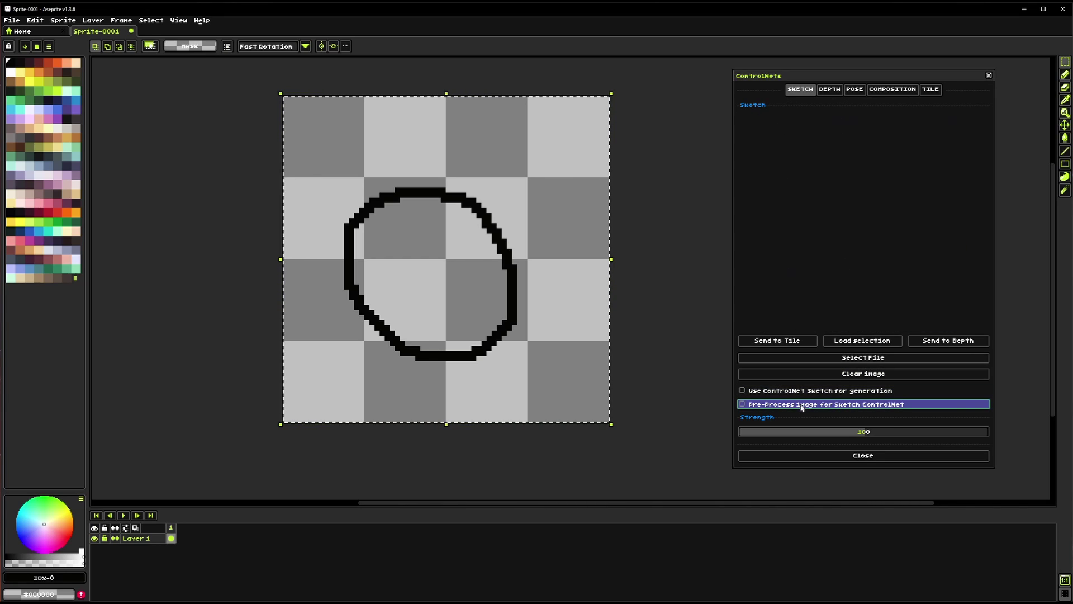
Step: Cycle through the Depth, Pose, Composition and Tile tabs, ending back on Sketch
{"action": "left_click", "coordinate": [831, 90]}
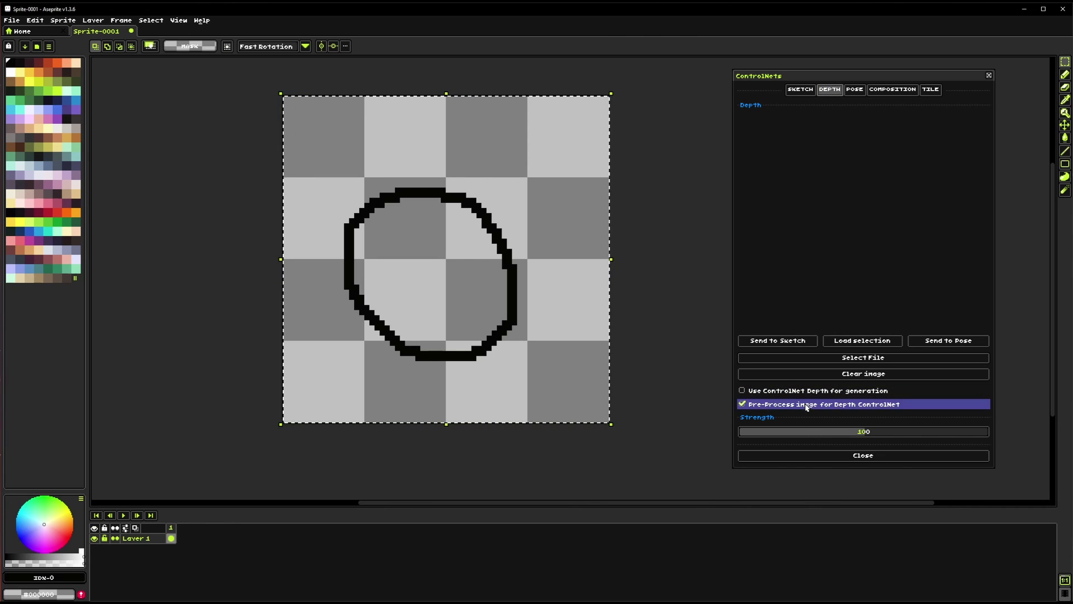
{"action": "left_click", "coordinate": [855, 91]}
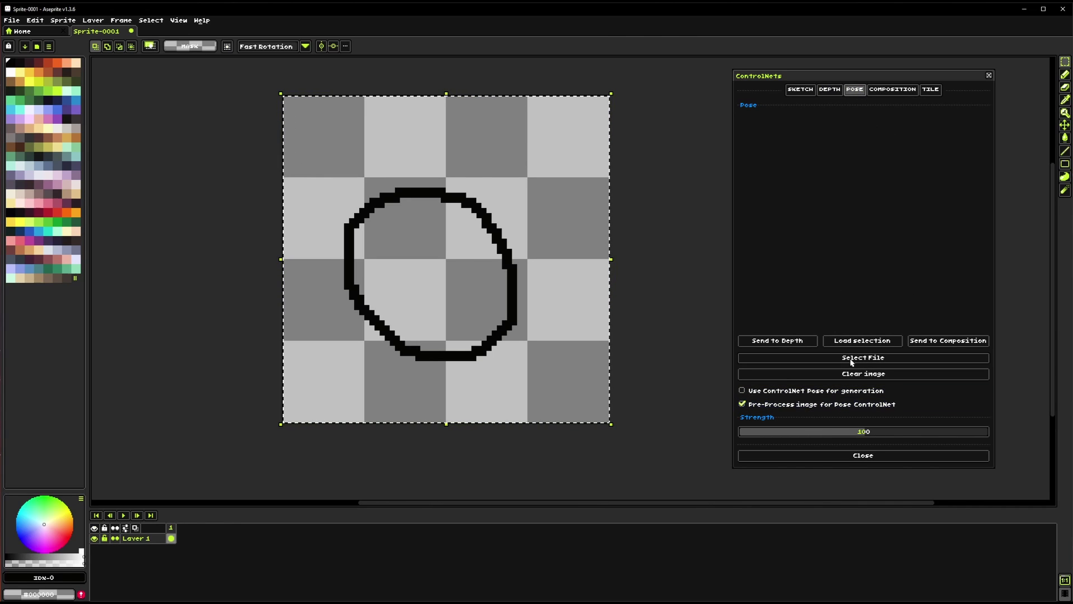
{"action": "left_click", "coordinate": [900, 90]}
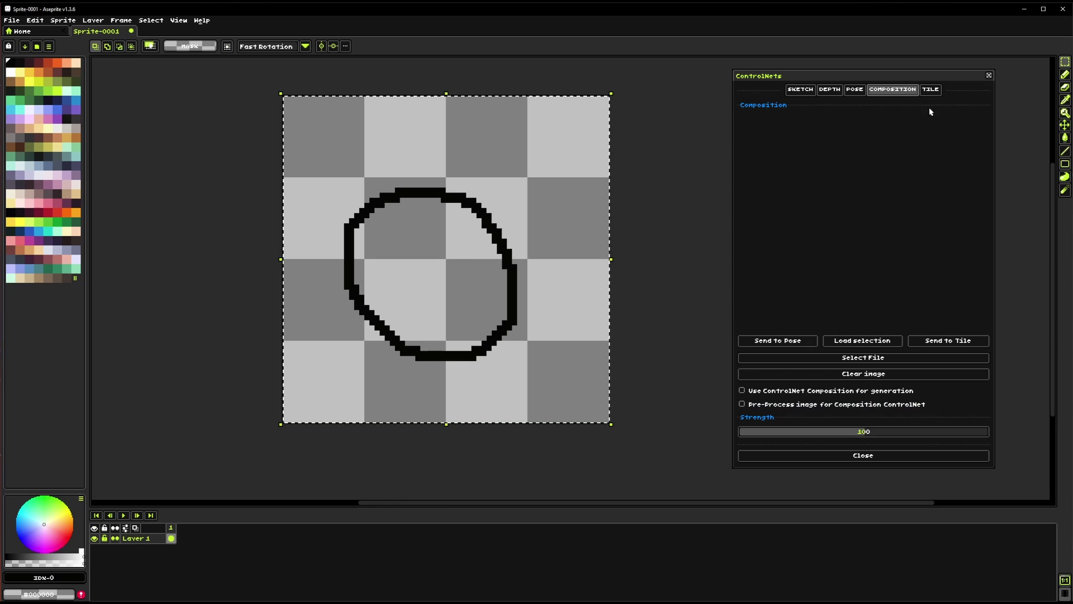
{"action": "left_click", "coordinate": [931, 89]}
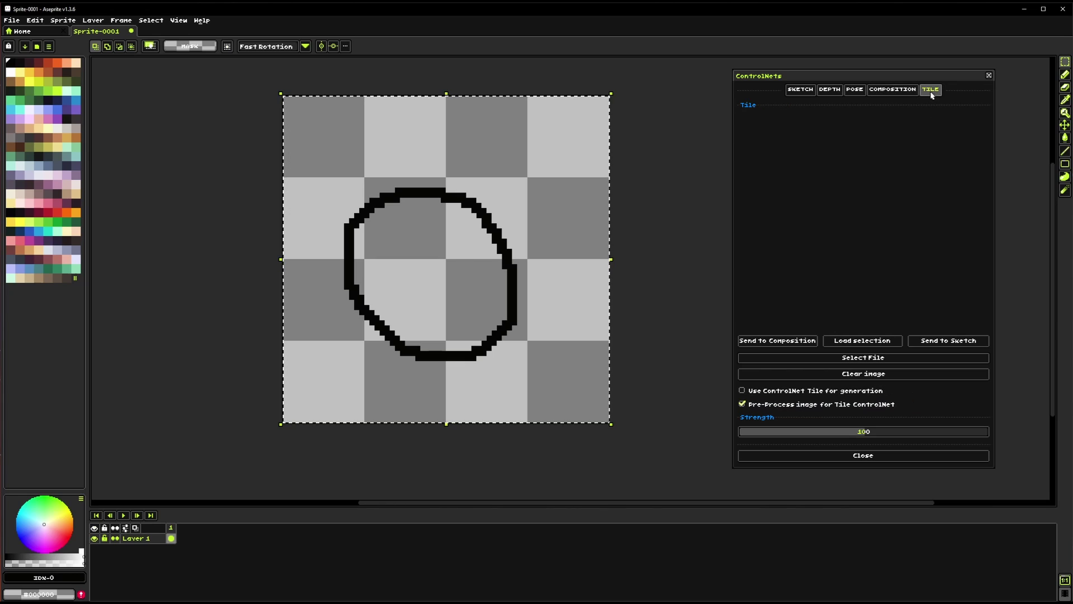
{"action": "left_click", "coordinate": [830, 89]}
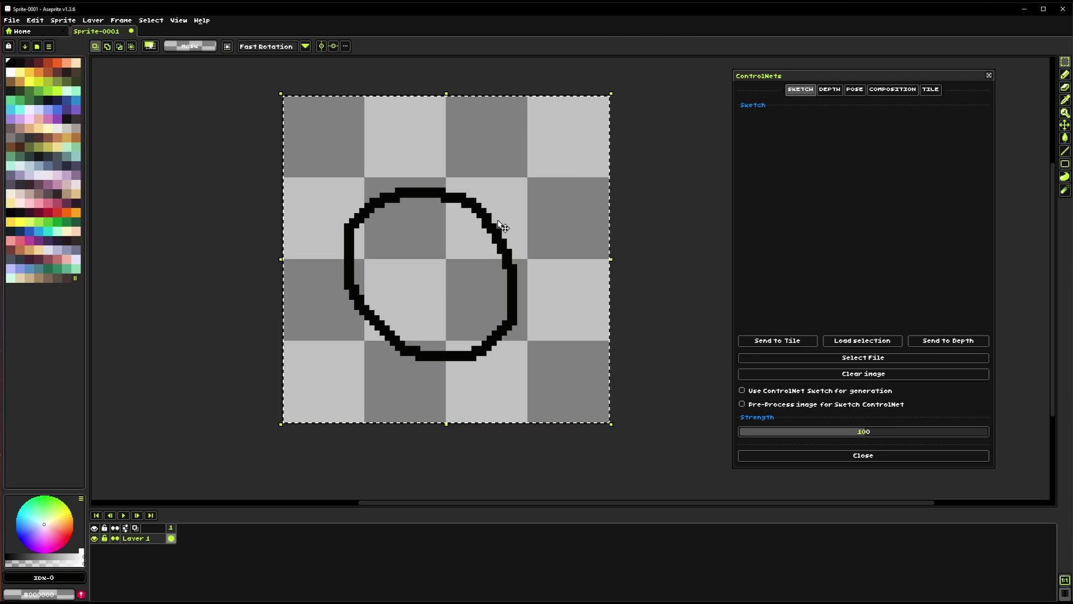
Step: Set the drawn circle as the enabled Sketch image and browse for a Depth image file
{"action": "left_click", "coordinate": [854, 341]}
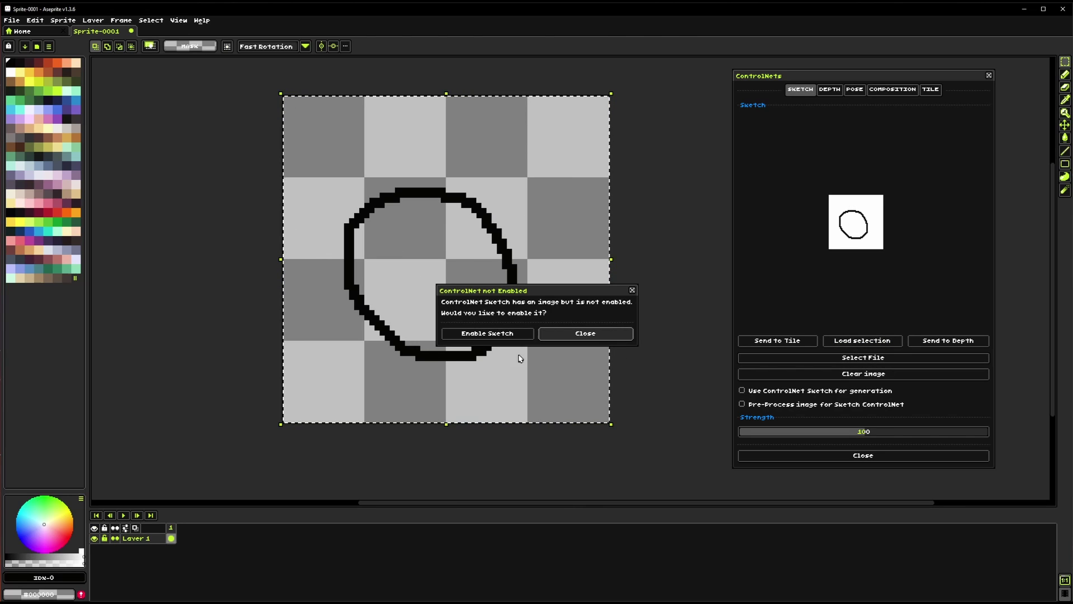
{"action": "left_click", "coordinate": [487, 333]}
{"action": "mouse_move", "coordinate": [862, 223]}
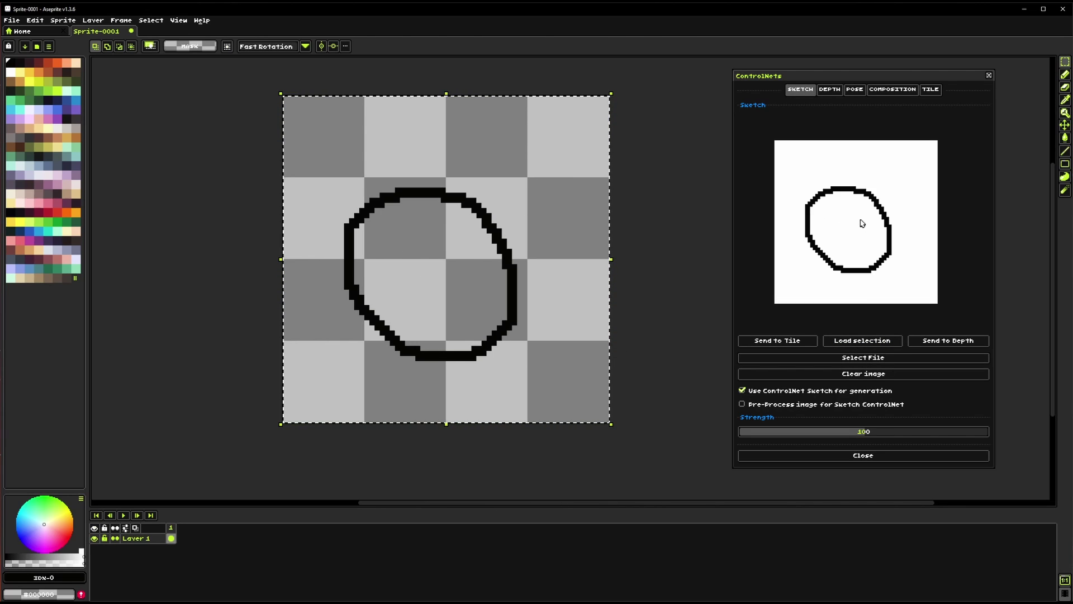
{"action": "left_click", "coordinate": [831, 93]}
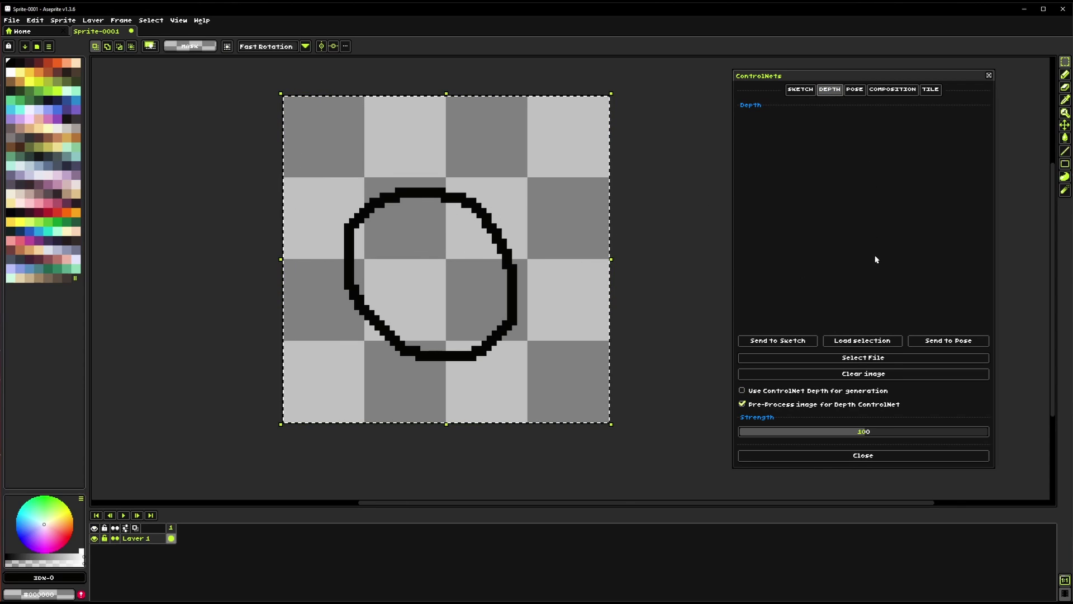
{"action": "left_click", "coordinate": [864, 358]}
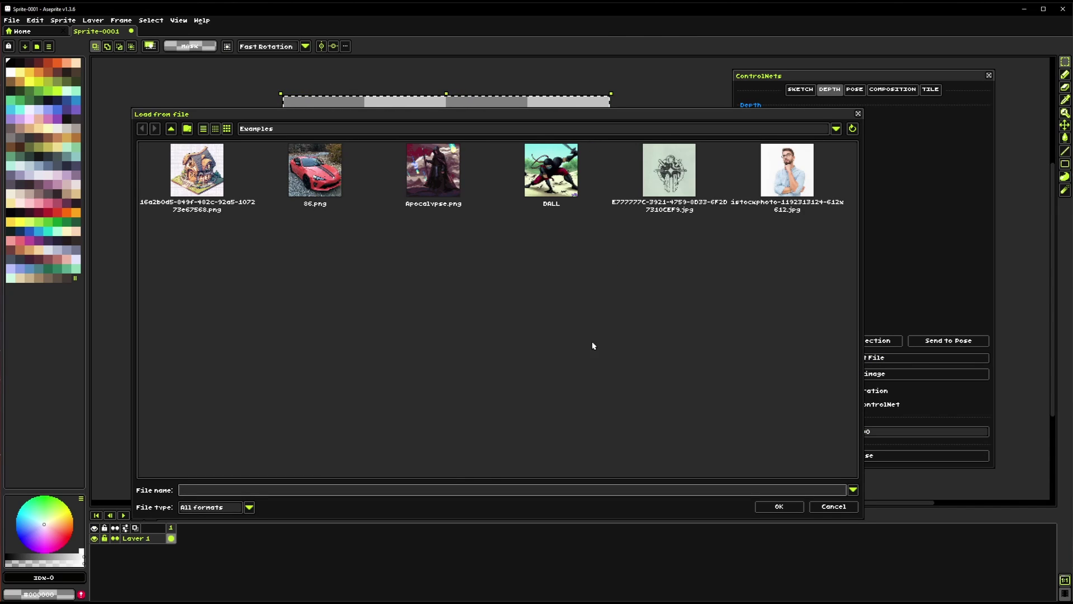
Step: Load 86.png as the Depth image and enable depth guidance
{"action": "left_click", "coordinate": [321, 177]}
{"action": "left_click", "coordinate": [779, 506]}
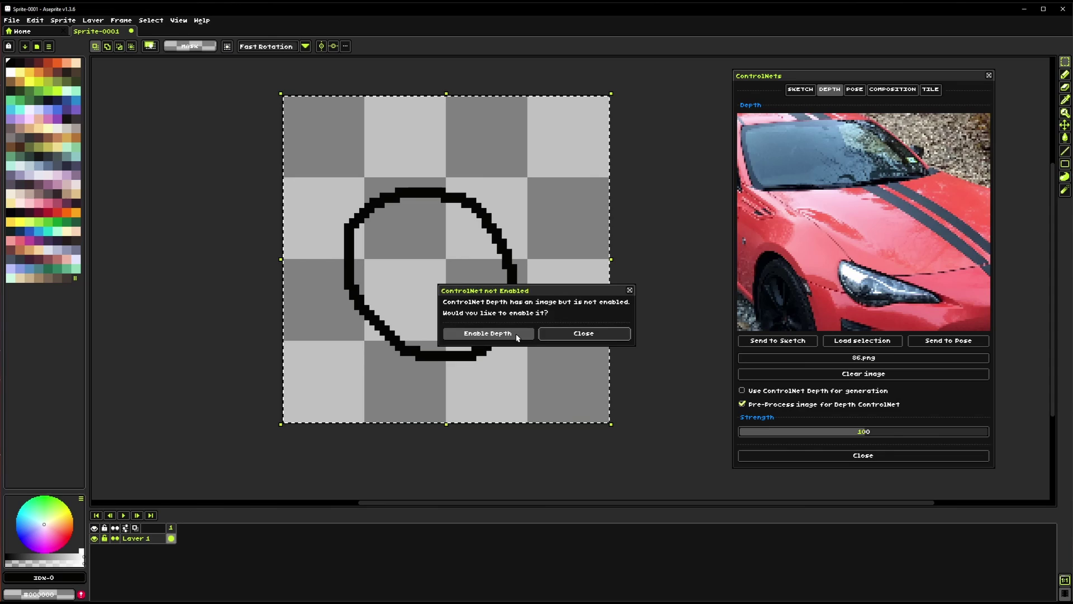
{"action": "left_click", "coordinate": [517, 338]}
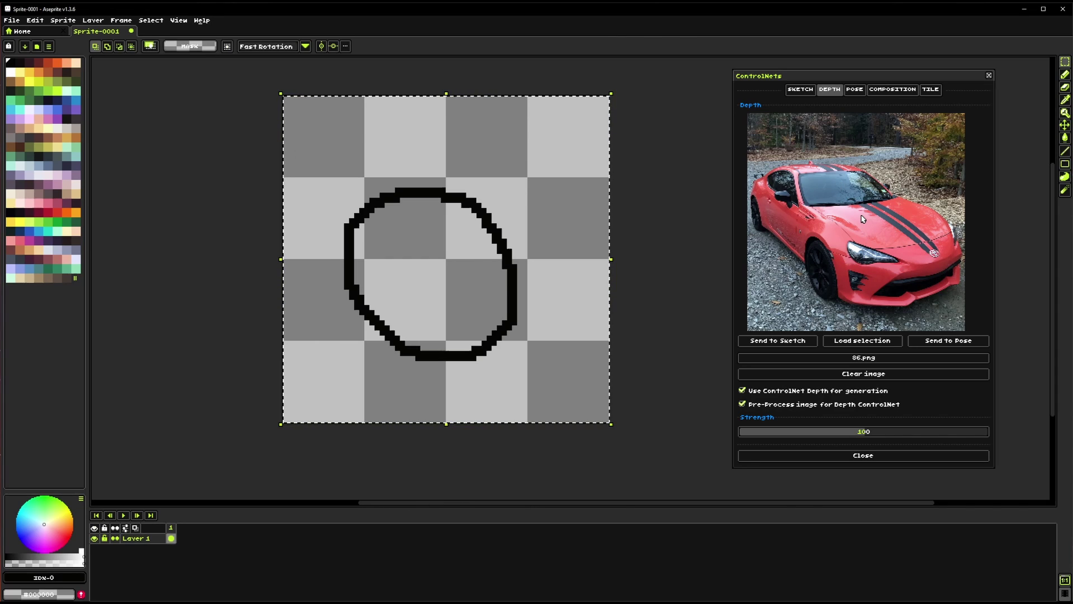
{"action": "left_click_drag", "start_coordinate": [590, 330], "coordinate": [549, 335]}
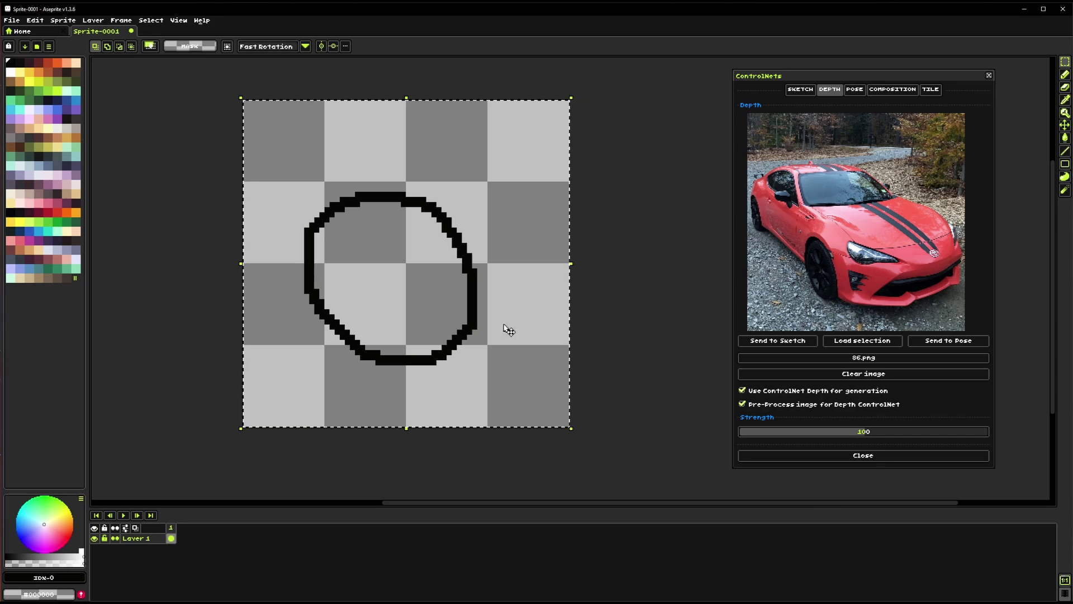
Step: Clear the circle sketch from the Sketch input and return to Depth
{"action": "left_click", "coordinate": [800, 89]}
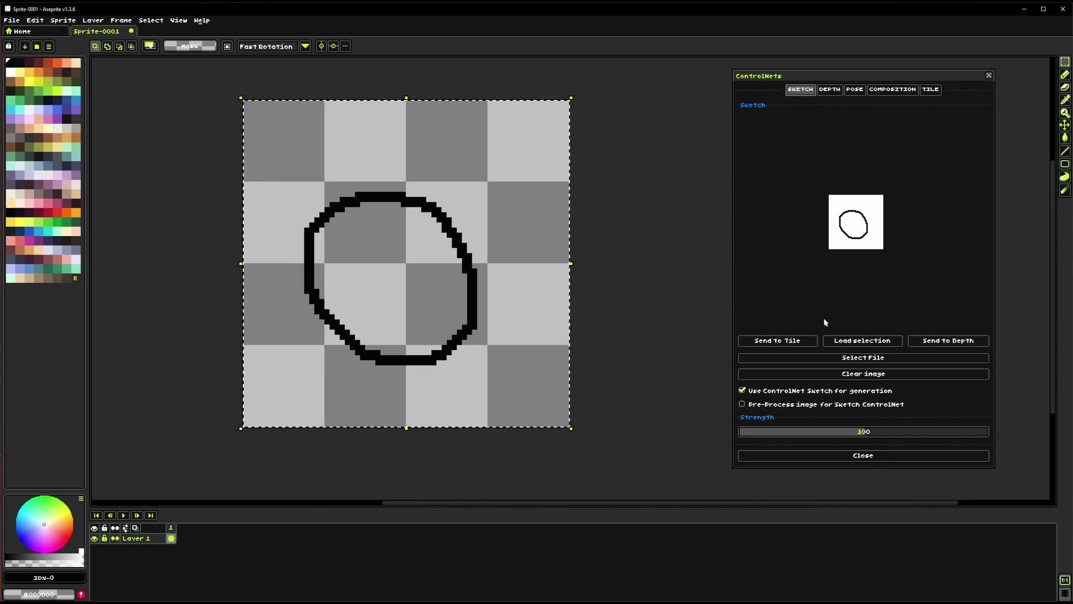
{"action": "left_click", "coordinate": [864, 374]}
{"action": "left_click", "coordinate": [829, 89]}
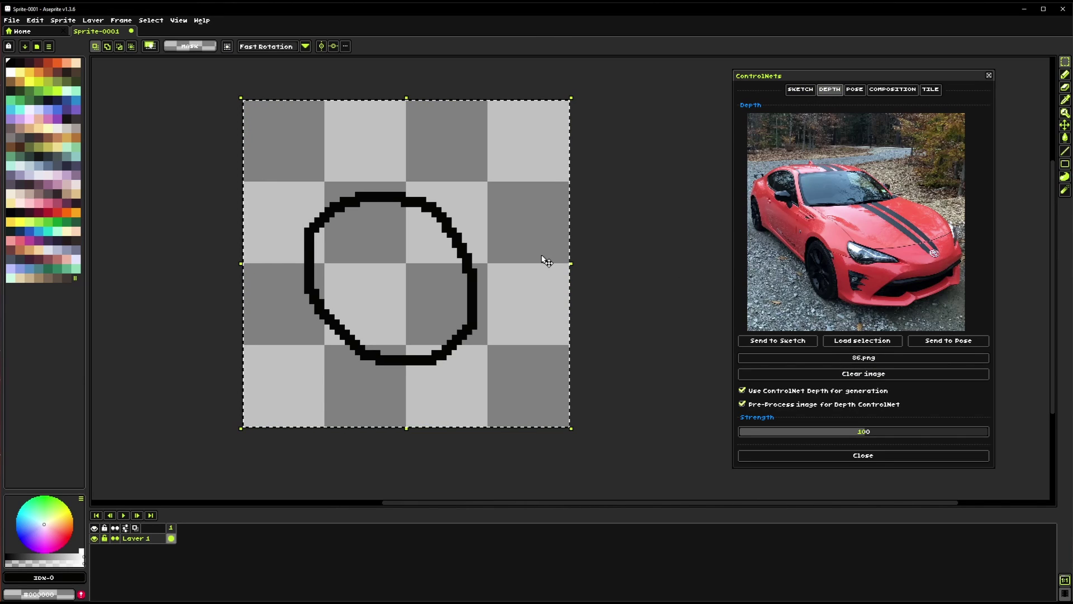
Step: Reopen Sprite > ControlNet > CN Text to Image
{"action": "left_click", "coordinate": [63, 20]}
{"action": "mouse_move", "coordinate": [136, 74]}
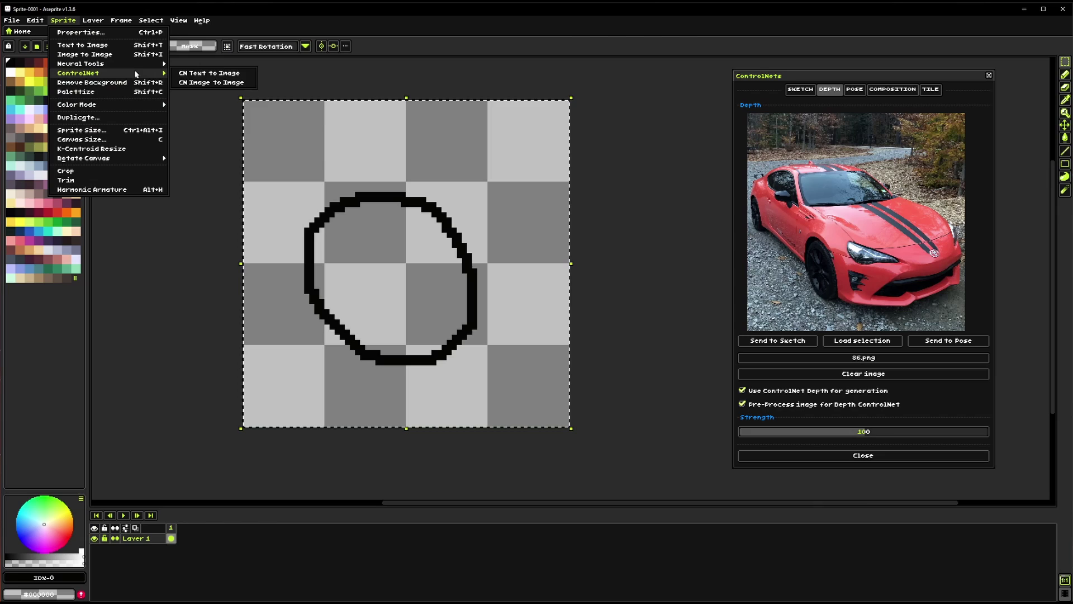
{"action": "left_click", "coordinate": [201, 73]}
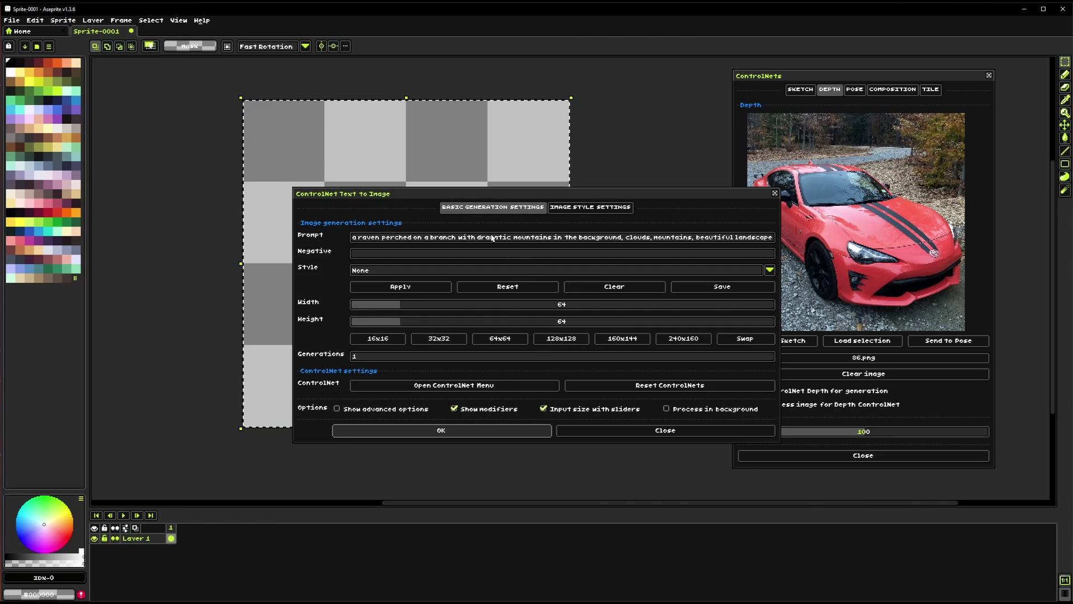
Step: Enter the prompt 'a car' and generate the 64×64 image, moving the console aside
{"action": "left_click", "coordinate": [545, 241]}
{"action": "type", "text": "a car"}
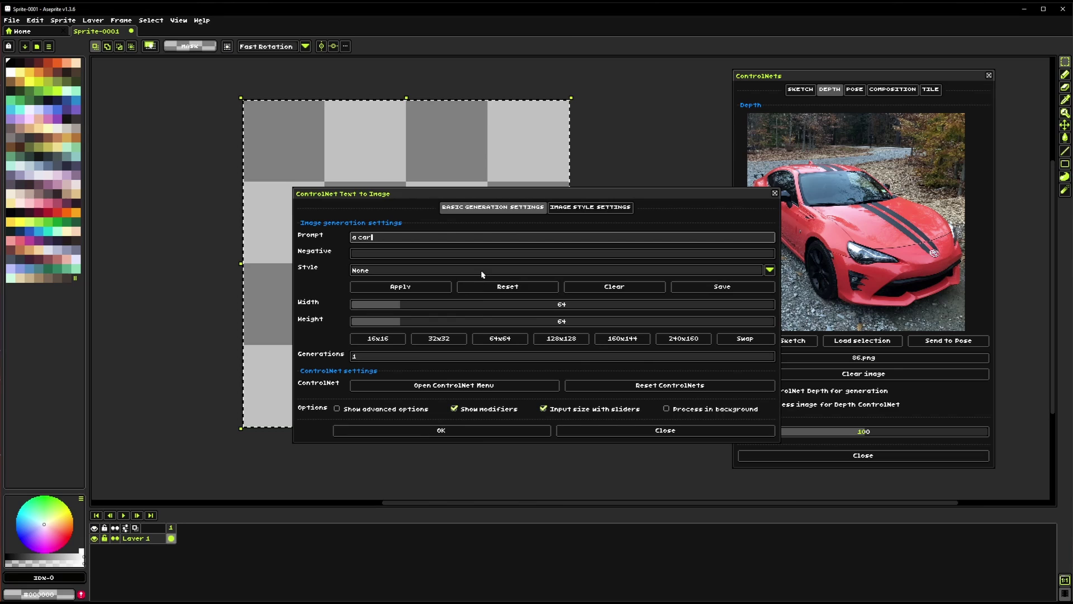
{"action": "left_click", "coordinate": [473, 431]}
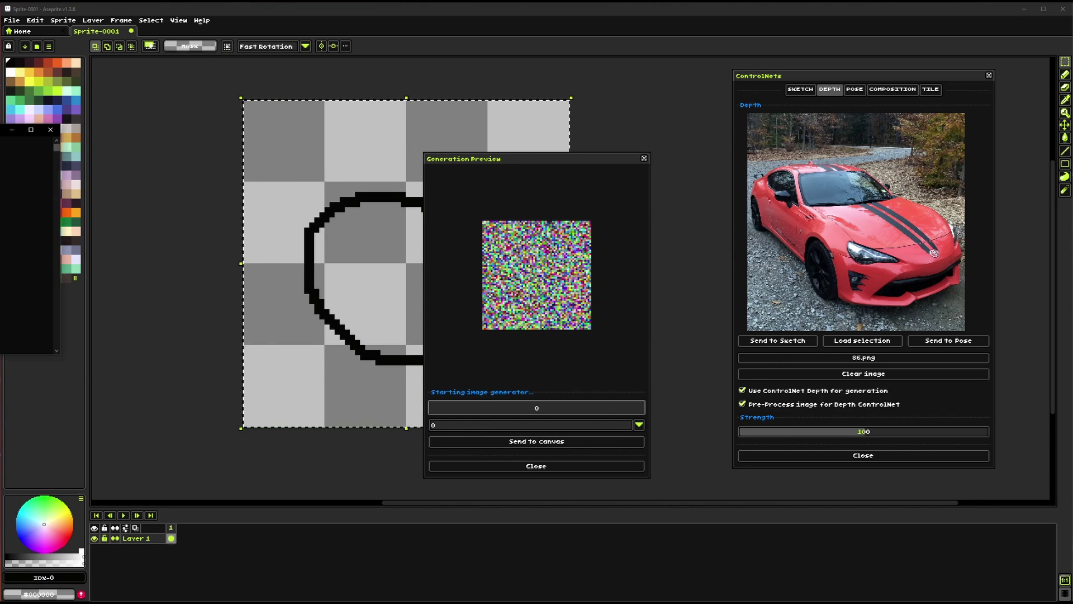
{"action": "left_click_drag", "start_coordinate": [384, 138], "coordinate": [321, 116]}
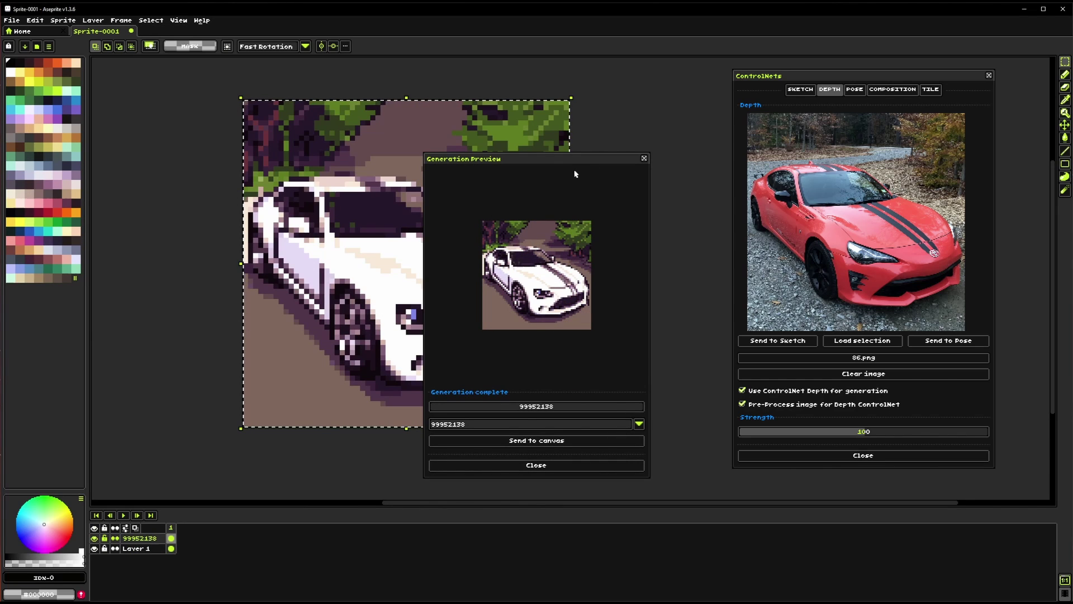
Step: Drag the Generation Preview window far left off the canvas and zoom out
{"action": "left_click_drag", "start_coordinate": [569, 161], "coordinate": [156, 128]}
{"action": "left_click_drag", "start_coordinate": [596, 300], "coordinate": [678, 288]}
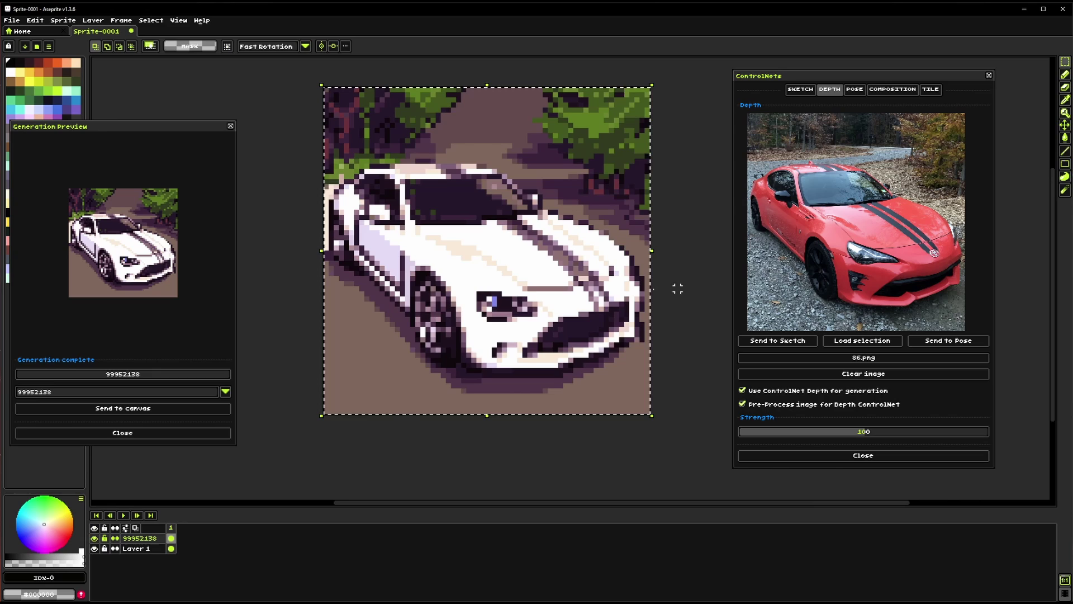
{"action": "scroll", "coordinate": [678, 288], "scroll_direction": "down", "scroll_amount": 1}
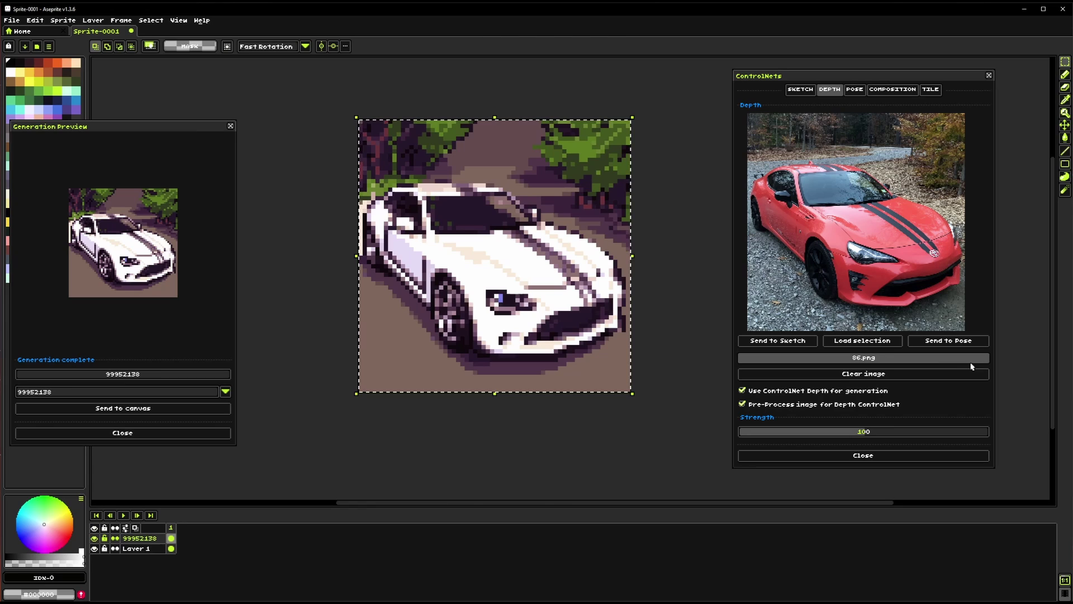
Step: Clear the car photo from the depth slot and load the thinking-man photo as Pose reference
{"action": "left_click", "coordinate": [883, 374]}
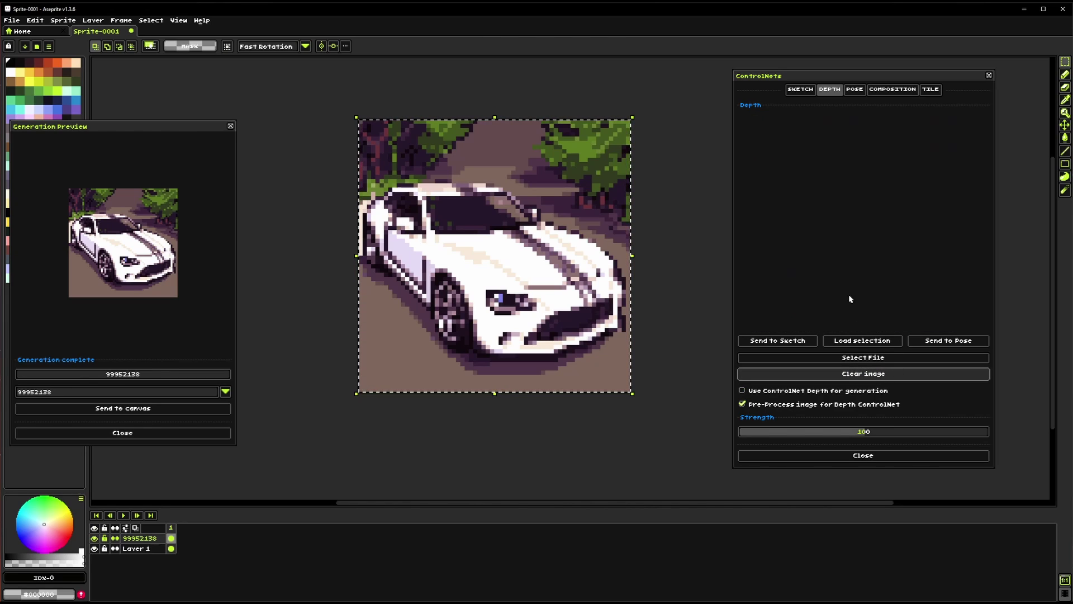
{"action": "left_click", "coordinate": [854, 91]}
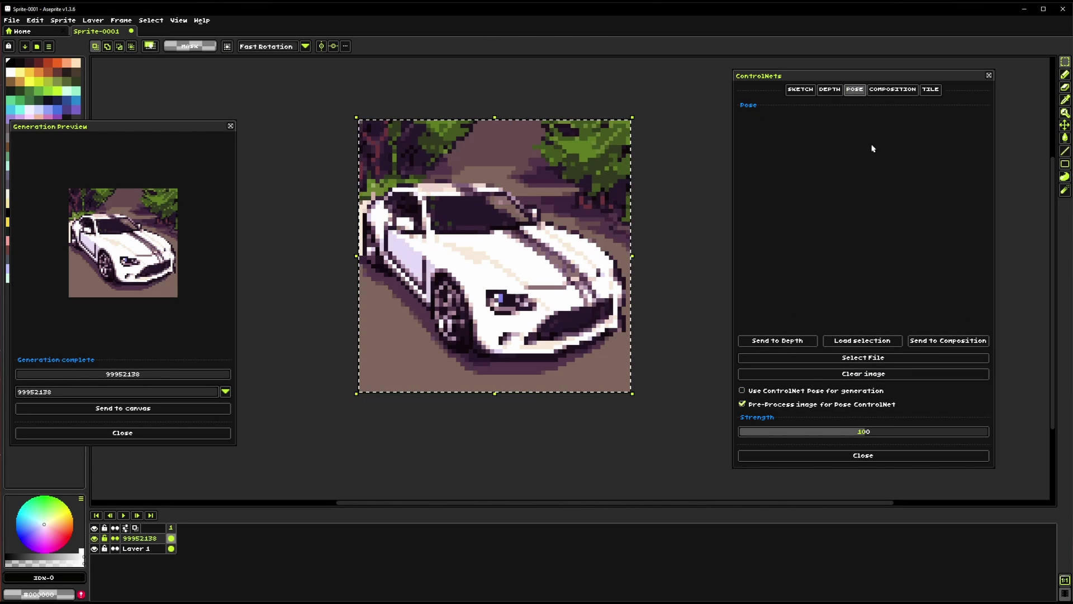
{"action": "left_click", "coordinate": [861, 360]}
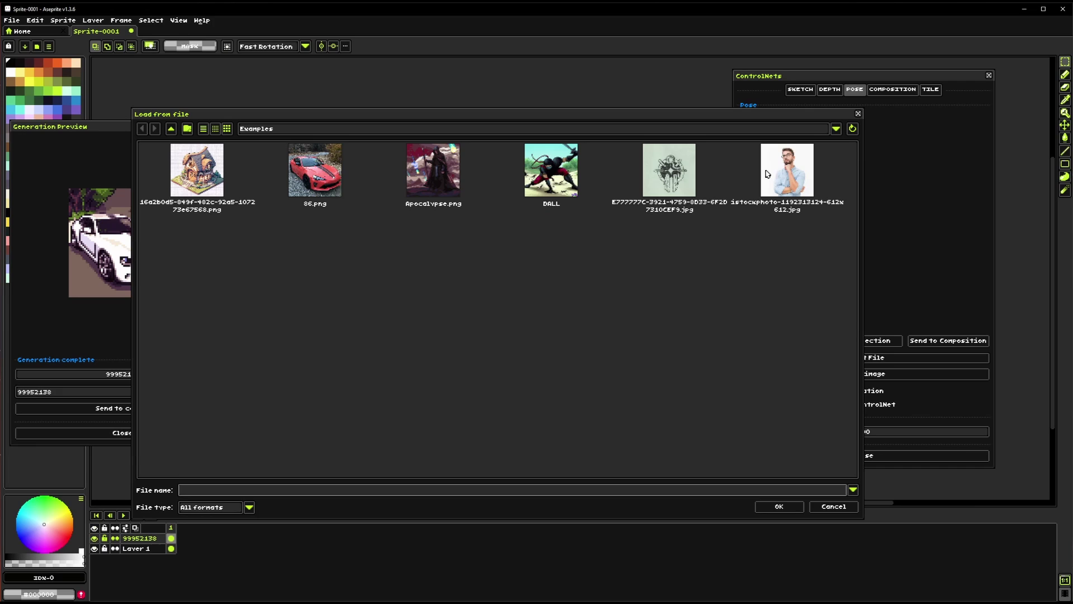
{"action": "left_click", "coordinate": [793, 178]}
{"action": "left_click", "coordinate": [762, 506]}
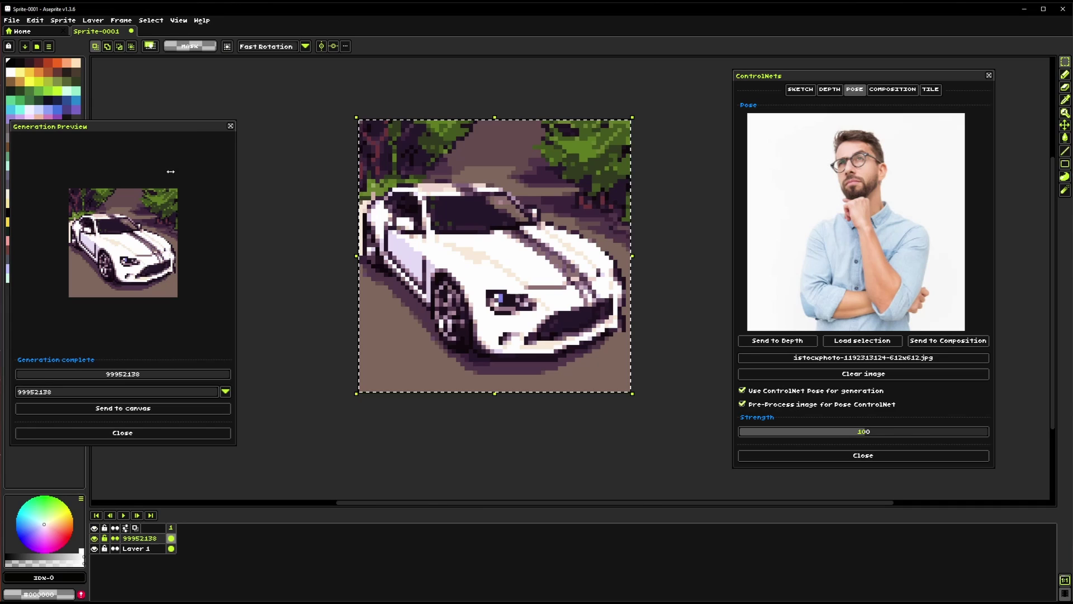
Step: Open the Sprite > ControlNet > CN Text to Image generation settings
{"action": "left_click", "coordinate": [62, 20]}
{"action": "mouse_move", "coordinate": [148, 78]}
{"action": "left_click", "coordinate": [209, 74]}
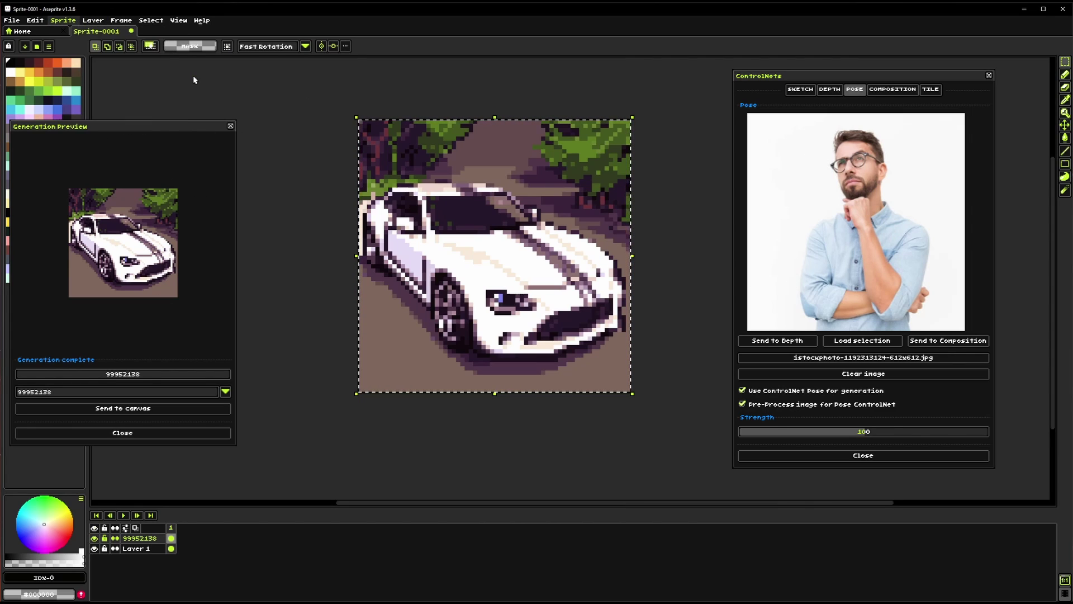
Step: Replace the prompt with 'a man wearing a suit' and generate the pose-guided portrait
{"action": "left_click", "coordinate": [385, 239]}
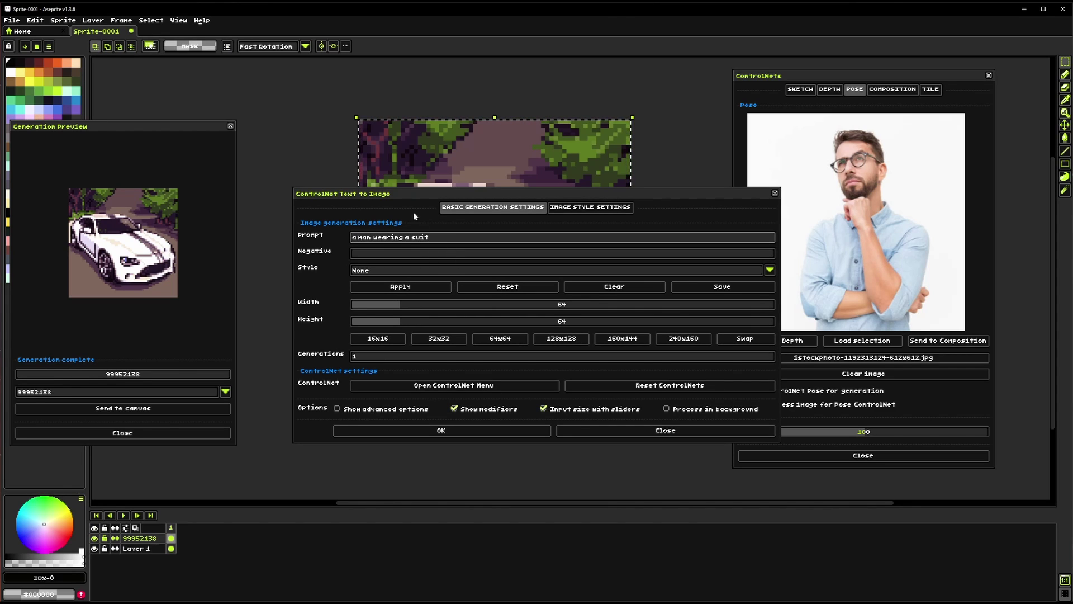
{"action": "left_click", "coordinate": [441, 430]}
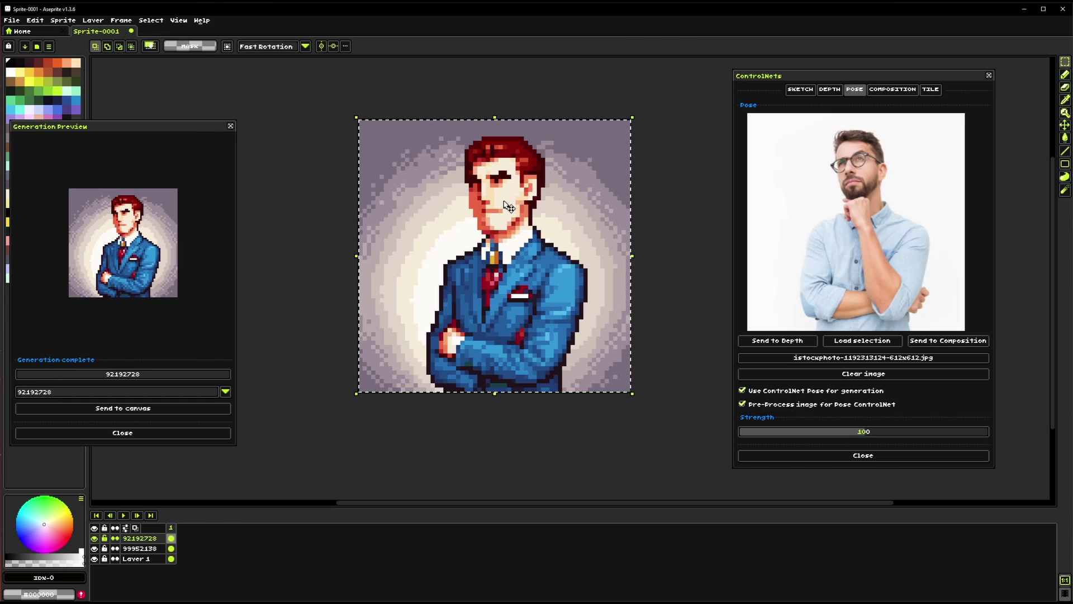
{"action": "left_click", "coordinate": [883, 362]}
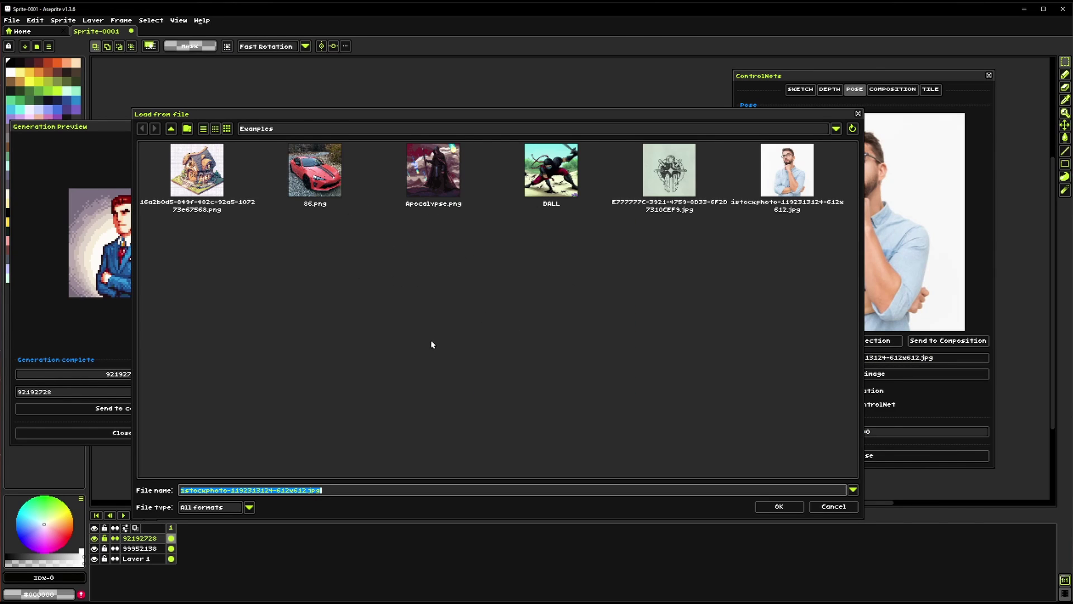
Step: Load 86.png as the pose reference and generate a new sprite via CN Text to Image
{"action": "left_click", "coordinate": [324, 175]}
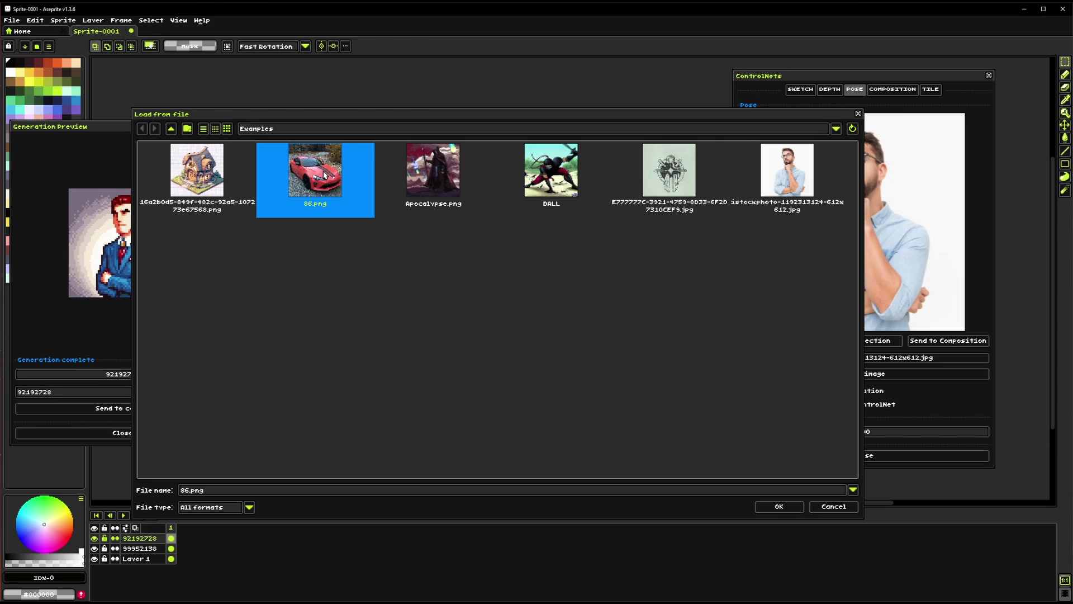
{"action": "left_click", "coordinate": [782, 507]}
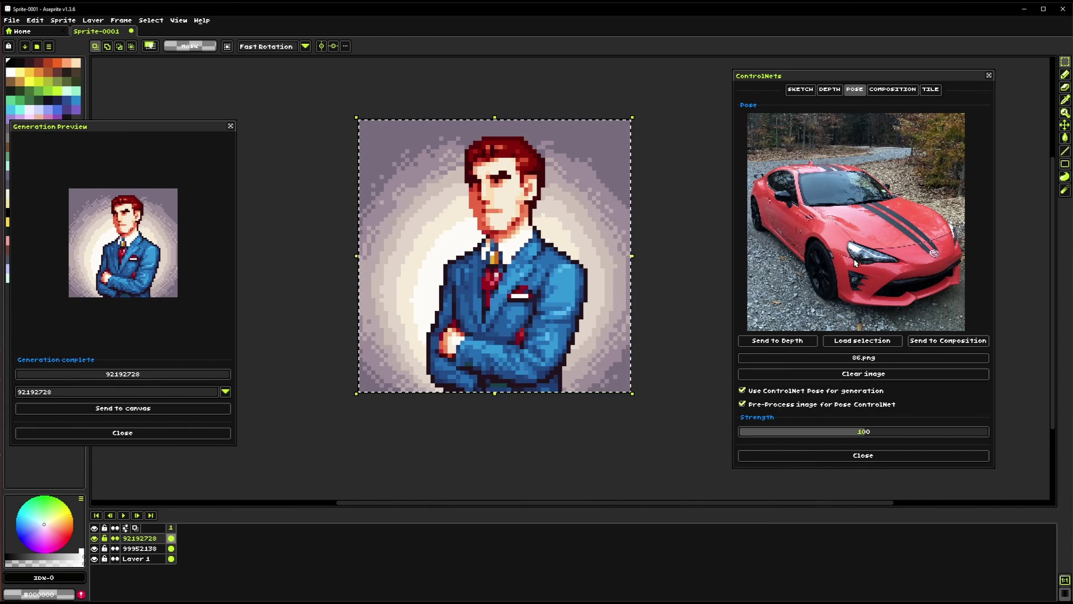
{"action": "left_click", "coordinate": [63, 21]}
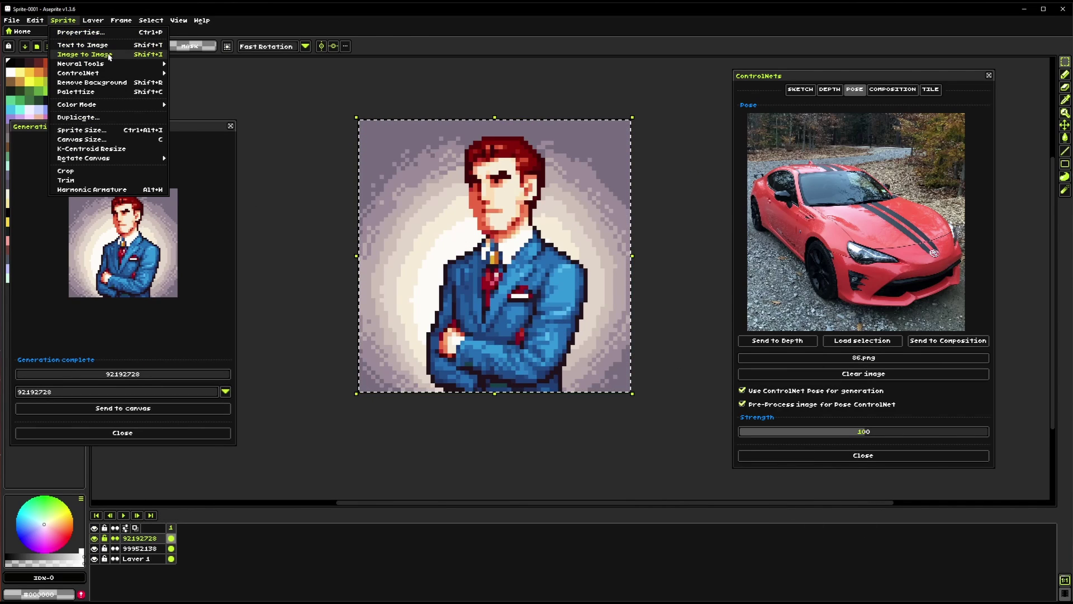
{"action": "mouse_move", "coordinate": [136, 73]}
{"action": "left_click", "coordinate": [177, 74]}
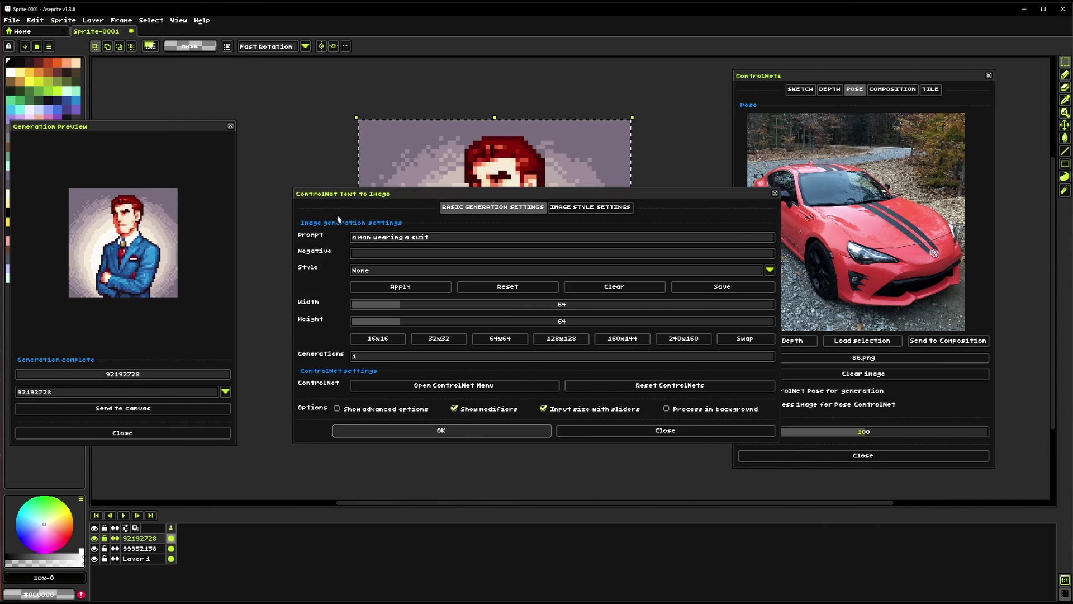
{"action": "left_click", "coordinate": [504, 432]}
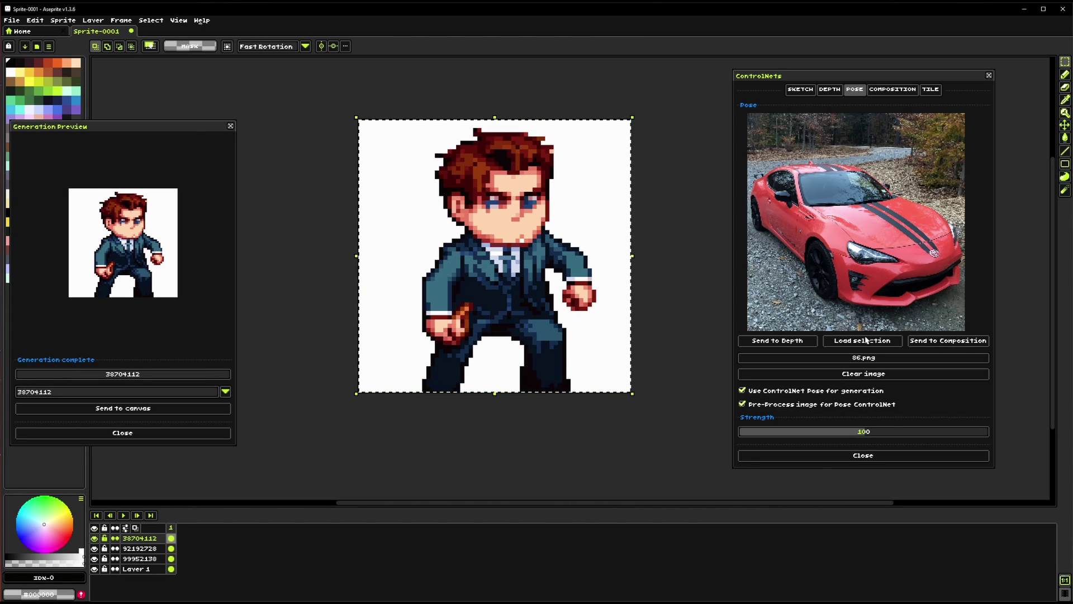
Step: Clear the car image from the Pose slot and check the Depth page
{"action": "left_click", "coordinate": [863, 373]}
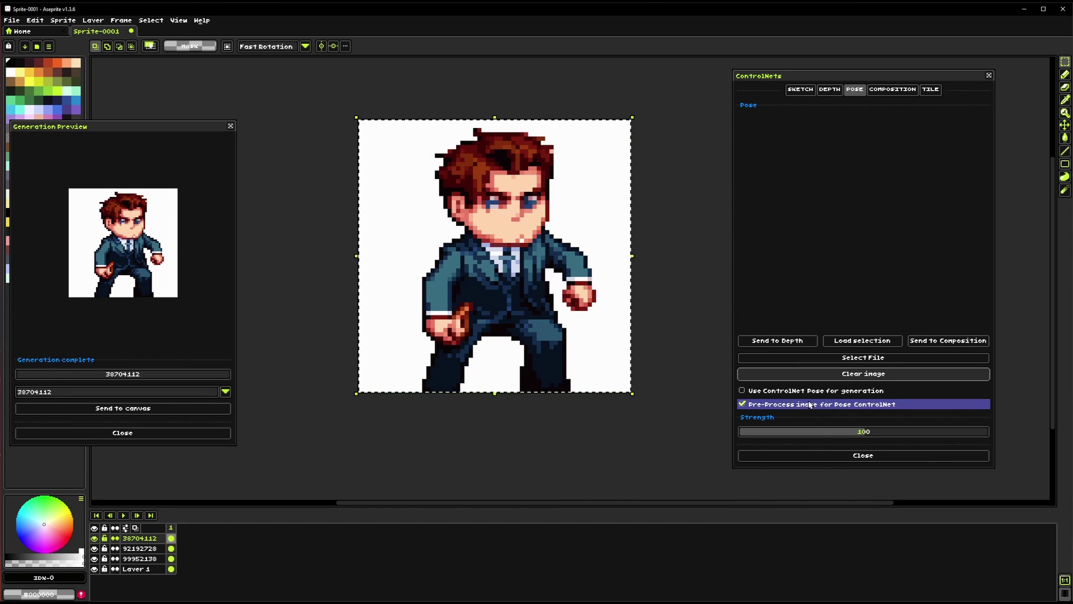
{"action": "left_click", "coordinate": [829, 89]}
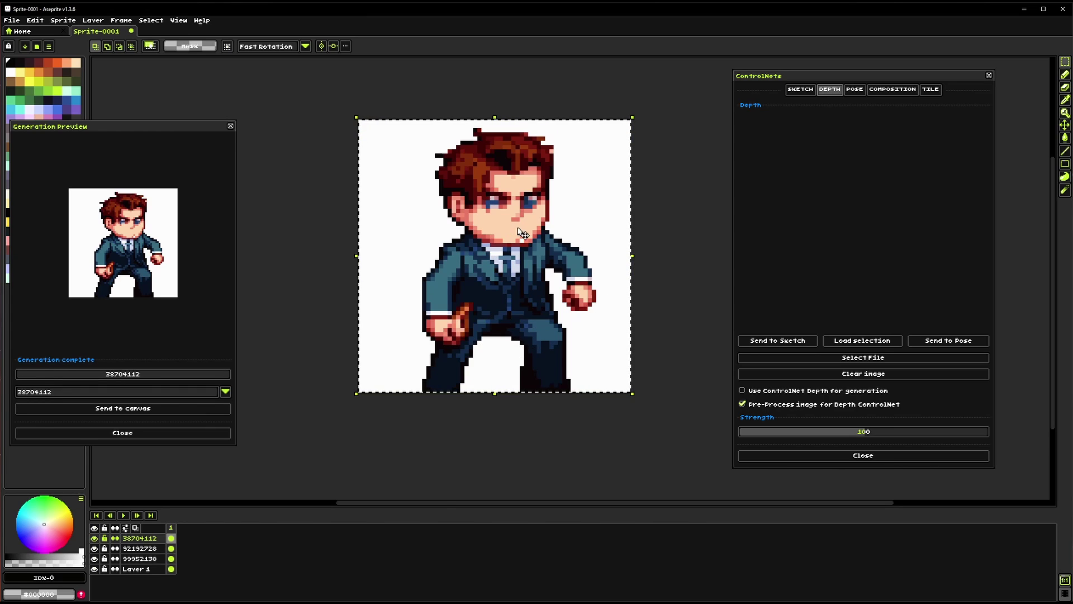
{"action": "left_click", "coordinate": [855, 91]}
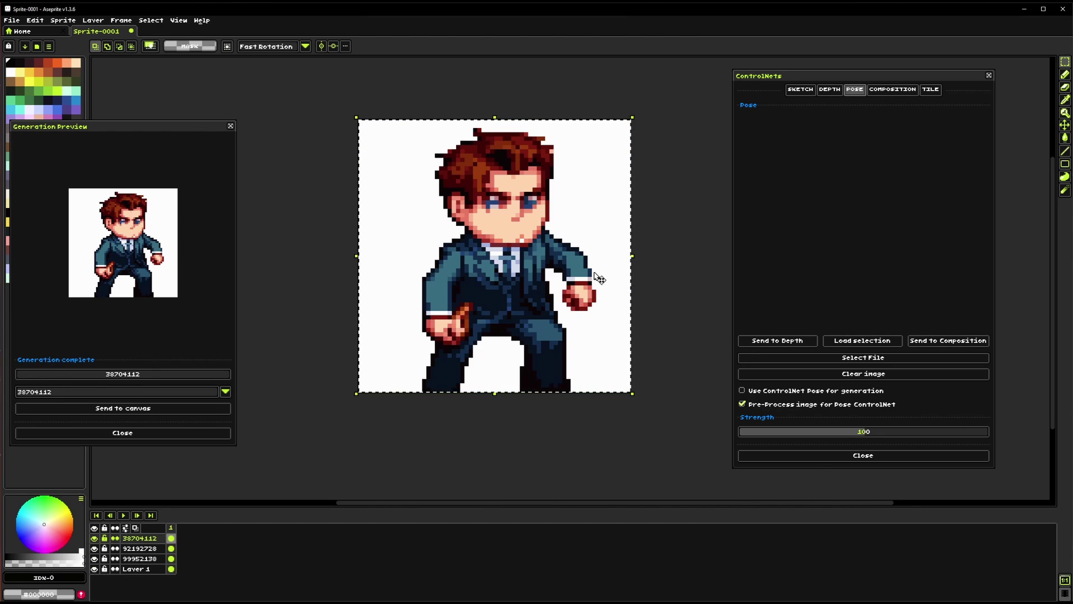
{"action": "left_click_drag", "start_coordinate": [661, 330], "coordinate": [649, 335]}
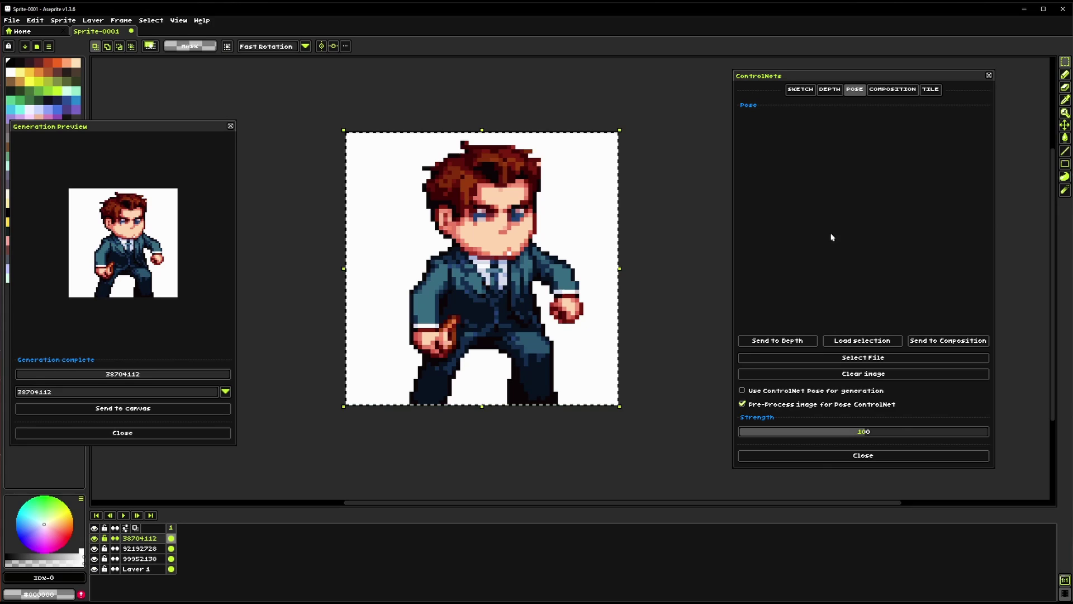
Step: Test loading the man-in-glasses photo with pose guidance, clear it again, and show the Sketch page
{"action": "left_click", "coordinate": [882, 358]}
{"action": "left_click", "coordinate": [775, 186]}
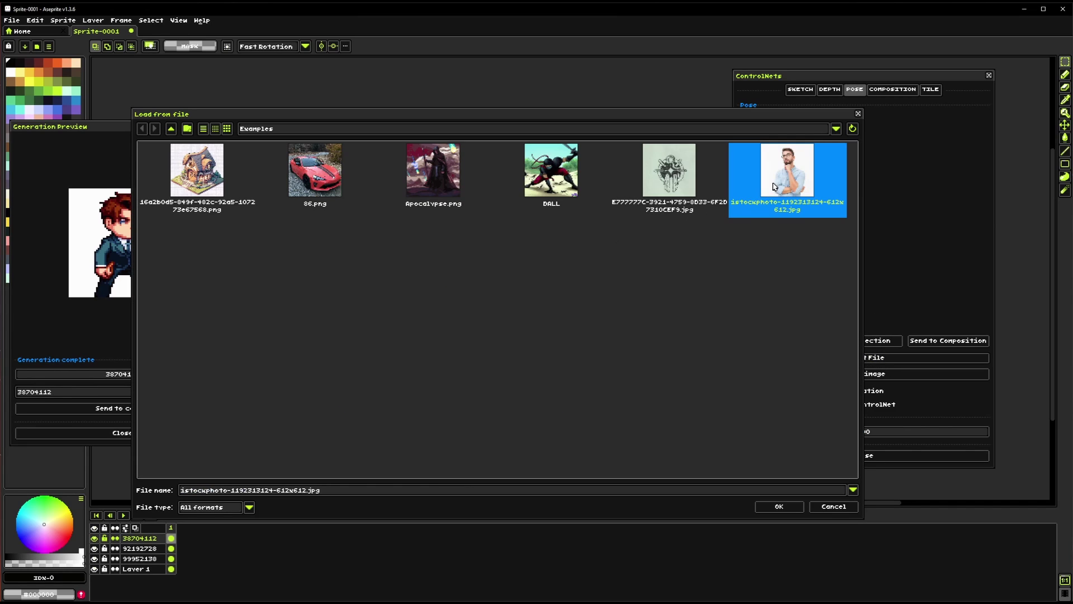
{"action": "left_click", "coordinate": [779, 506]}
{"action": "left_click", "coordinate": [490, 333]}
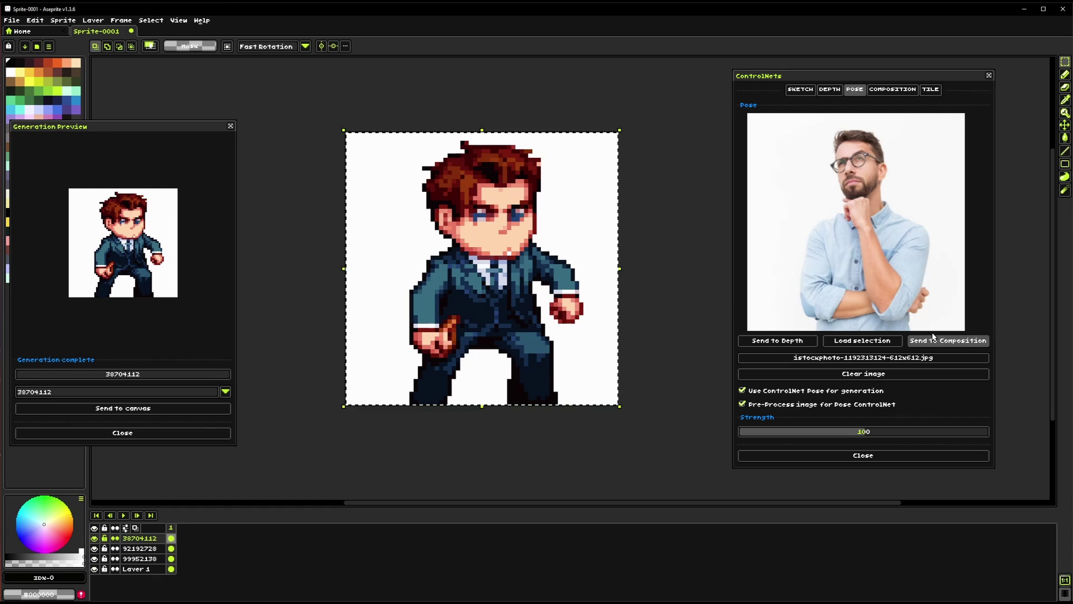
{"action": "left_click", "coordinate": [865, 378]}
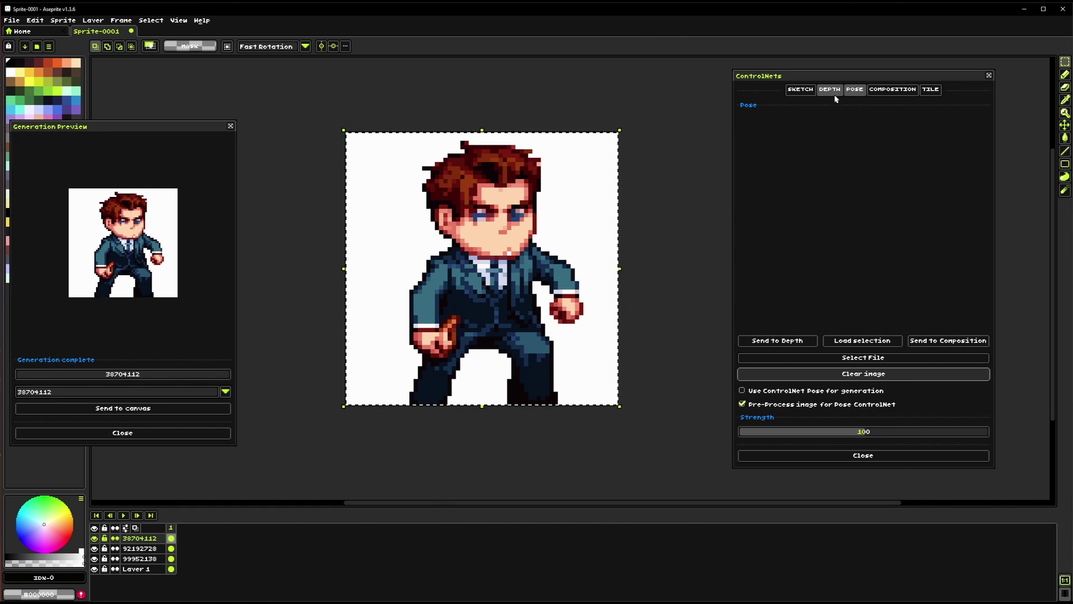
{"action": "left_click", "coordinate": [800, 90]}
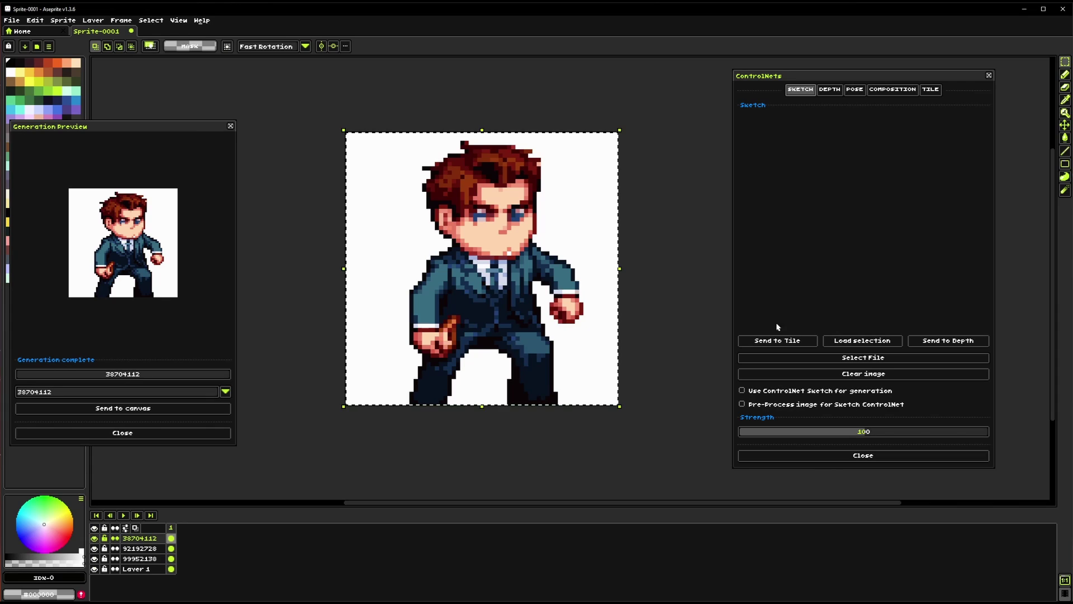
Step: With the Pencil tool, sketch the round head outline on the blank canvas
{"action": "left_click", "coordinate": [862, 341]}
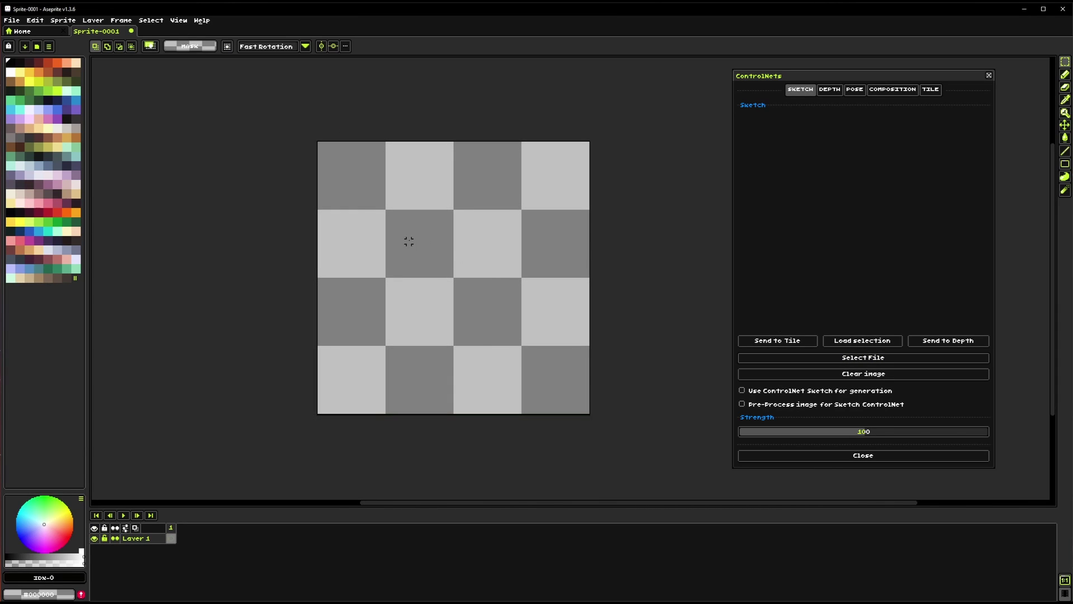
{"action": "scroll", "coordinate": [441, 234], "scroll_direction": "right", "scroll_amount": 3}
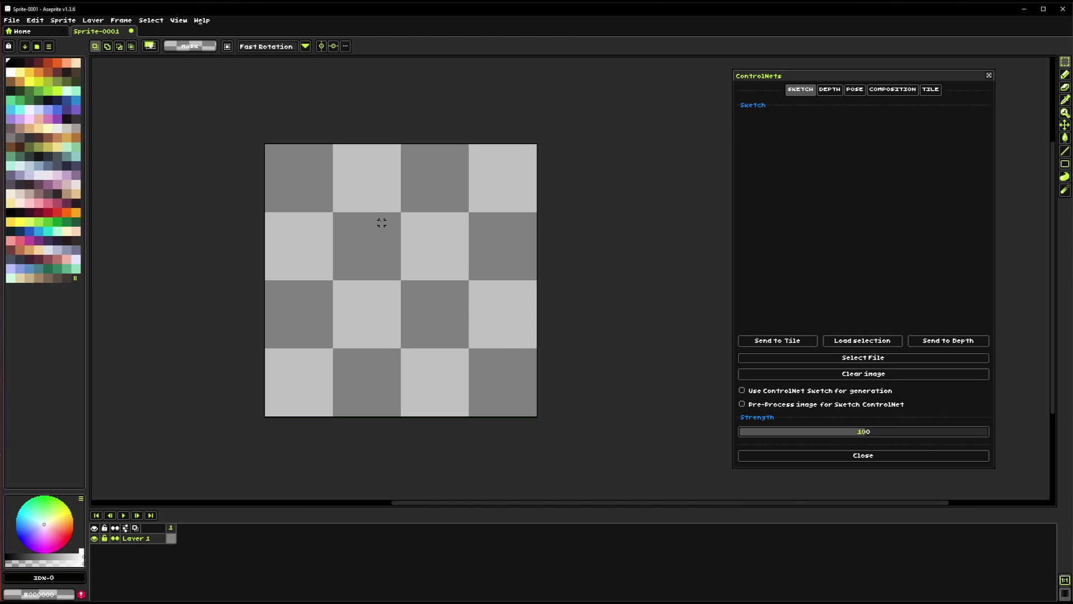
{"action": "scroll", "coordinate": [314, 201], "scroll_direction": "up", "scroll_amount": 1}
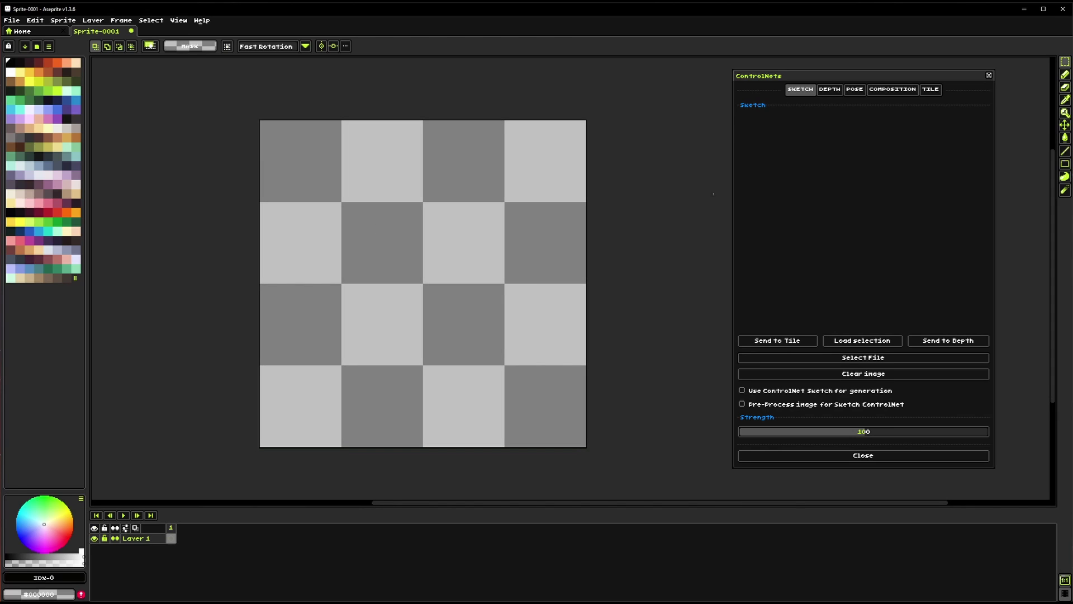
{"action": "key", "text": "b"}
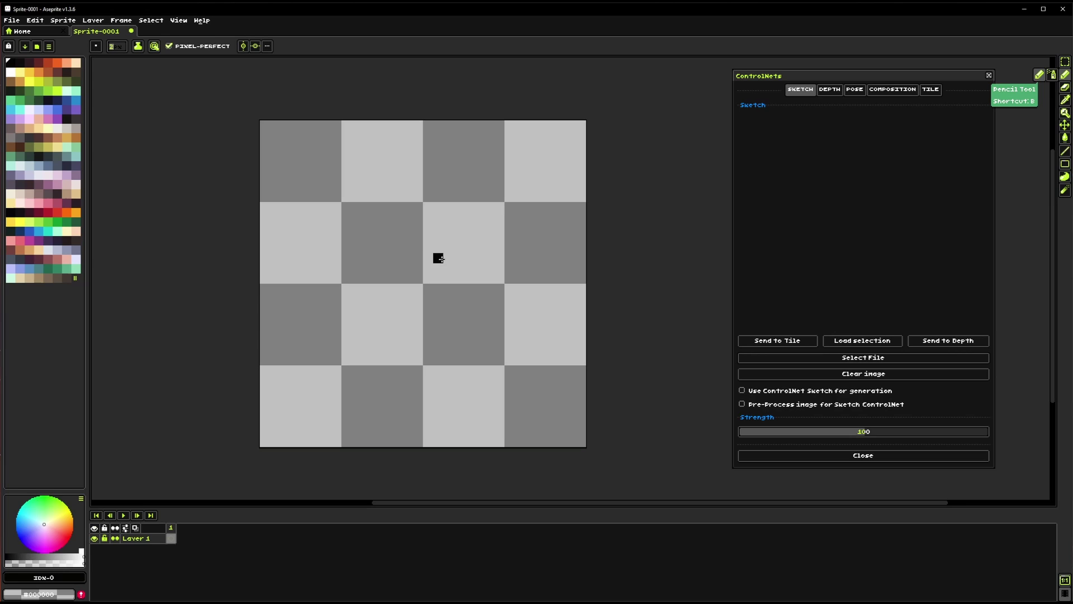
{"action": "mouse_move", "coordinate": [398, 191]}
{"action": "left_mouse_down"}
{"action": "mouse_move", "coordinate": [352, 246]}
{"action": "mouse_move", "coordinate": [359, 309]}
{"action": "mouse_move", "coordinate": [405, 336]}
{"action": "mouse_move", "coordinate": [456, 344]}
{"action": "mouse_move", "coordinate": [486, 325]}
{"action": "mouse_move", "coordinate": [502, 274]}
{"action": "mouse_move", "coordinate": [485, 209]}
{"action": "mouse_move", "coordinate": [428, 181]}
{"action": "mouse_move", "coordinate": [387, 195]}
{"action": "left_mouse_up"}
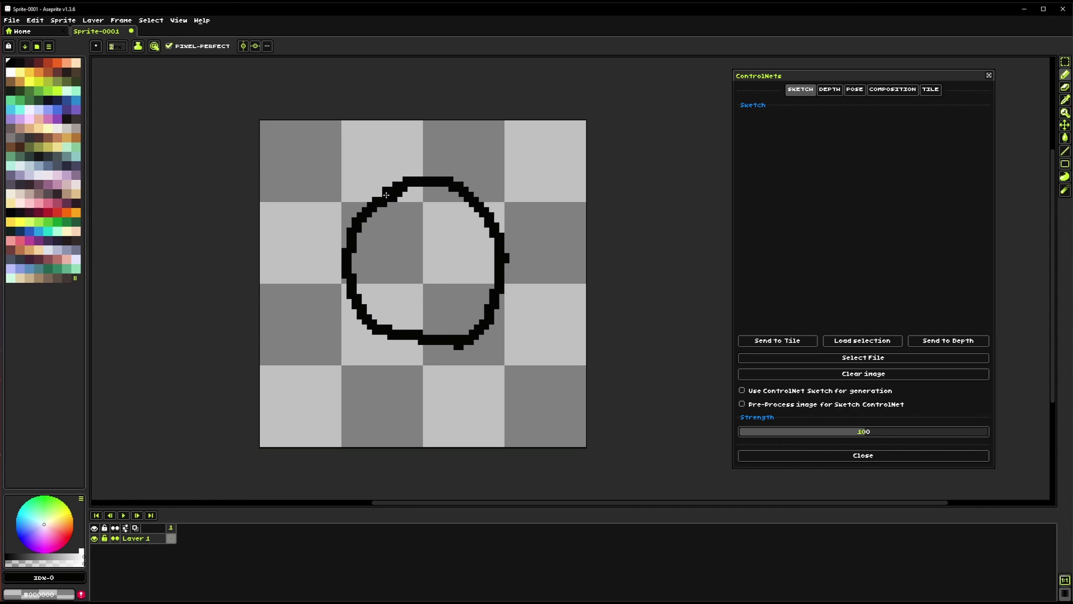
{"action": "key", "text": "e"}
{"action": "mouse_move", "coordinate": [414, 334]}
{"action": "left_mouse_down"}
{"action": "mouse_move", "coordinate": [439, 335]}
{"action": "mouse_move", "coordinate": [409, 330]}
{"action": "left_mouse_up"}
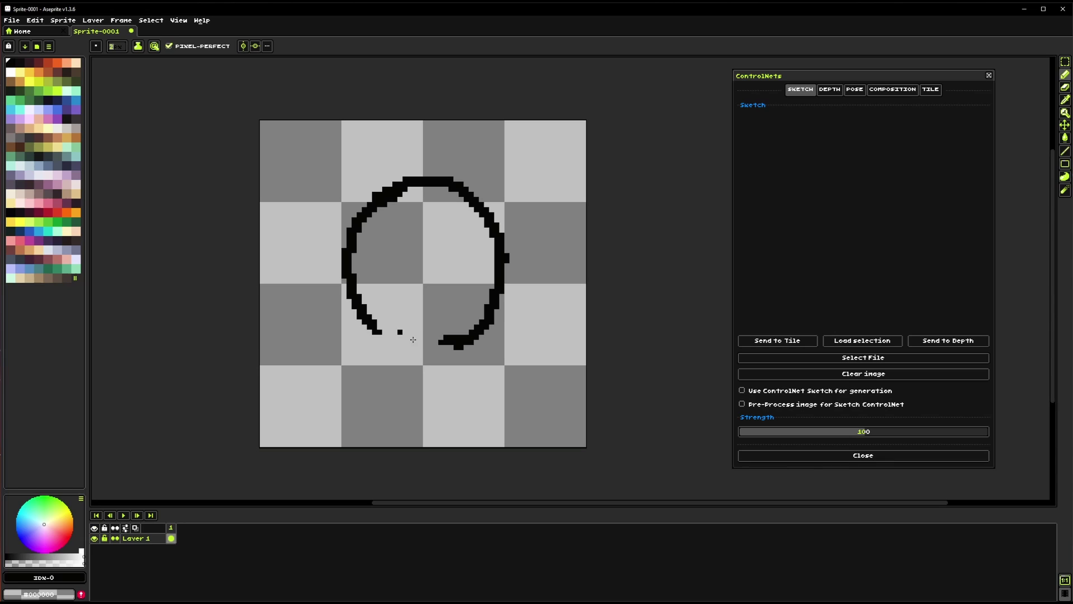
{"action": "mouse_move", "coordinate": [470, 343]}
{"action": "left_mouse_down"}
{"action": "mouse_move", "coordinate": [411, 357]}
{"action": "mouse_move", "coordinate": [371, 334]}
{"action": "mouse_move", "coordinate": [398, 367]}
{"action": "mouse_move", "coordinate": [360, 313]}
{"action": "mouse_move", "coordinate": [343, 352]}
{"action": "mouse_move", "coordinate": [267, 395]}
{"action": "left_mouse_up"}
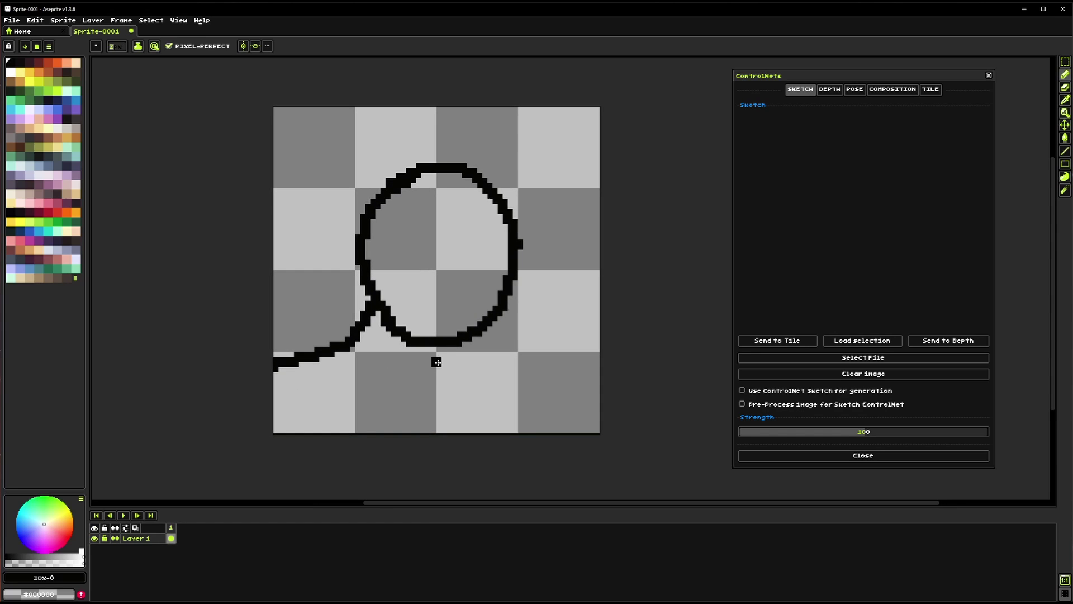
Step: Draw shoulder lines from the head out to the left and right canvas edges
{"action": "key", "text": "ctrl+z"}
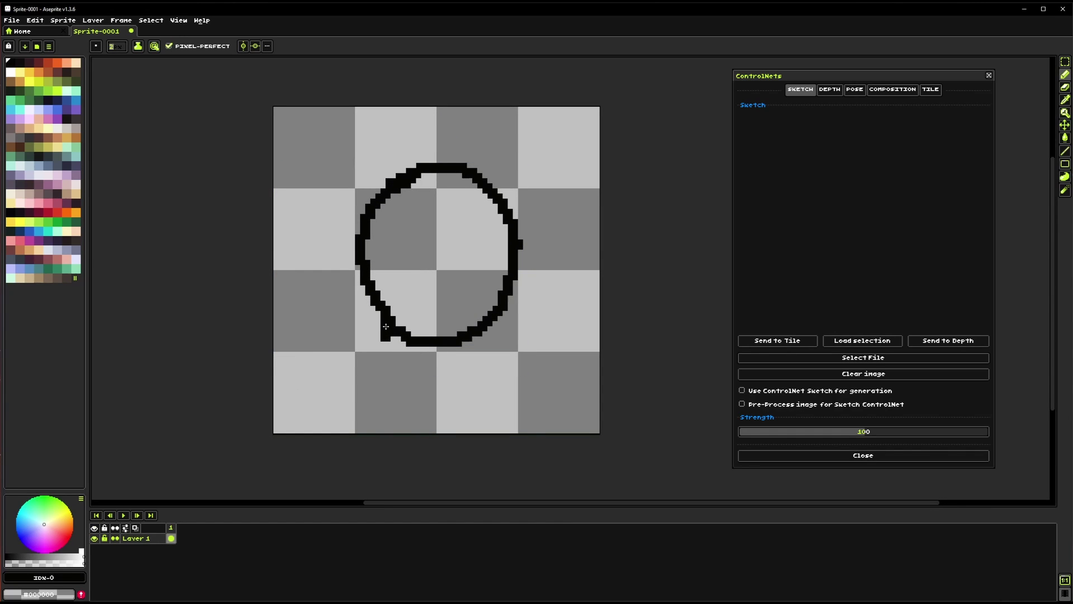
{"action": "left_click_drag", "start_coordinate": [386, 327], "coordinate": [271, 391]}
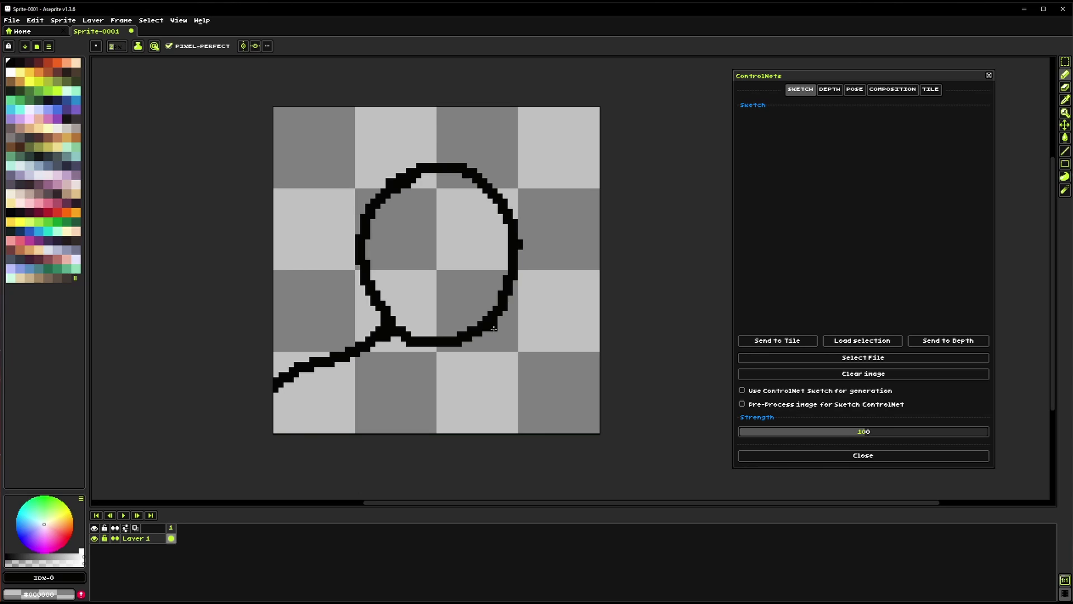
{"action": "mouse_move", "coordinate": [496, 344]}
{"action": "left_mouse_down"}
{"action": "mouse_move", "coordinate": [609, 383]}
{"action": "mouse_move", "coordinate": [643, 407]}
{"action": "left_mouse_up"}
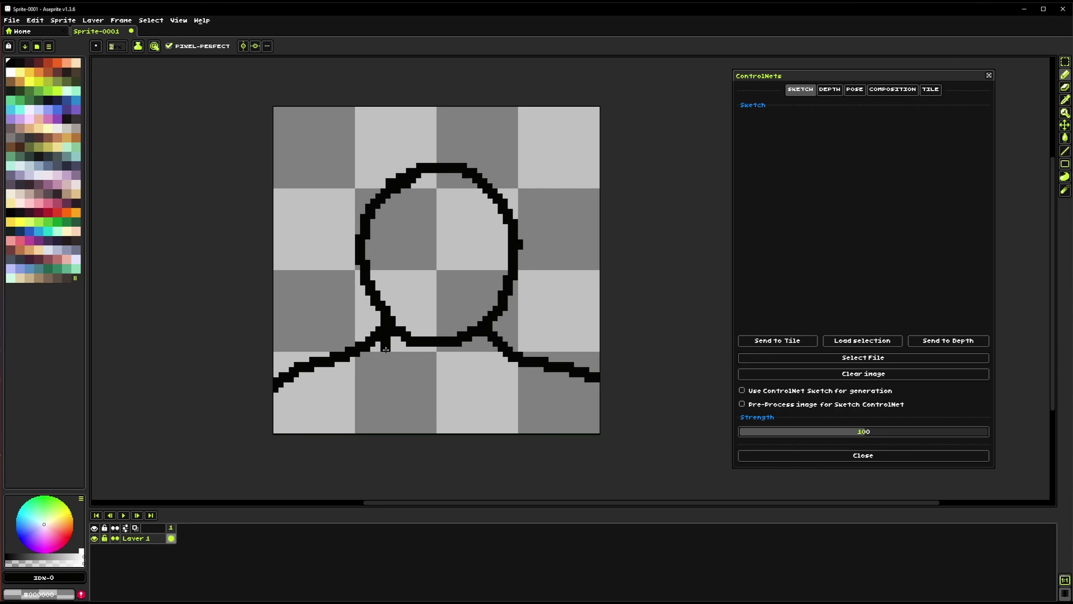
Step: Add a collar curve and thicken the jagged hair across the top and sides
{"action": "mouse_move", "coordinate": [385, 339]}
{"action": "left_mouse_down"}
{"action": "mouse_move", "coordinate": [405, 373]}
{"action": "mouse_move", "coordinate": [439, 385]}
{"action": "mouse_move", "coordinate": [499, 345]}
{"action": "left_mouse_up"}
{"action": "left_click", "coordinate": [336, 378]}
{"action": "key", "text": "ctrl+z"}
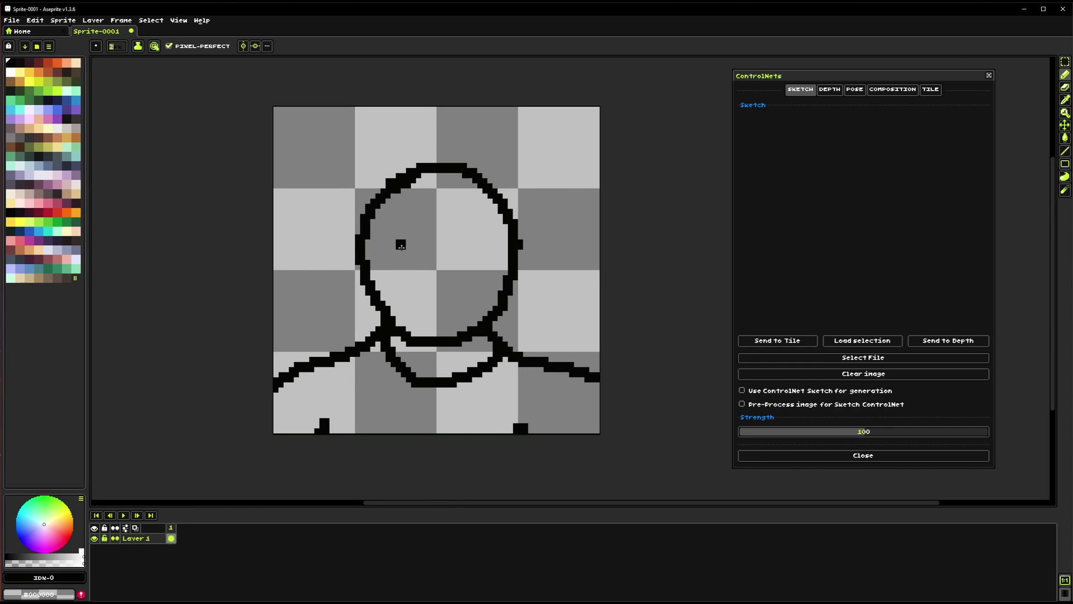
{"action": "mouse_move", "coordinate": [370, 203]}
{"action": "left_mouse_down"}
{"action": "mouse_move", "coordinate": [402, 152]}
{"action": "mouse_move", "coordinate": [440, 163]}
{"action": "mouse_move", "coordinate": [451, 186]}
{"action": "mouse_move", "coordinate": [476, 168]}
{"action": "mouse_move", "coordinate": [510, 179]}
{"action": "mouse_move", "coordinate": [502, 221]}
{"action": "mouse_move", "coordinate": [462, 160]}
{"action": "mouse_move", "coordinate": [439, 152]}
{"action": "mouse_move", "coordinate": [407, 168]}
{"action": "mouse_move", "coordinate": [402, 144]}
{"action": "mouse_move", "coordinate": [364, 175]}
{"action": "mouse_move", "coordinate": [350, 208]}
{"action": "left_mouse_up"}
{"action": "left_click", "coordinate": [508, 177]}
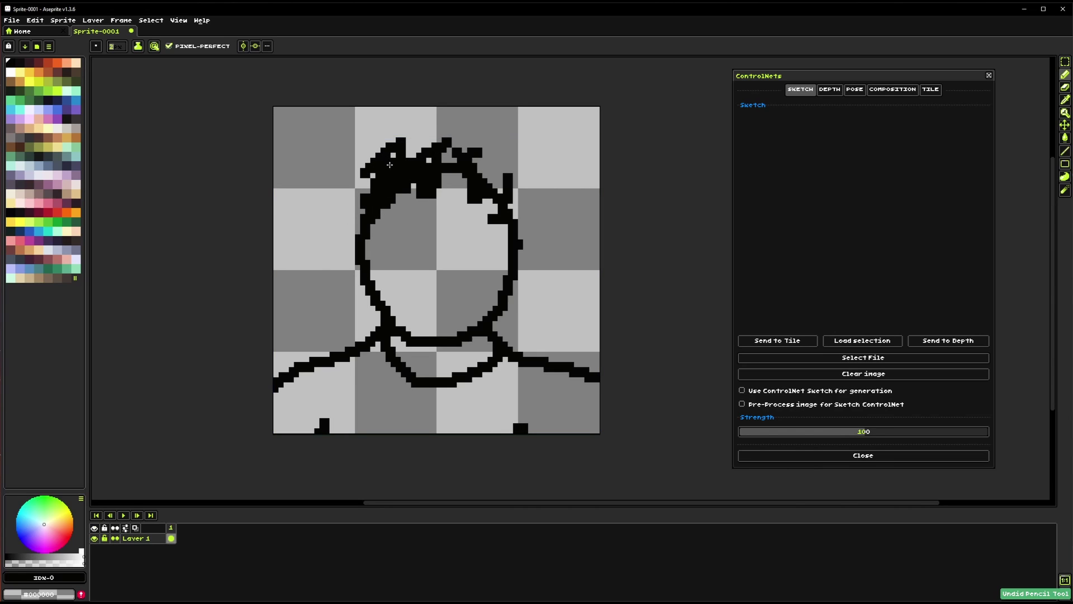
{"action": "mouse_move", "coordinate": [388, 162]}
{"action": "left_mouse_down"}
{"action": "mouse_move", "coordinate": [358, 185]}
{"action": "mouse_move", "coordinate": [355, 231]}
{"action": "left_mouse_up"}
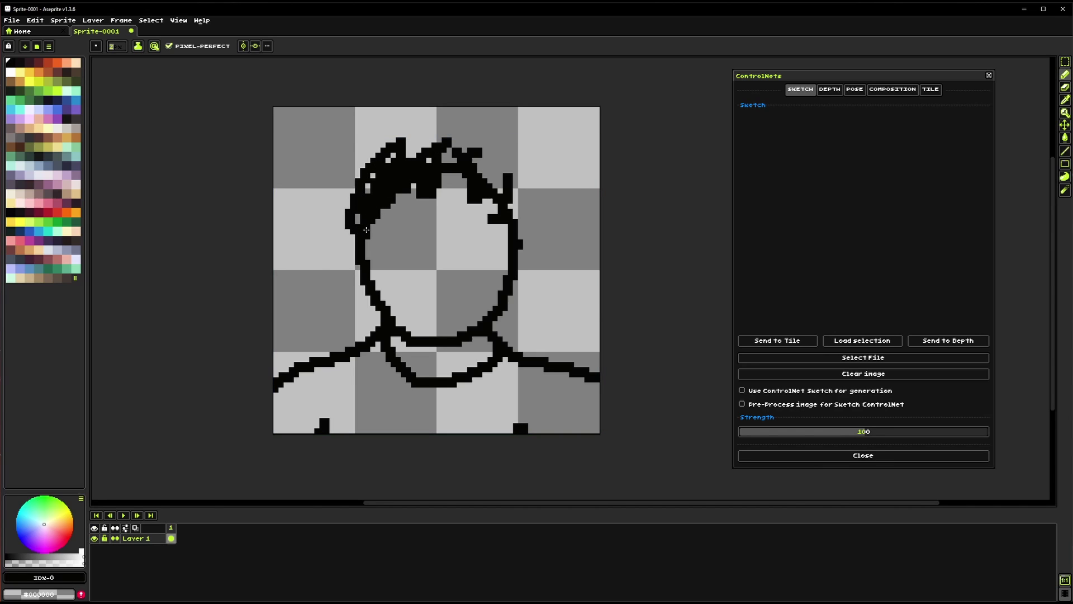
{"action": "mouse_move", "coordinate": [402, 143]}
{"action": "left_mouse_down"}
{"action": "mouse_move", "coordinate": [494, 155]}
{"action": "mouse_move", "coordinate": [421, 137]}
{"action": "mouse_move", "coordinate": [481, 145]}
{"action": "mouse_move", "coordinate": [507, 172]}
{"action": "mouse_move", "coordinate": [524, 242]}
{"action": "mouse_move", "coordinate": [471, 260]}
{"action": "left_mouse_up"}
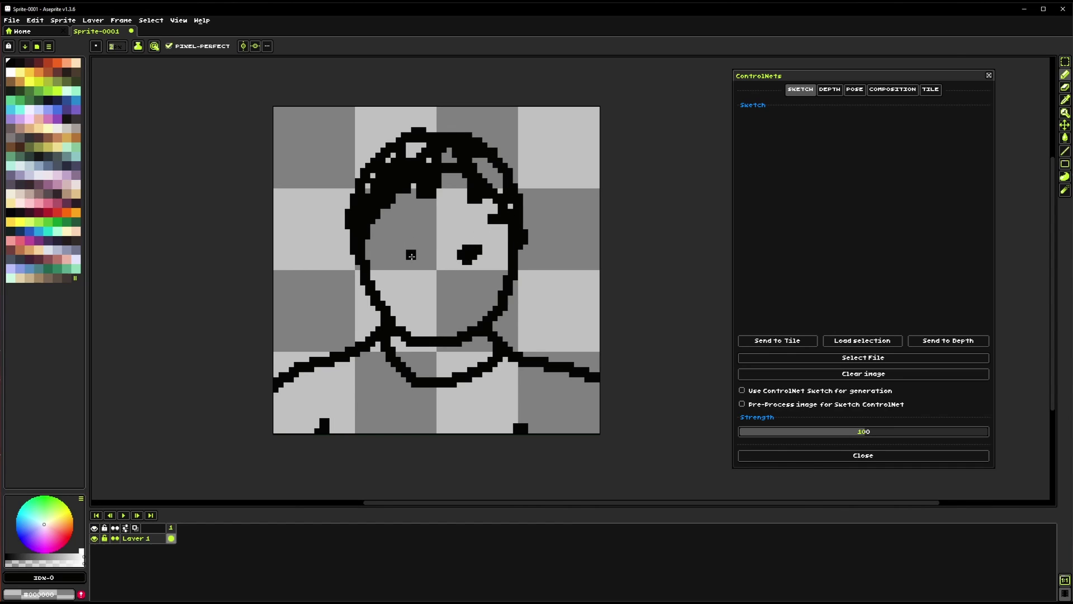
Step: Draw the eyes, arched eyebrows, nose and smiling mouth, undoing misplaced strokes
{"action": "left_click", "coordinate": [421, 296]}
{"action": "mouse_move", "coordinate": [421, 301]}
{"action": "left_mouse_down"}
{"action": "mouse_move", "coordinate": [462, 292]}
{"action": "mouse_move", "coordinate": [400, 299]}
{"action": "left_mouse_up"}
{"action": "key", "text": "ctrl+z"}
{"action": "key", "text": "ctrl+z"}
{"action": "key", "text": "ctrl+z"}
{"action": "key", "text": "ctrl+z"}
{"action": "key", "text": "ctrl+z"}
{"action": "key", "text": "ctrl+z"}
{"action": "key", "text": "b"}
{"action": "left_click", "coordinate": [406, 245]}
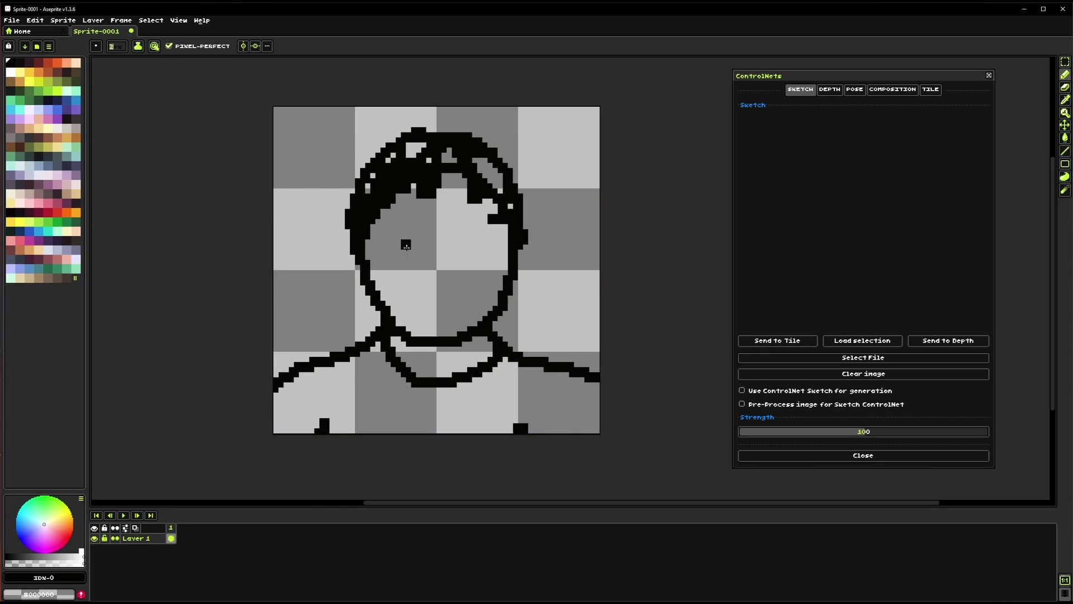
{"action": "mouse_move", "coordinate": [394, 236]}
{"action": "left_mouse_down"}
{"action": "mouse_move", "coordinate": [483, 233]}
{"action": "mouse_move", "coordinate": [486, 251]}
{"action": "mouse_move", "coordinate": [464, 229]}
{"action": "mouse_move", "coordinate": [495, 240]}
{"action": "left_mouse_up"}
{"action": "key", "text": "ctrl+z"}
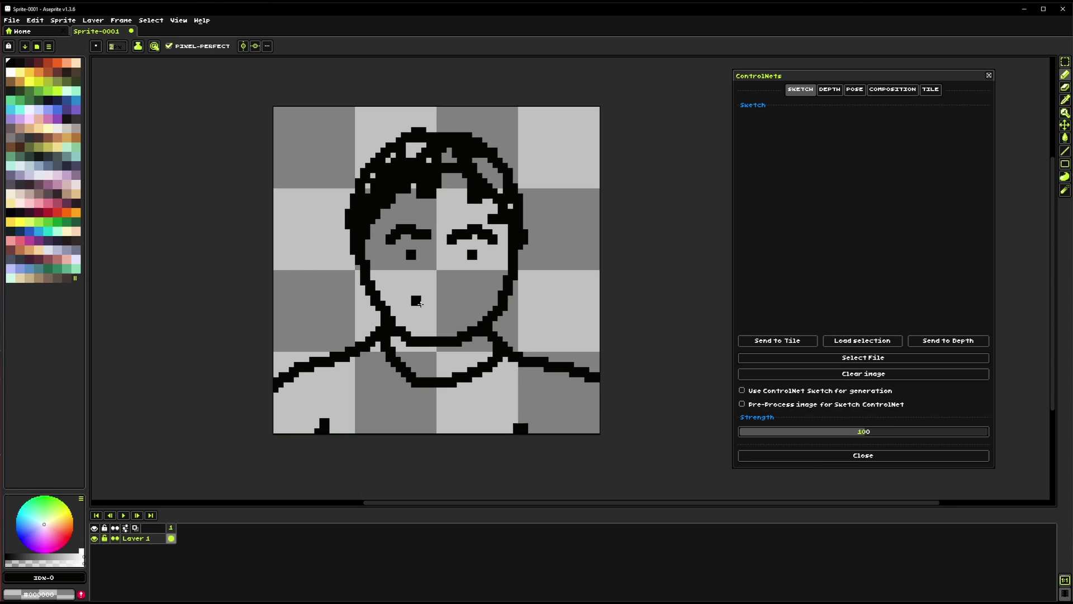
{"action": "left_click_drag", "start_coordinate": [421, 304], "coordinate": [453, 310]}
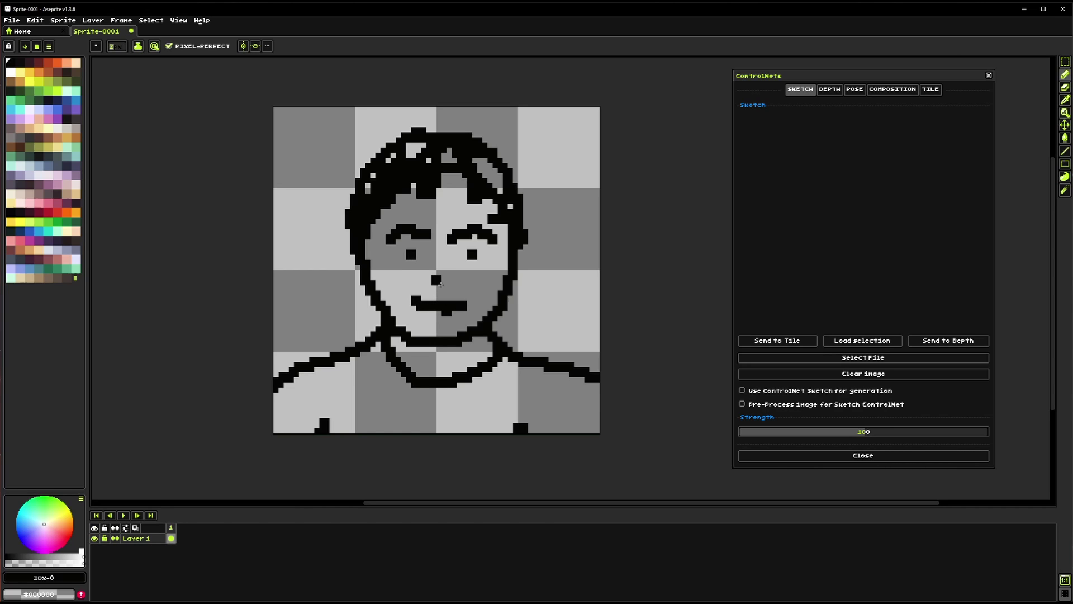
Step: Select the entire sprite with Ctrl+A
{"action": "scroll", "coordinate": [528, 288], "scroll_direction": "down", "scroll_amount": 1}
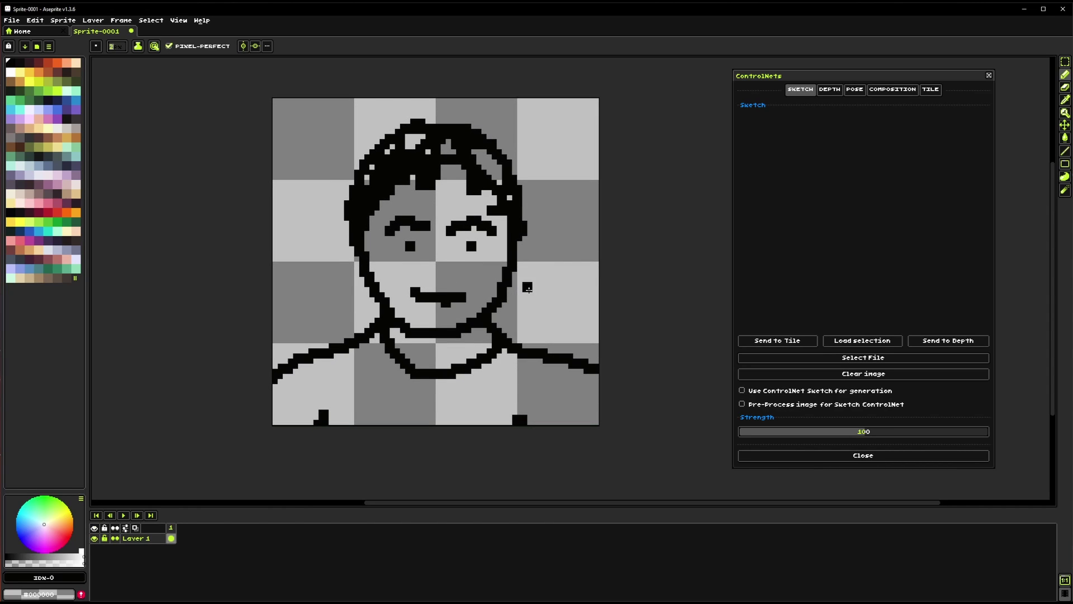
{"action": "left_click", "coordinate": [1065, 61]}
{"action": "scroll", "coordinate": [288, 125], "scroll_direction": "right", "scroll_amount": 2}
{"action": "key", "text": "ctrl+a"}
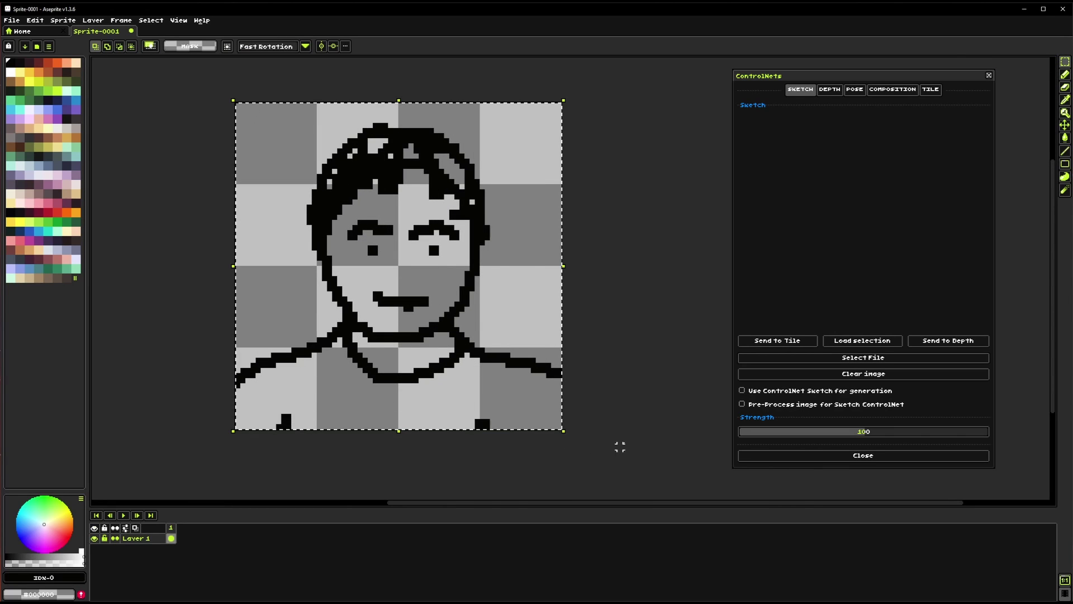
Step: Load the sketch as the Sketch ControlNet image, enable it, and run CN Text to Image
{"action": "left_click", "coordinate": [863, 341]}
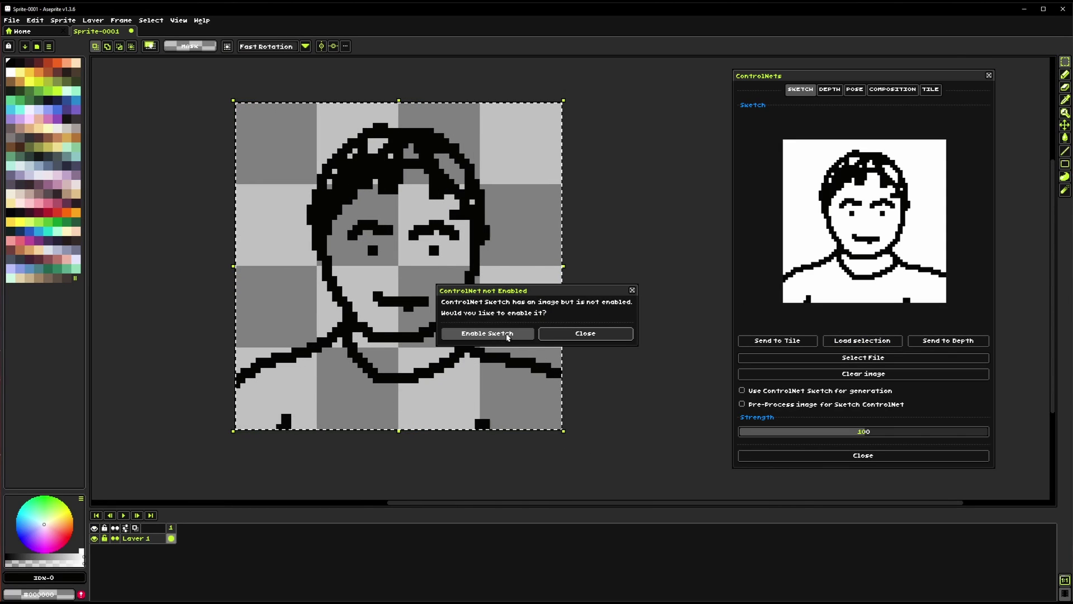
{"action": "left_click", "coordinate": [487, 333]}
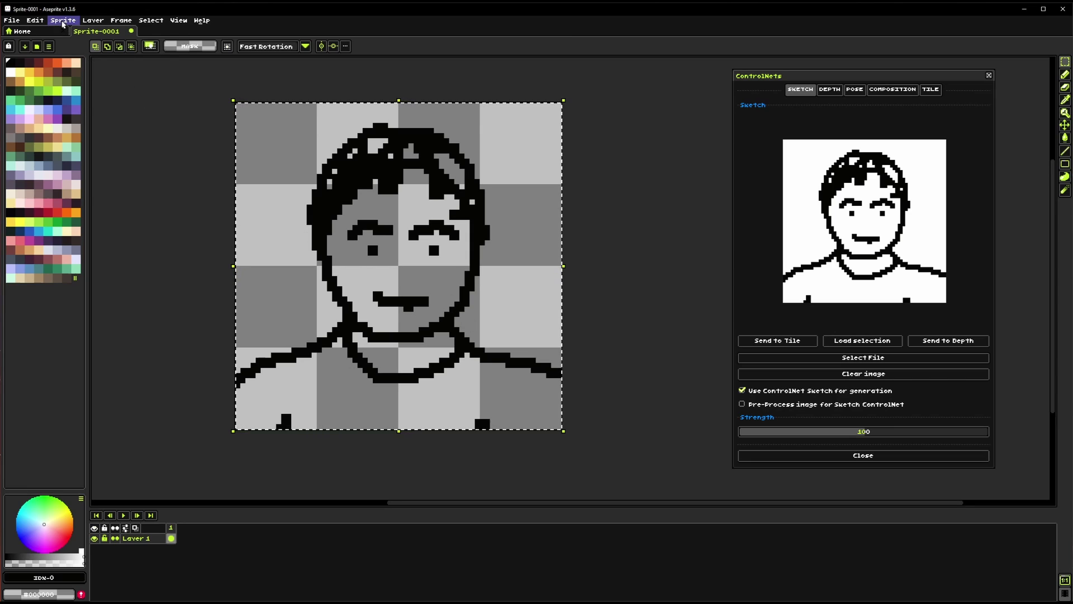
{"action": "left_click", "coordinate": [63, 23]}
{"action": "mouse_move", "coordinate": [84, 73]}
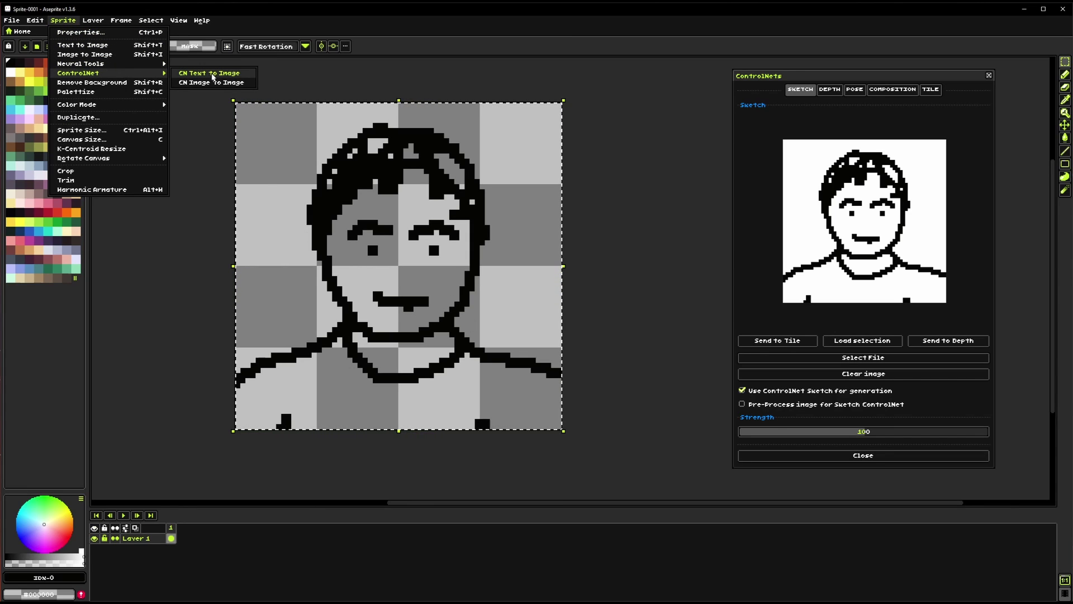
{"action": "left_click", "coordinate": [213, 75]}
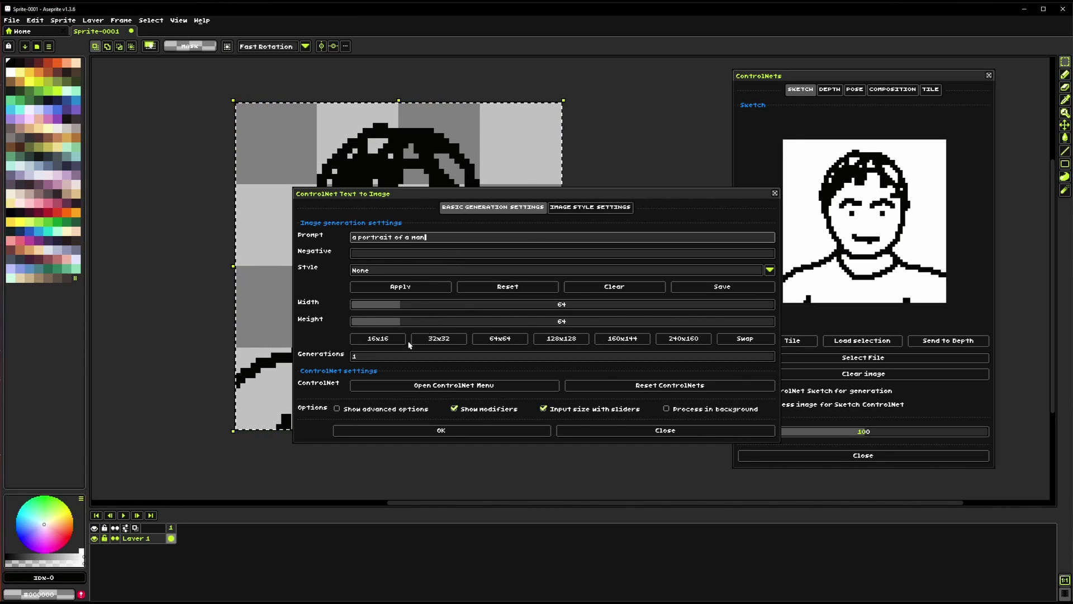
{"action": "left_click", "coordinate": [456, 429]}
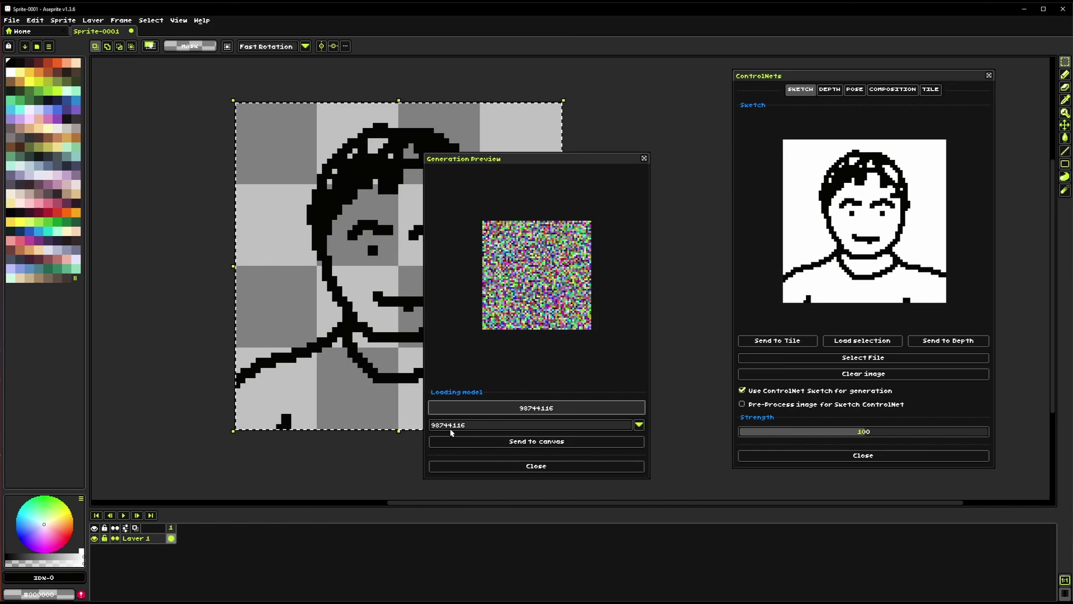
Step: Move the preview aside and toggle layer 71059342's visibility to compare with the sketch
{"action": "left_click_drag", "start_coordinate": [570, 162], "coordinate": [242, 148]}
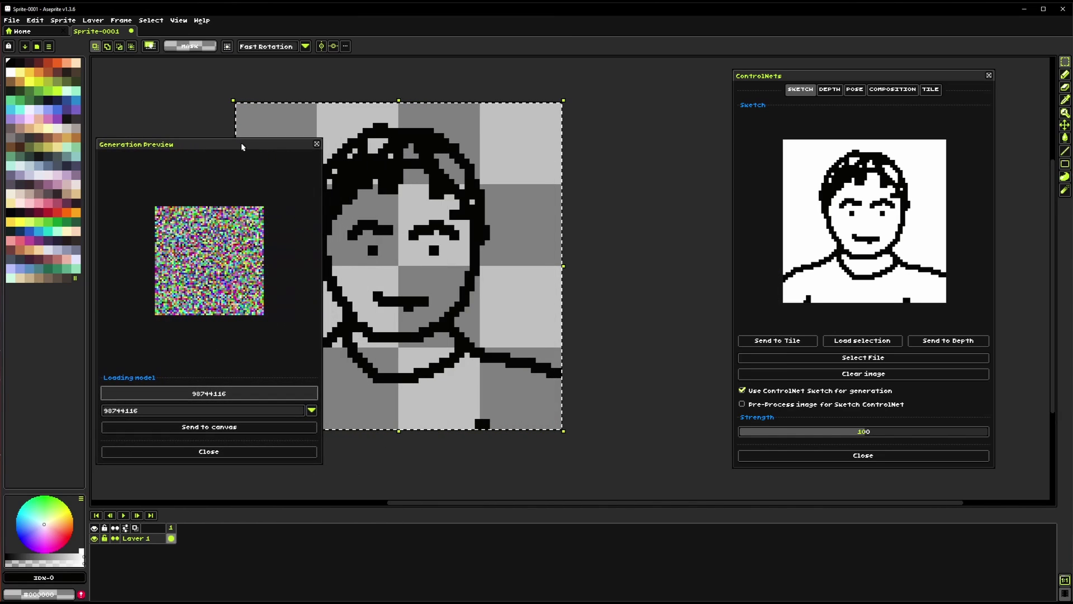
{"action": "left_click_drag", "start_coordinate": [499, 286], "coordinate": [625, 297]}
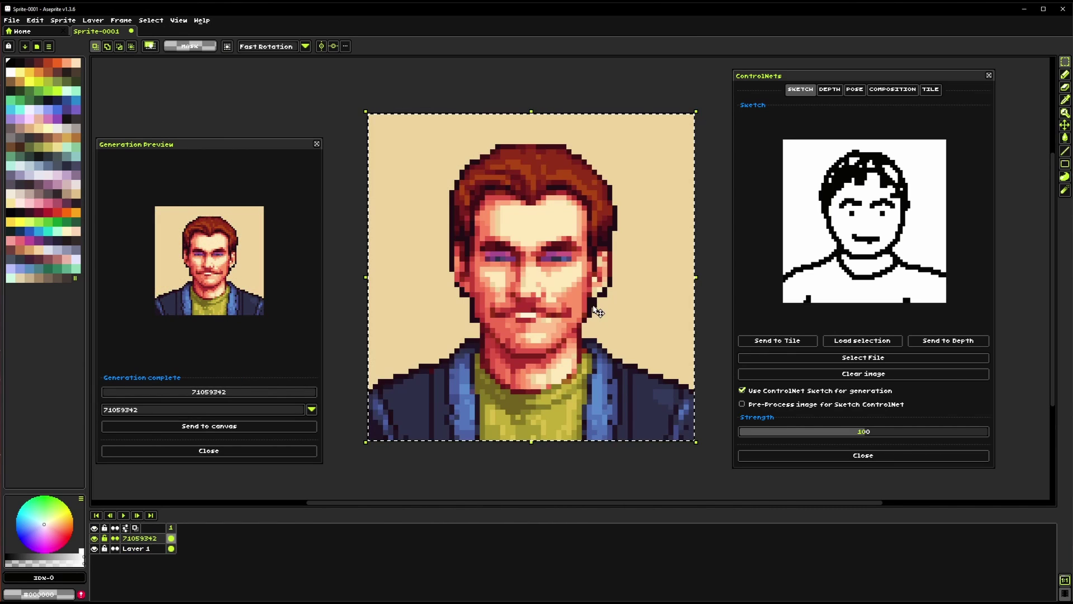
{"action": "left_click", "coordinate": [94, 538]}
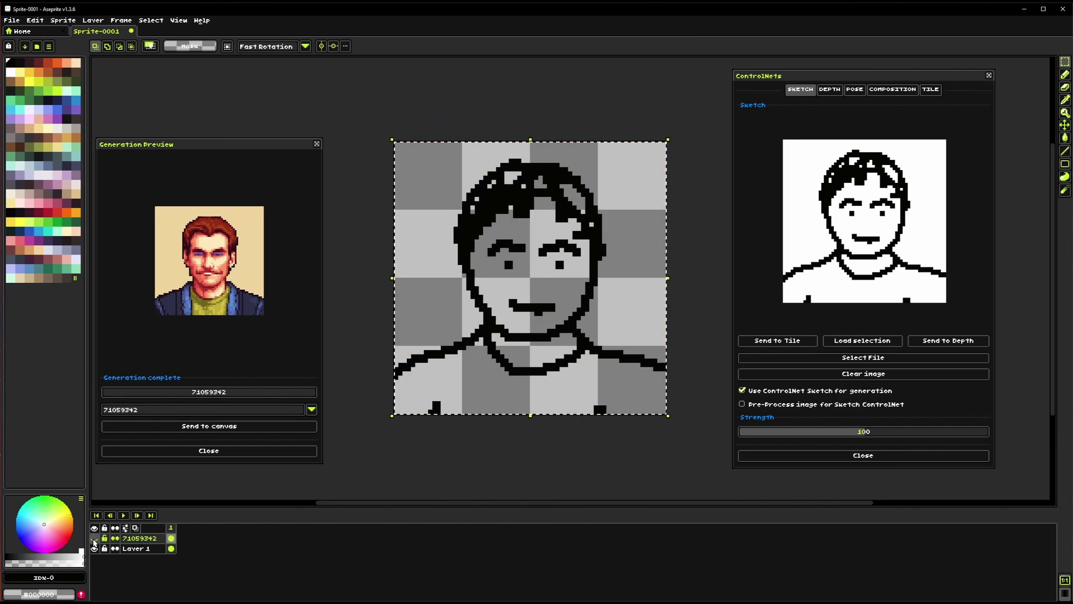
{"action": "left_click", "coordinate": [94, 539]}
{"action": "left_click", "coordinate": [94, 538]}
{"action": "left_click", "coordinate": [94, 539]}
{"action": "left_click", "coordinate": [94, 538]}
{"action": "left_click", "coordinate": [94, 539]}
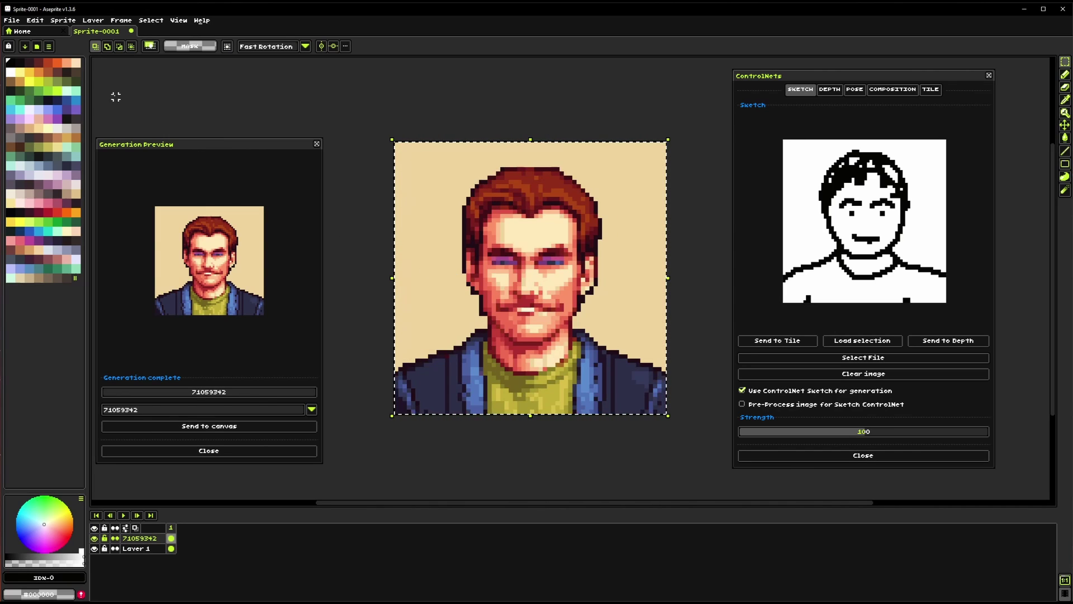
Step: Run CN Text to Image with Generations set to 4, saved as a grid
{"action": "left_click", "coordinate": [62, 20]}
{"action": "mouse_move", "coordinate": [84, 73]}
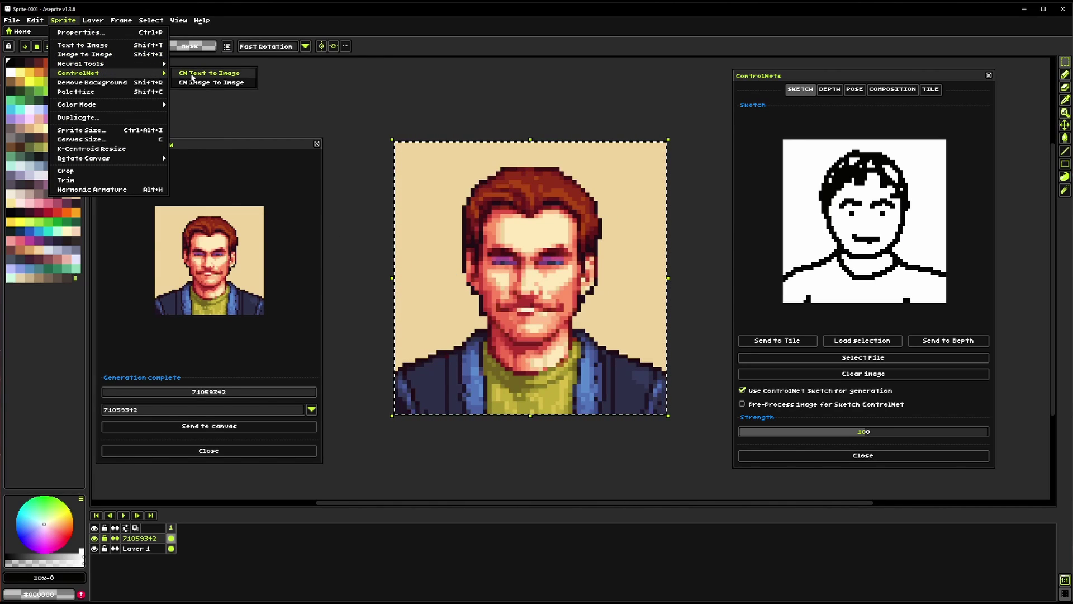
{"action": "left_click", "coordinate": [201, 74]}
{"action": "left_click", "coordinate": [354, 357]}
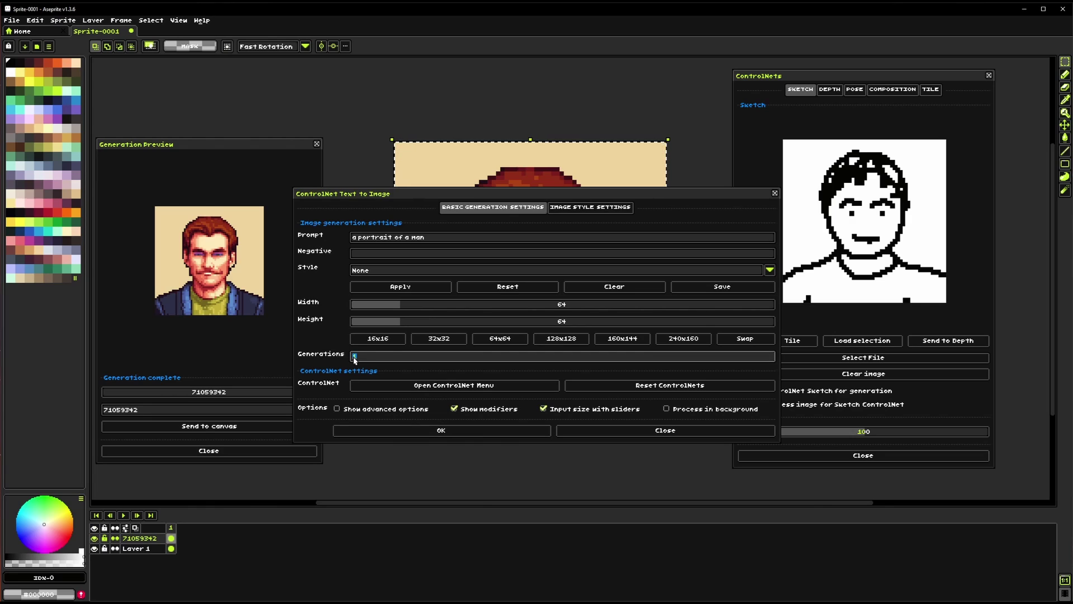
{"action": "type", "text": "4"}
{"action": "left_click", "coordinate": [591, 207]}
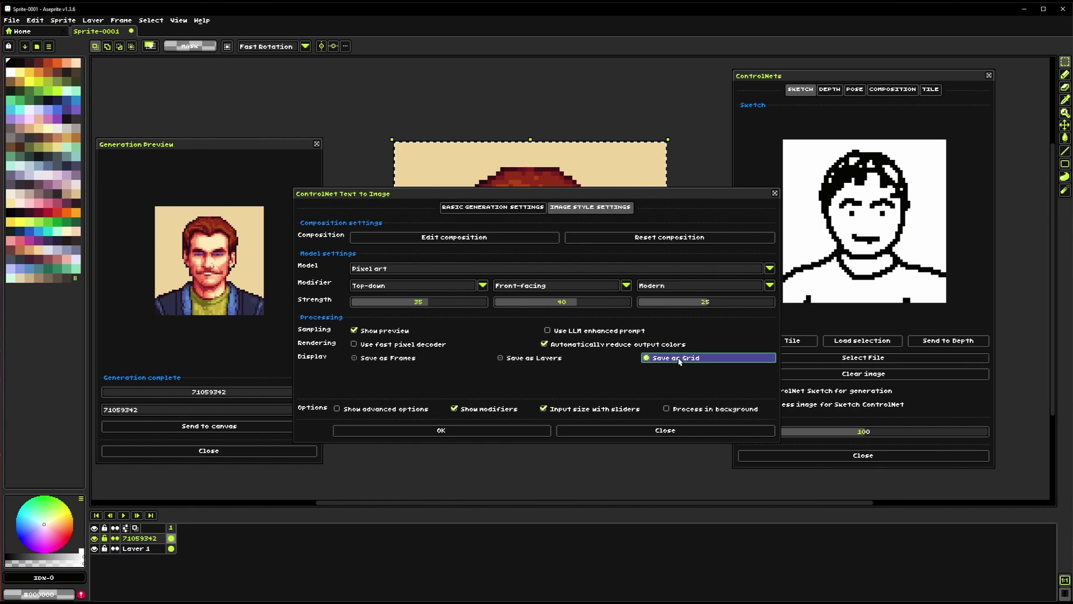
{"action": "left_click", "coordinate": [493, 207]}
{"action": "left_click", "coordinate": [442, 430]}
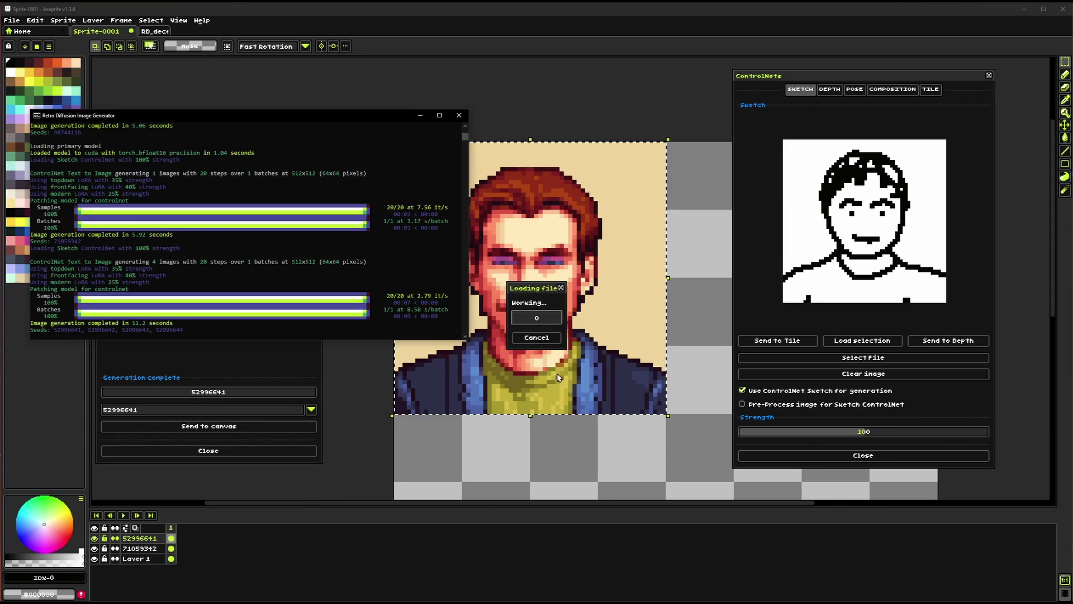
Step: Hide layer 71059342 and toggle the face grid's visibility to compare against the sketch
{"action": "scroll", "coordinate": [568, 369], "scroll_direction": "down", "scroll_amount": 2}
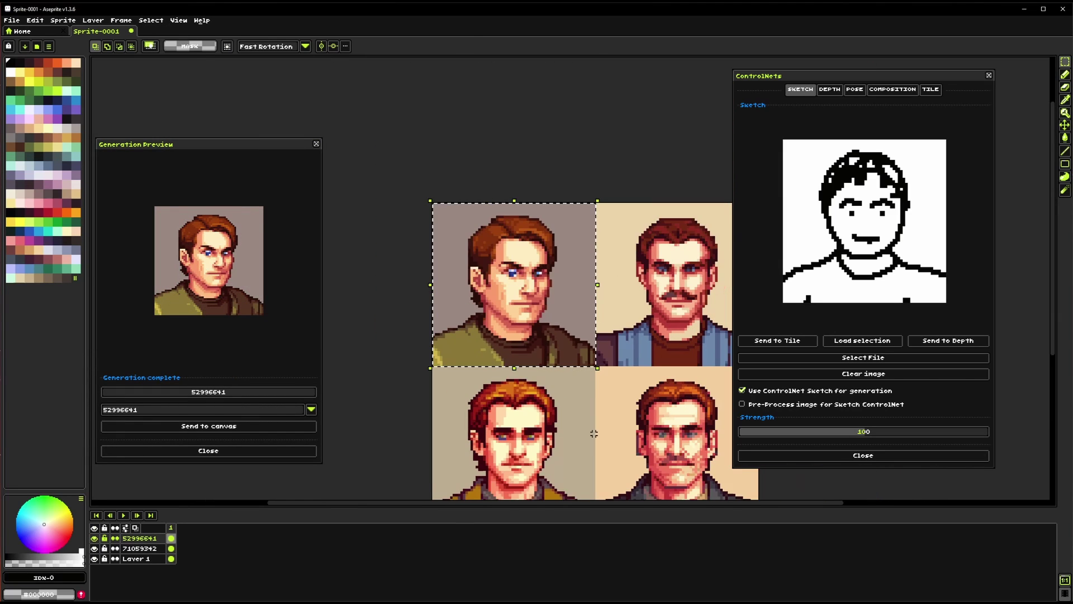
{"action": "left_click_drag", "start_coordinate": [517, 359], "coordinate": [502, 374]}
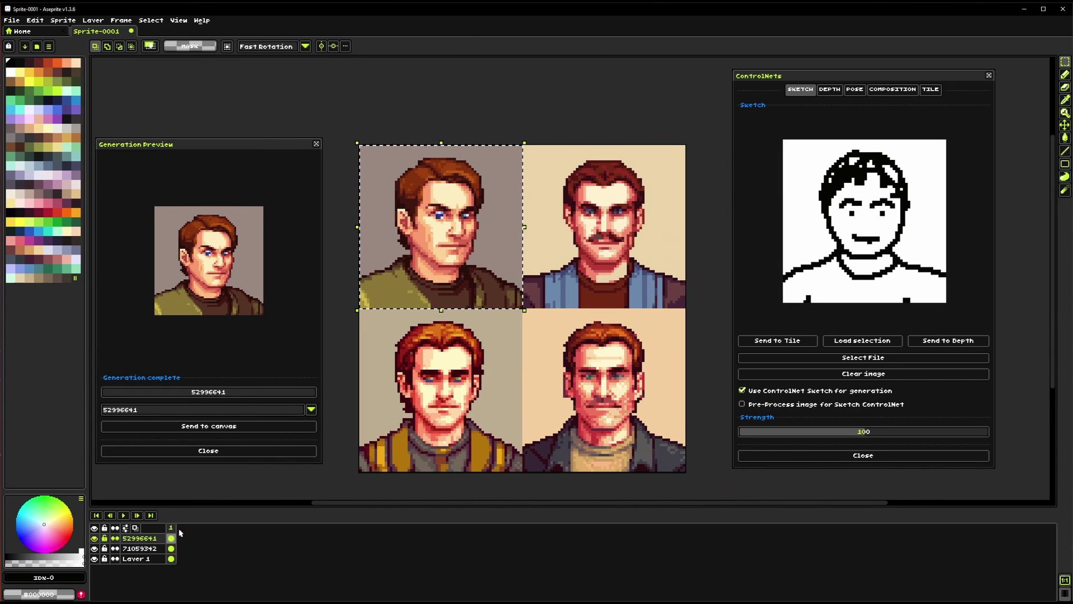
{"action": "left_click", "coordinate": [94, 538]}
{"action": "left_click", "coordinate": [94, 548]}
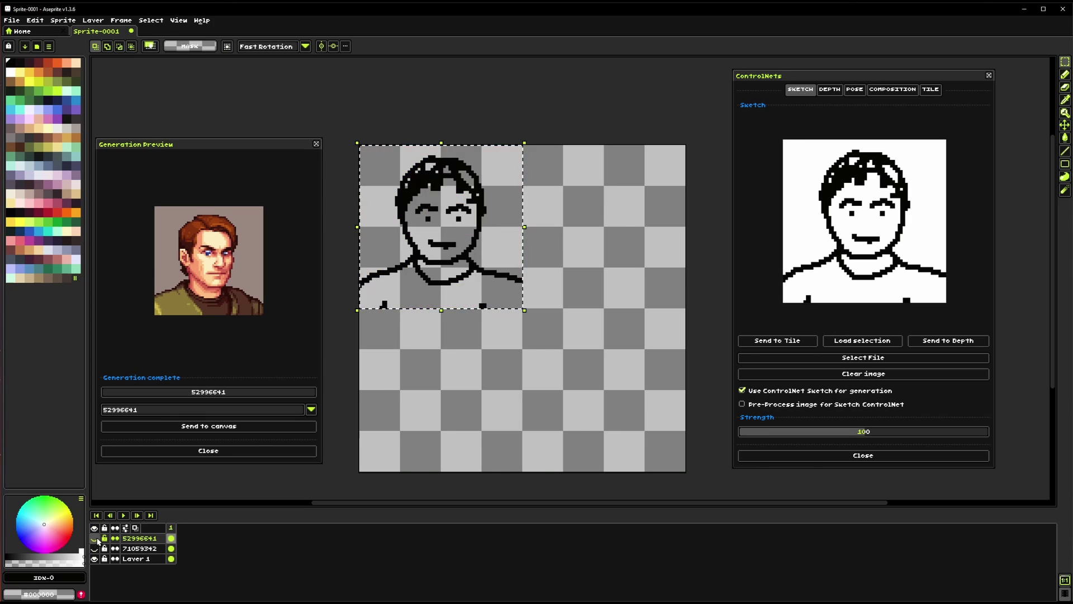
{"action": "left_click", "coordinate": [94, 538]}
{"action": "left_click", "coordinate": [94, 538]}
{"action": "left_click", "coordinate": [94, 537]}
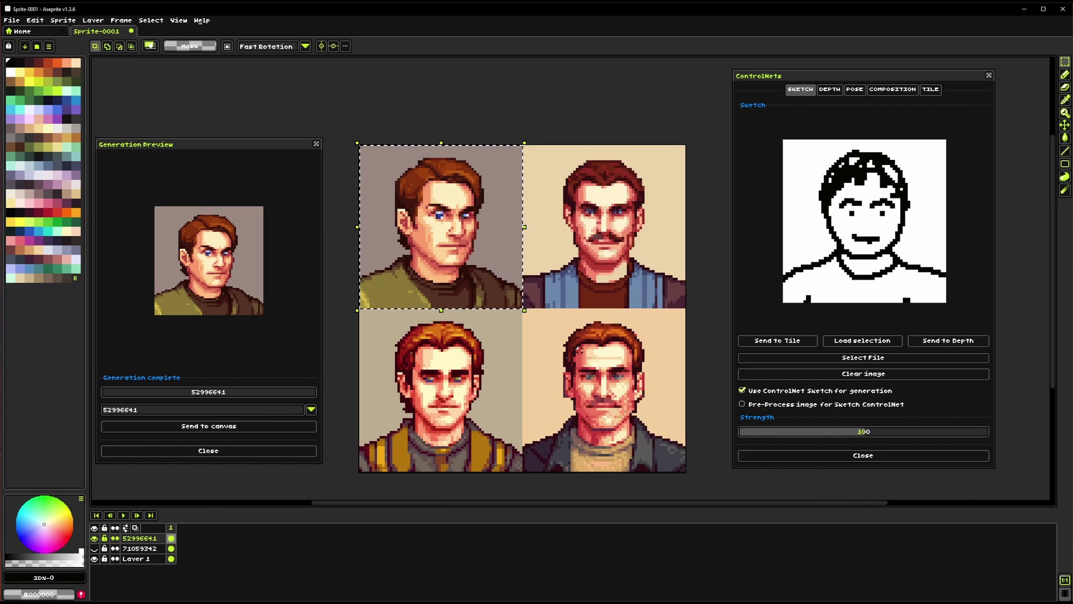
Step: Pan the view across the four-face grid toward the lower-right portrait
{"action": "left_click_drag", "start_coordinate": [444, 204], "coordinate": [458, 238]}
{"action": "left_click_drag", "start_coordinate": [552, 417], "coordinate": [525, 376]}
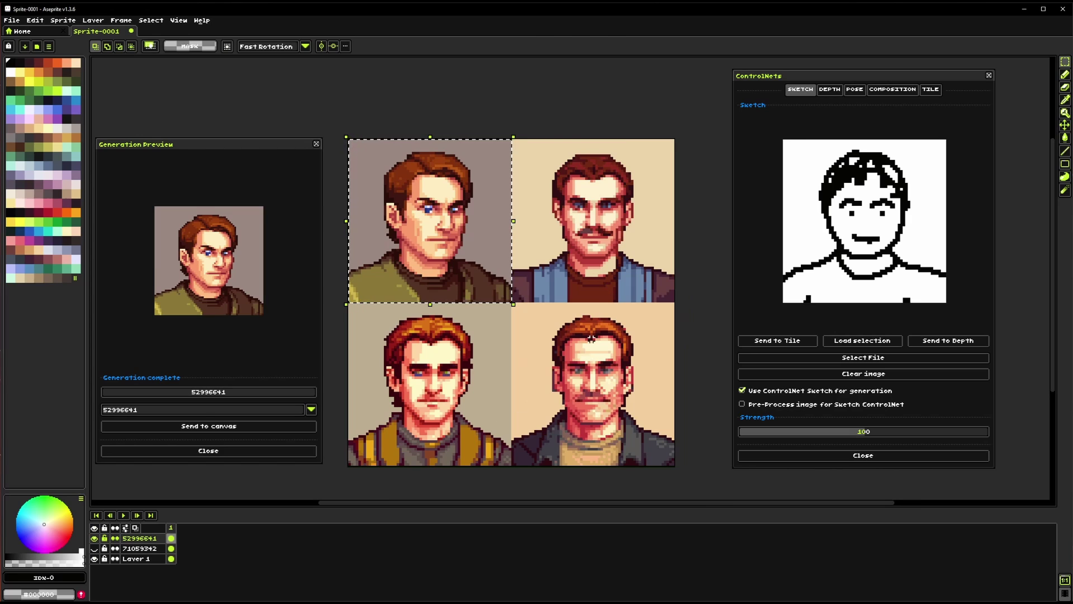
{"action": "left_click_drag", "start_coordinate": [586, 357], "coordinate": [528, 256]}
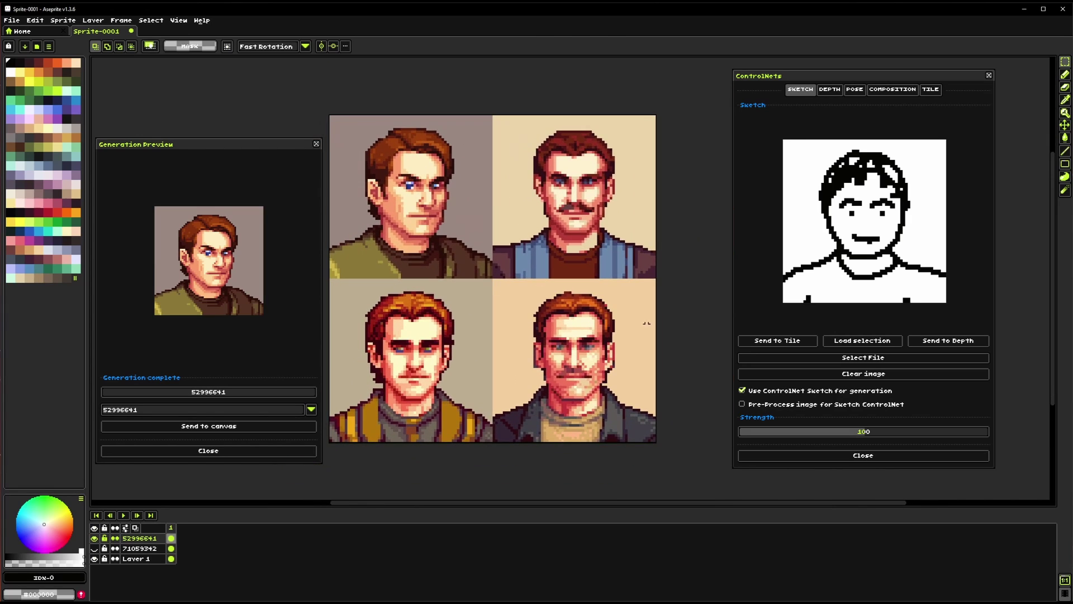
{"action": "left_click_drag", "start_coordinate": [509, 420], "coordinate": [417, 239]}
{"action": "scroll", "coordinate": [407, 377], "scroll_direction": "up", "scroll_amount": 1}
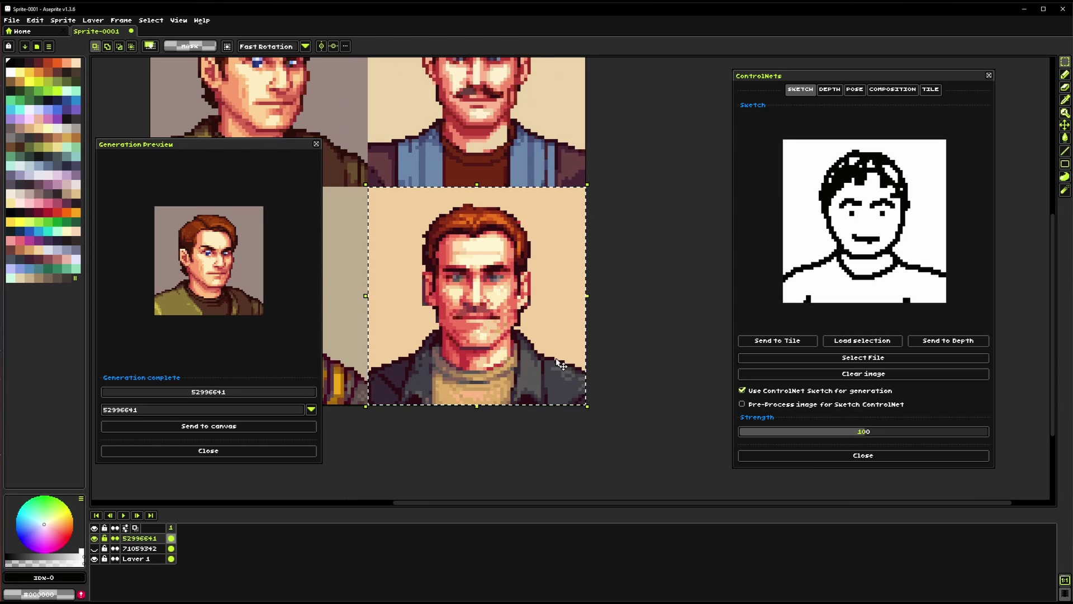
Step: Load the bottom-right portrait as the Depth image and enable depth guidance
{"action": "left_click", "coordinate": [829, 91]}
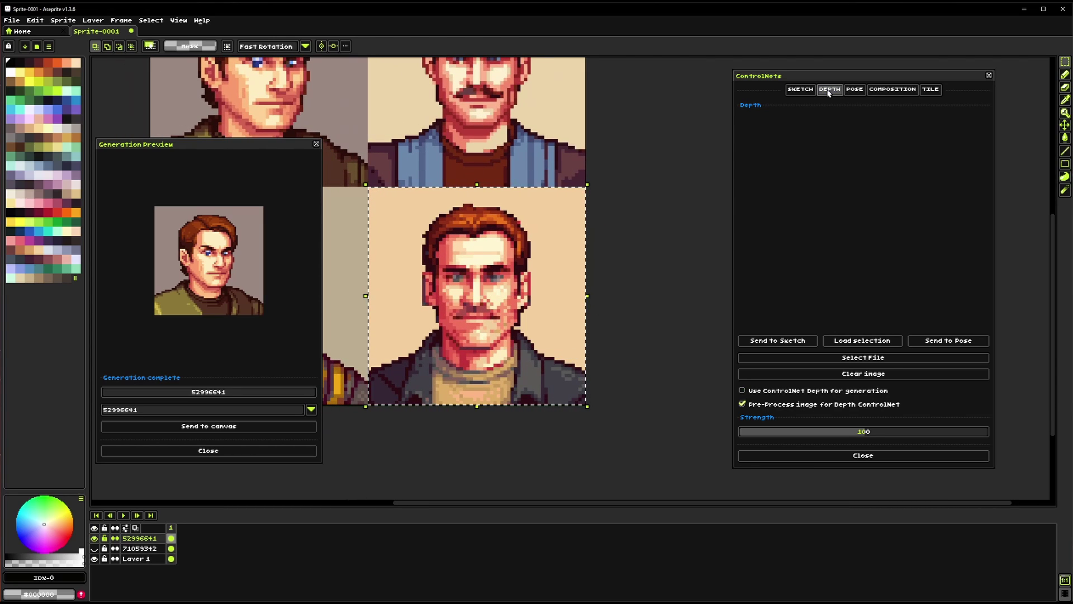
{"action": "left_click", "coordinate": [862, 340]}
{"action": "left_click", "coordinate": [499, 333]}
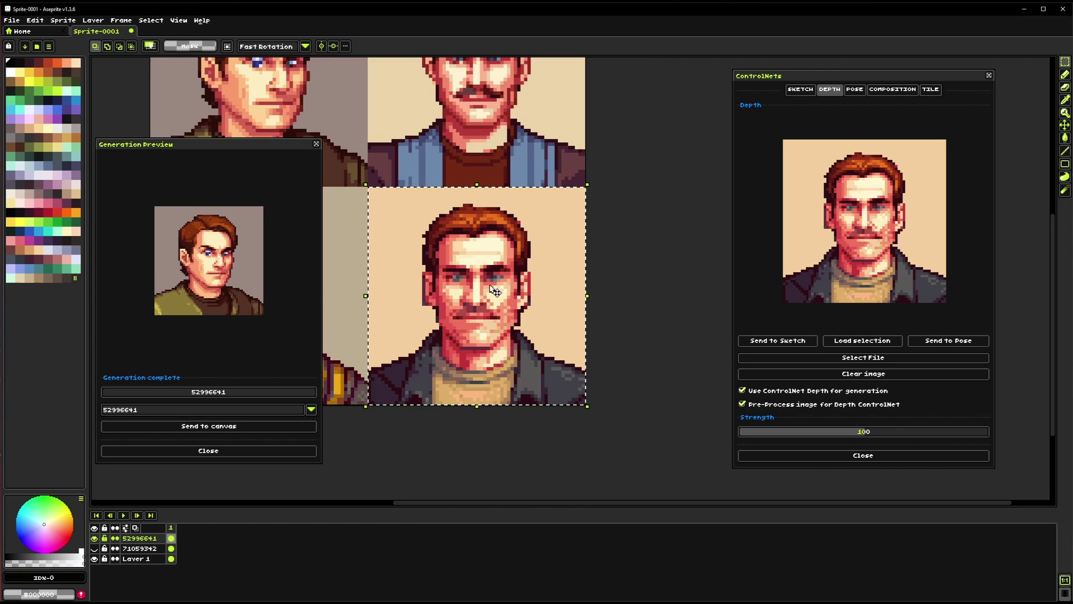
{"action": "left_click", "coordinate": [800, 90]}
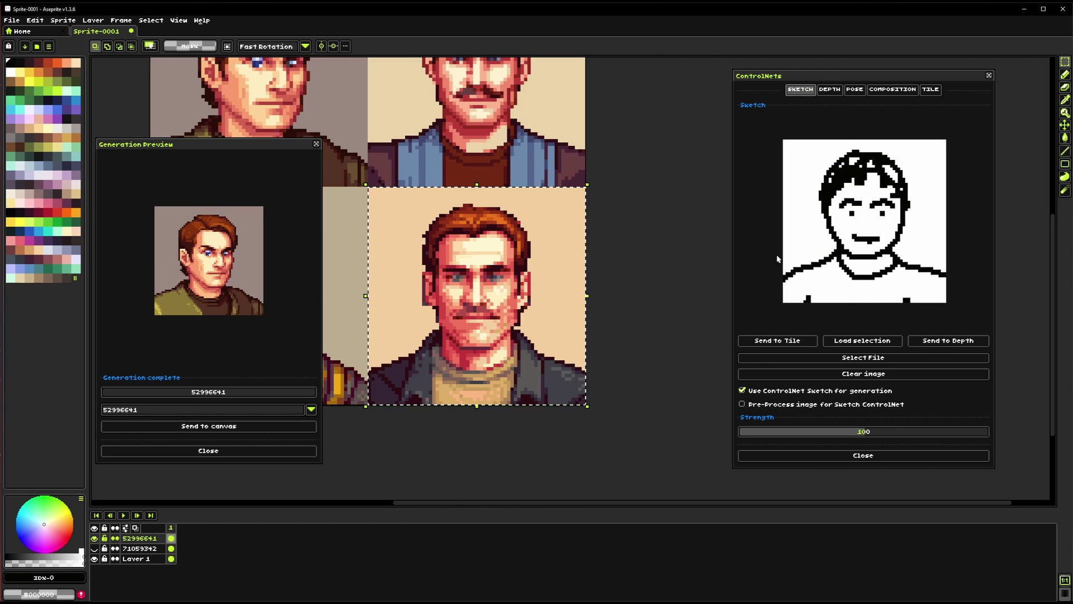
Step: Generate four new portraits via Text to Image with the prompt 'a portrait of a man'
{"action": "left_click", "coordinate": [63, 20]}
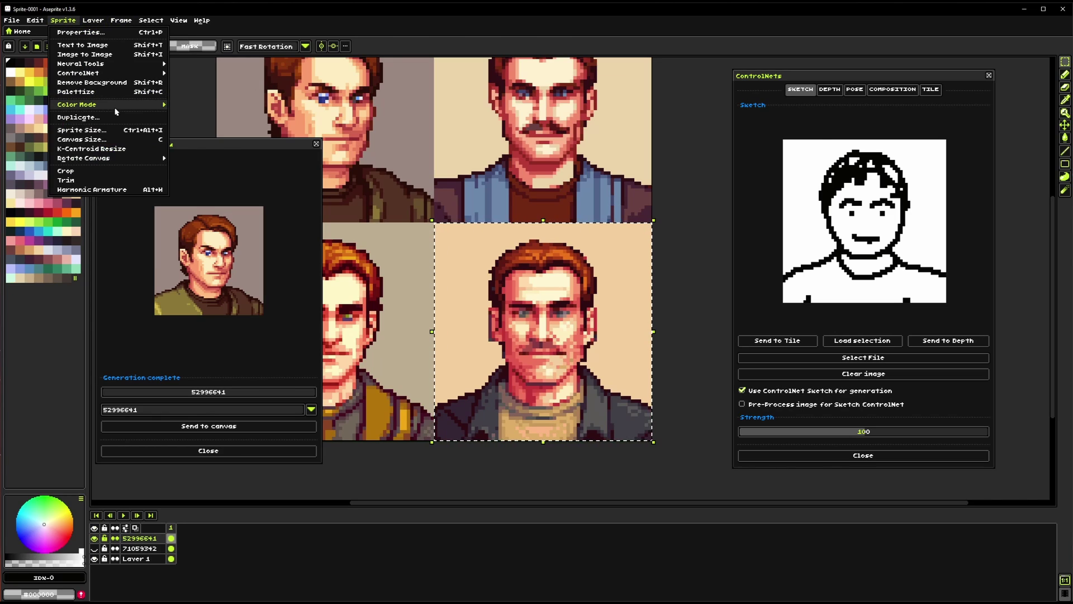
{"action": "mouse_move", "coordinate": [112, 73]}
{"action": "left_click", "coordinate": [210, 73]}
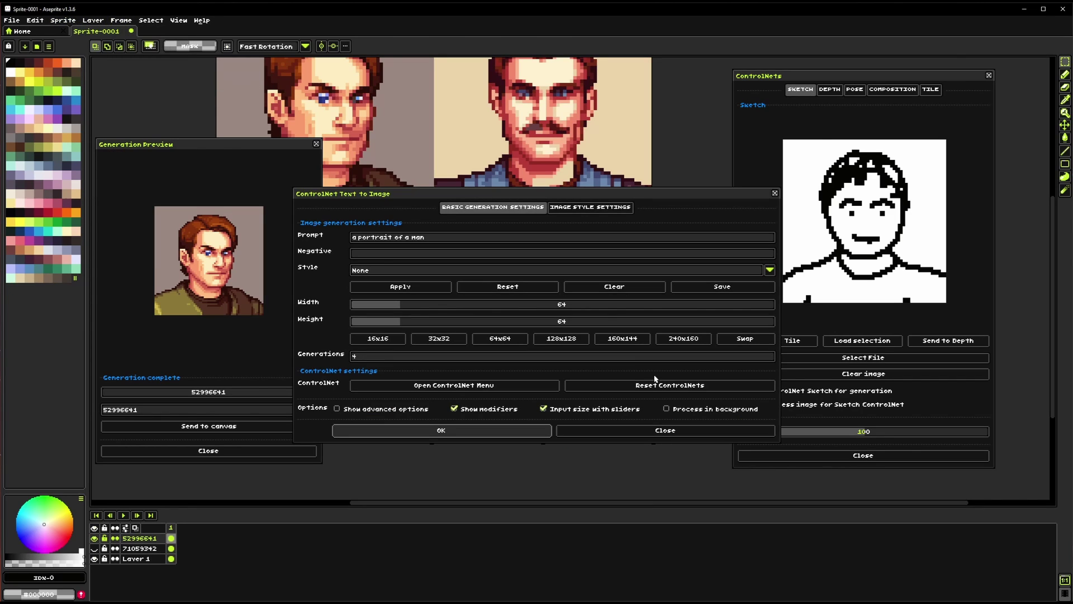
{"action": "left_click", "coordinate": [442, 430]}
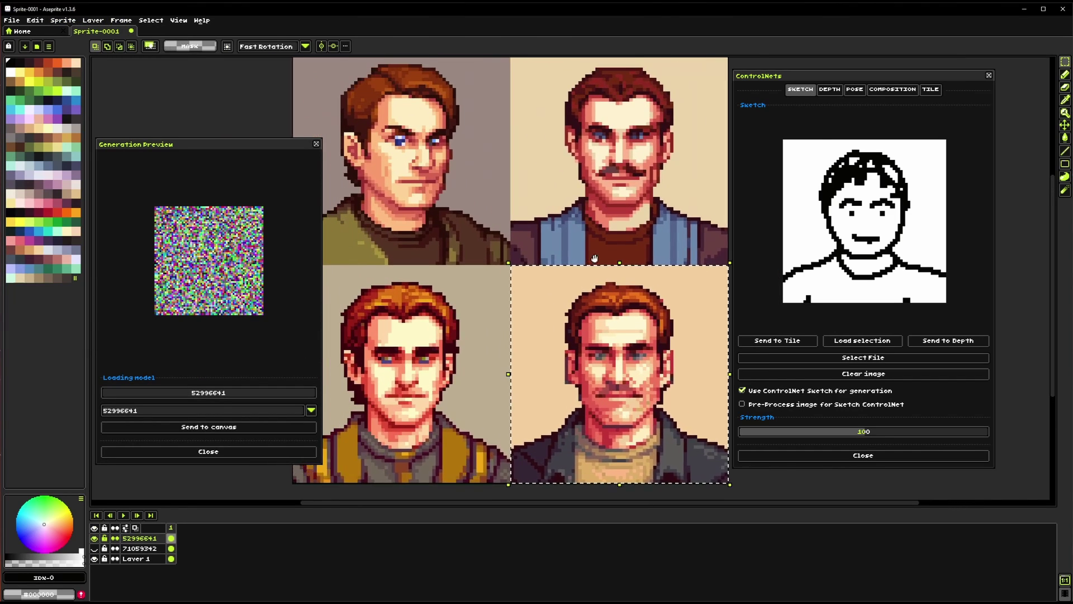
{"action": "scroll", "coordinate": [604, 284], "scroll_direction": "down", "scroll_amount": 1}
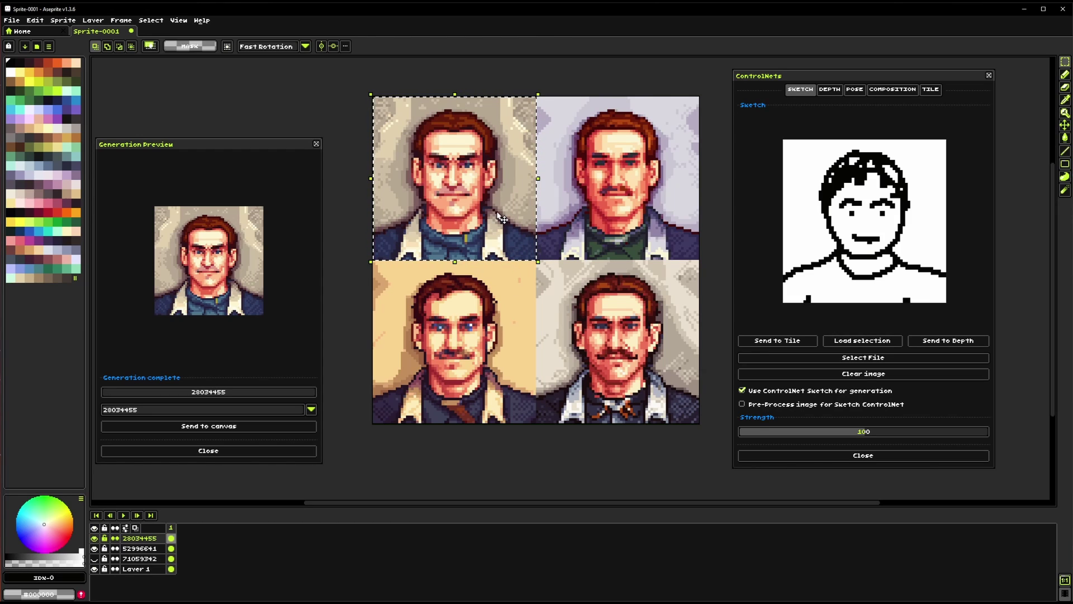
Step: Deselect the top-left portrait, then clear the Sketch guide image and uncheck Use
{"action": "key", "text": "ctrl+d"}
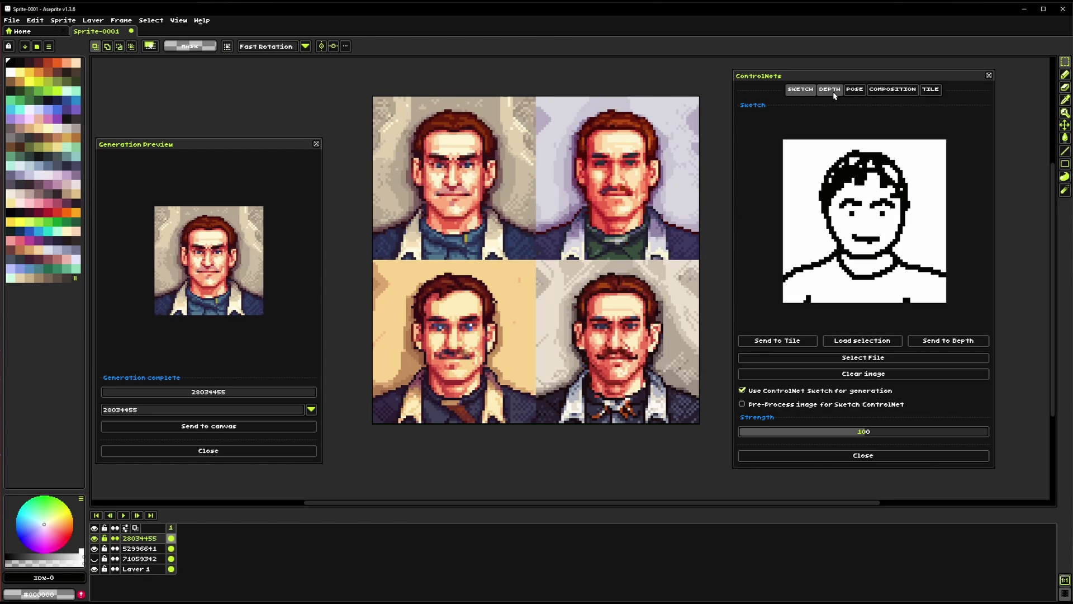
{"action": "left_click", "coordinate": [832, 92]}
{"action": "left_click", "coordinate": [801, 91]}
{"action": "left_click_drag", "start_coordinate": [533, 217], "coordinate": [541, 221]}
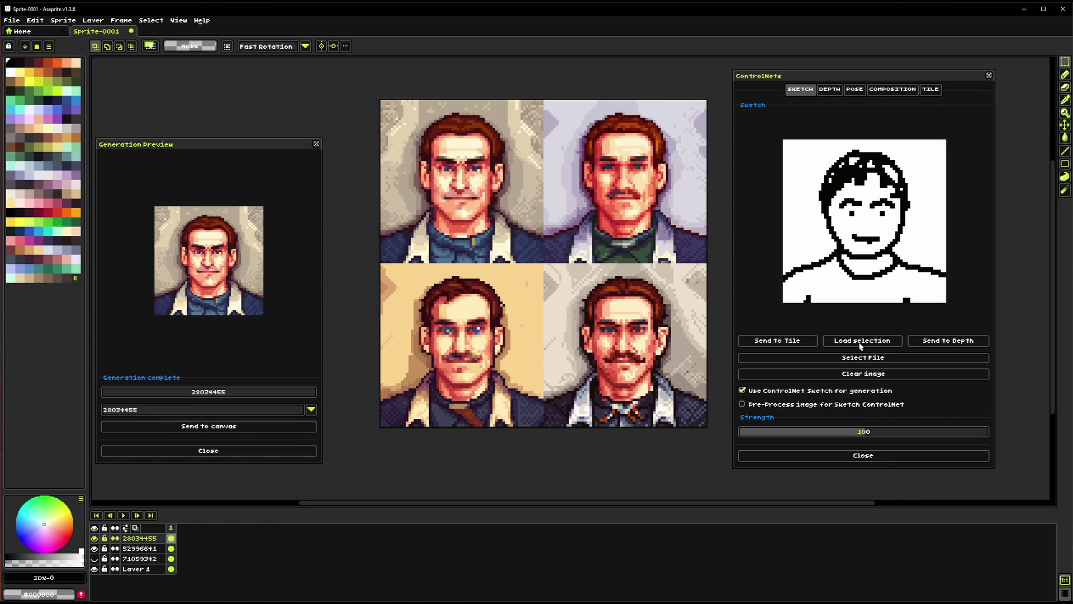
{"action": "left_click", "coordinate": [865, 375]}
Step: Clear the Depth guide image and bring up the empty, disabled Composition guide
{"action": "left_click", "coordinate": [833, 90]}
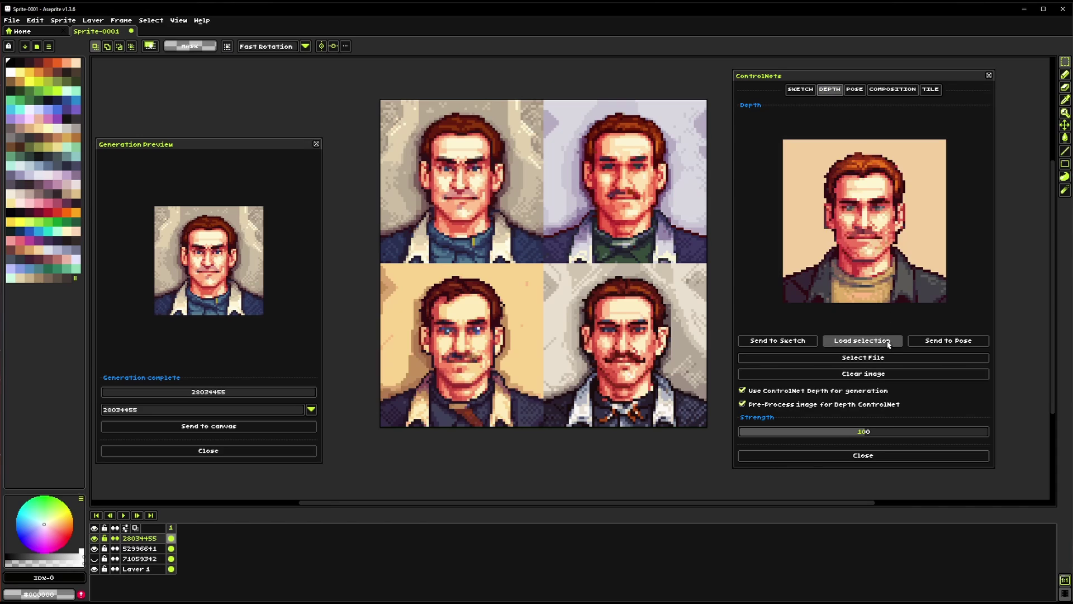
{"action": "left_click", "coordinate": [873, 374]}
{"action": "left_click", "coordinate": [893, 90]}
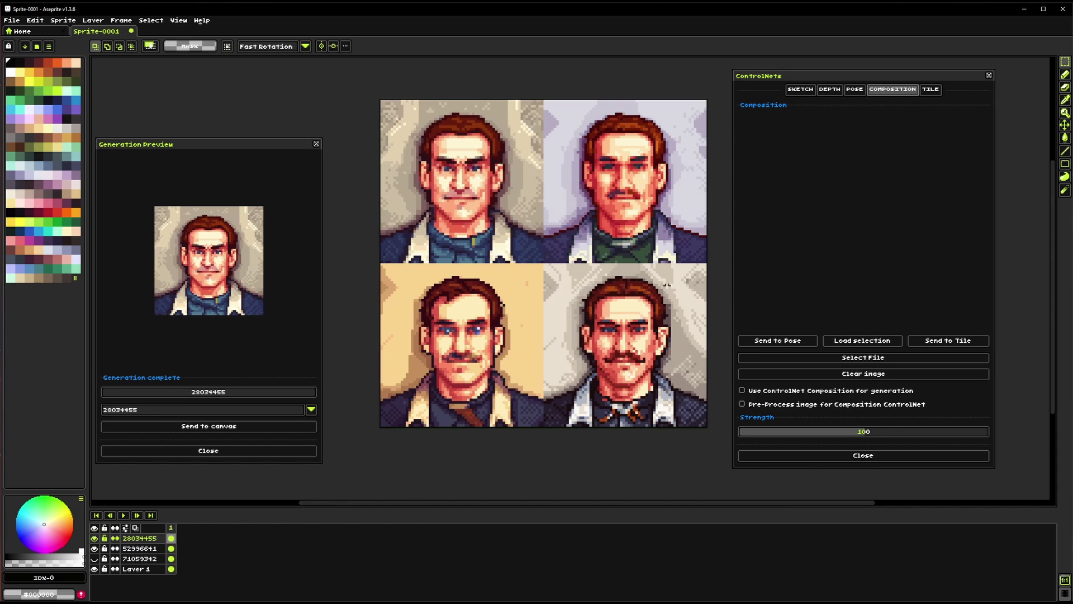
{"action": "left_click_drag", "start_coordinate": [562, 309], "coordinate": [551, 333]}
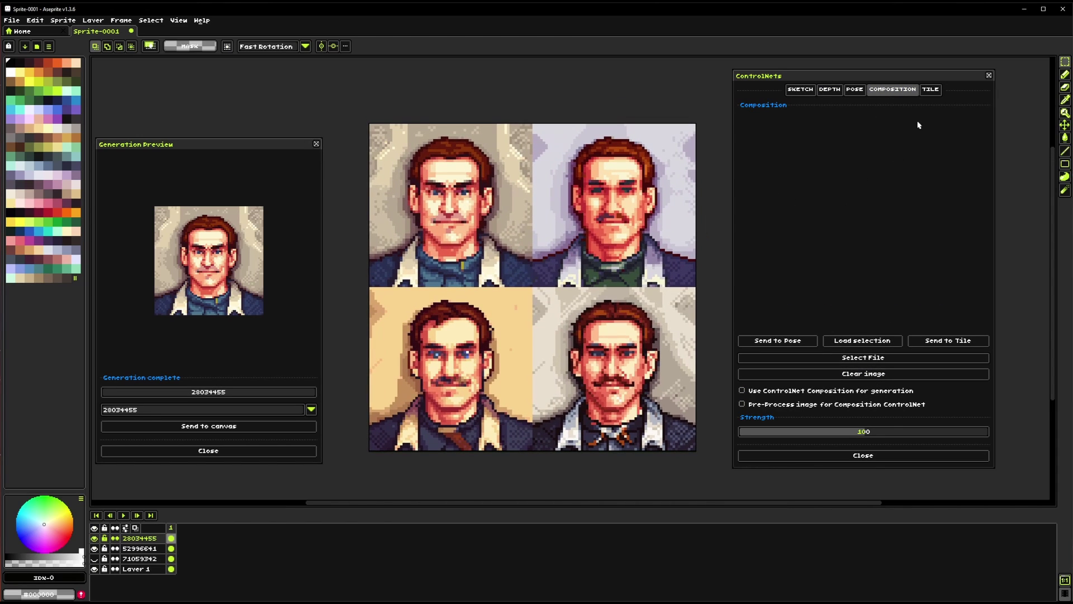
Step: Load Apocalypse.png as the Composition guide image
{"action": "left_click", "coordinate": [865, 358]}
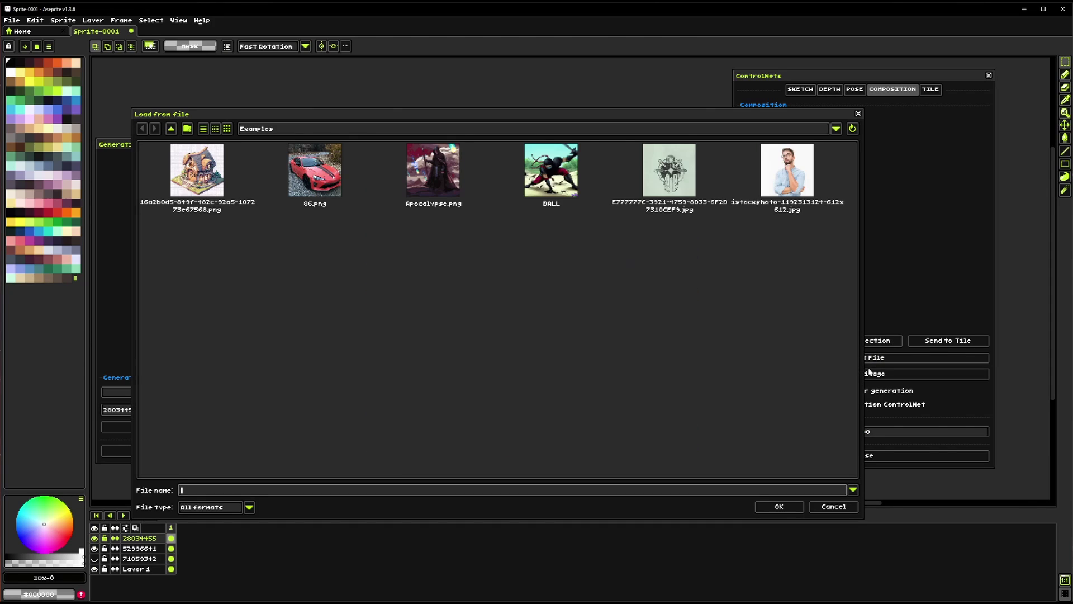
{"action": "left_click", "coordinate": [430, 177]}
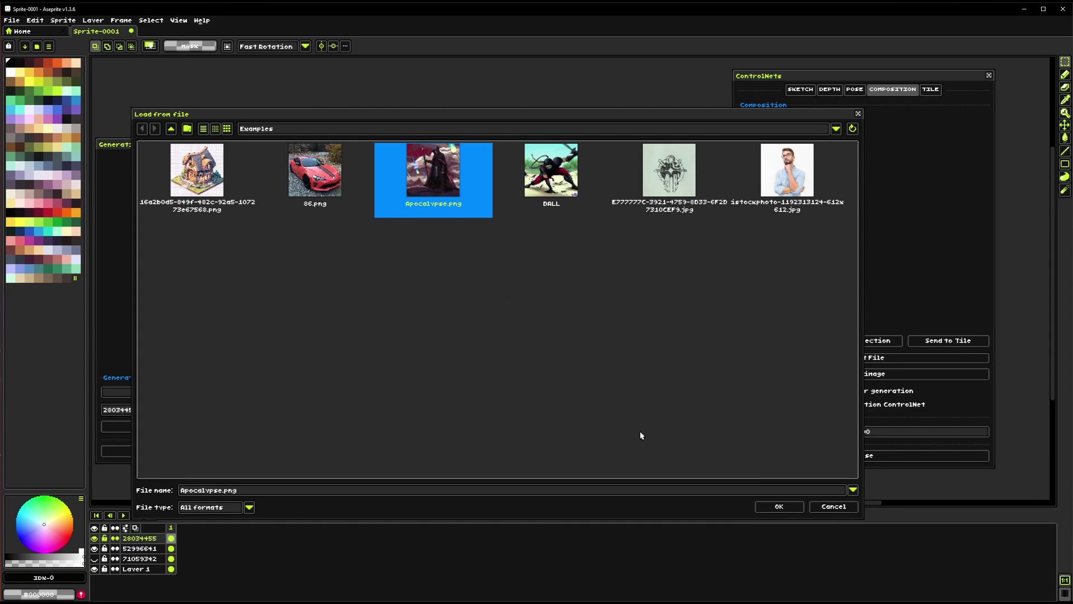
{"action": "left_click", "coordinate": [779, 507]}
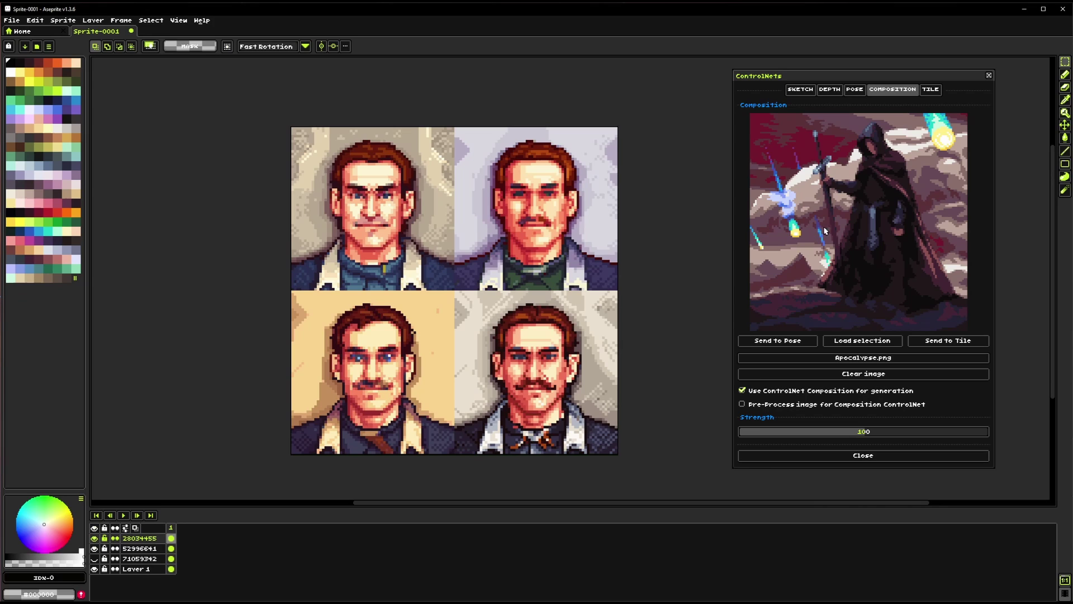
{"action": "left_click_drag", "start_coordinate": [860, 256], "coordinate": [869, 245]}
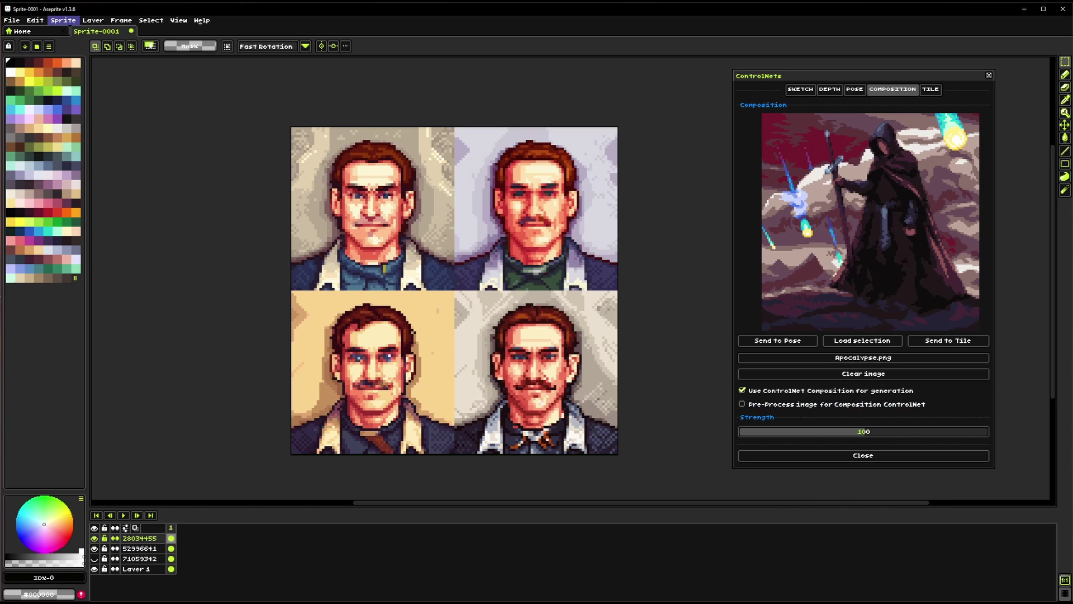
Step: Generate 'a knight in a field' with Sprite > ControlNet > Text to Image at composition strength 135
{"action": "left_click", "coordinate": [63, 21]}
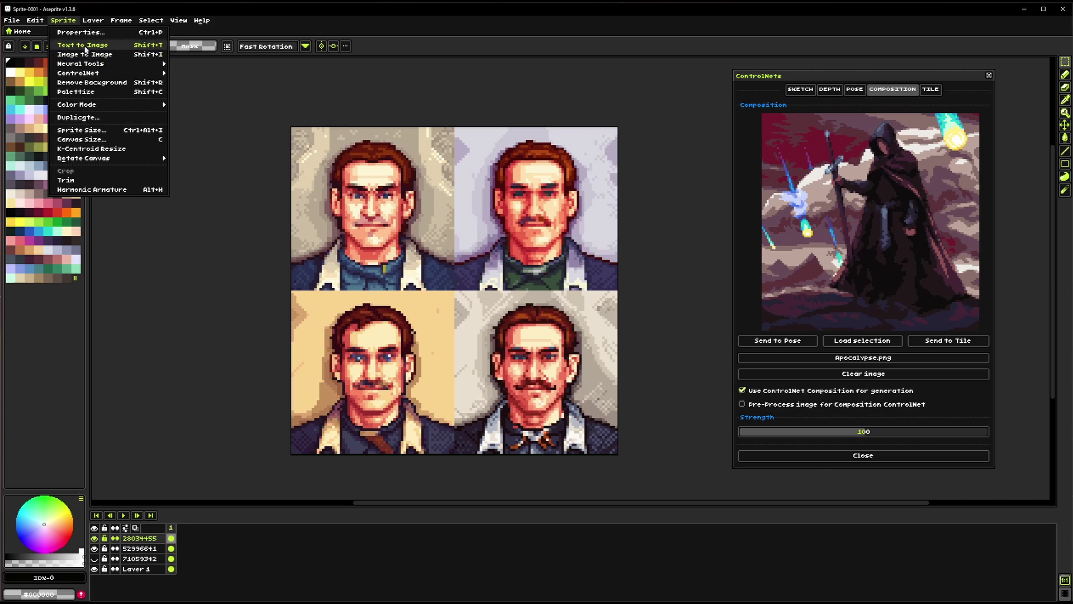
{"action": "mouse_move", "coordinate": [125, 73]}
{"action": "left_click", "coordinate": [187, 74]}
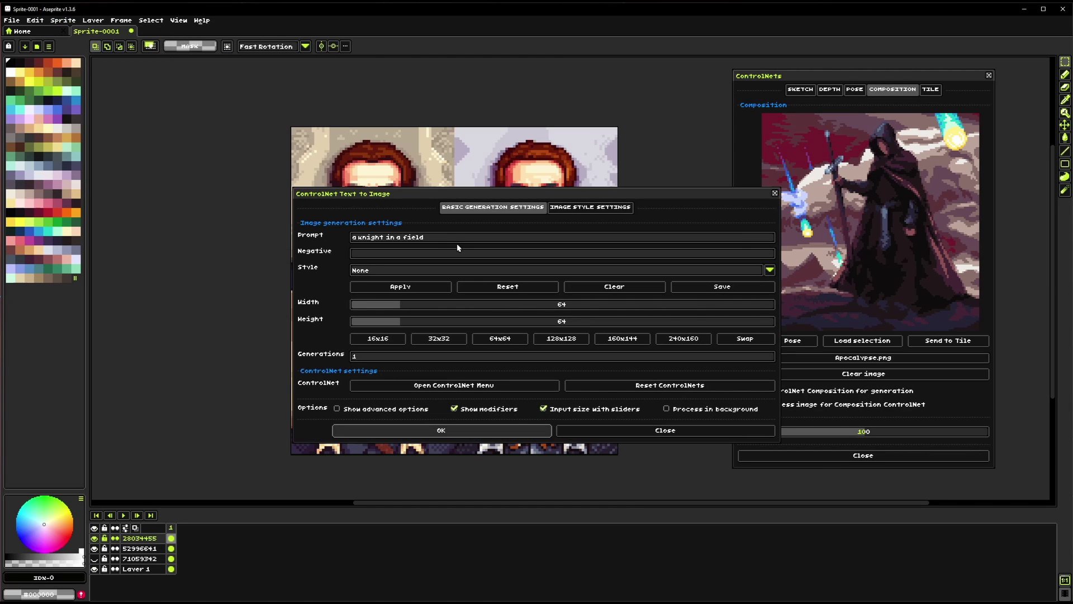
{"action": "left_click", "coordinate": [457, 239]}
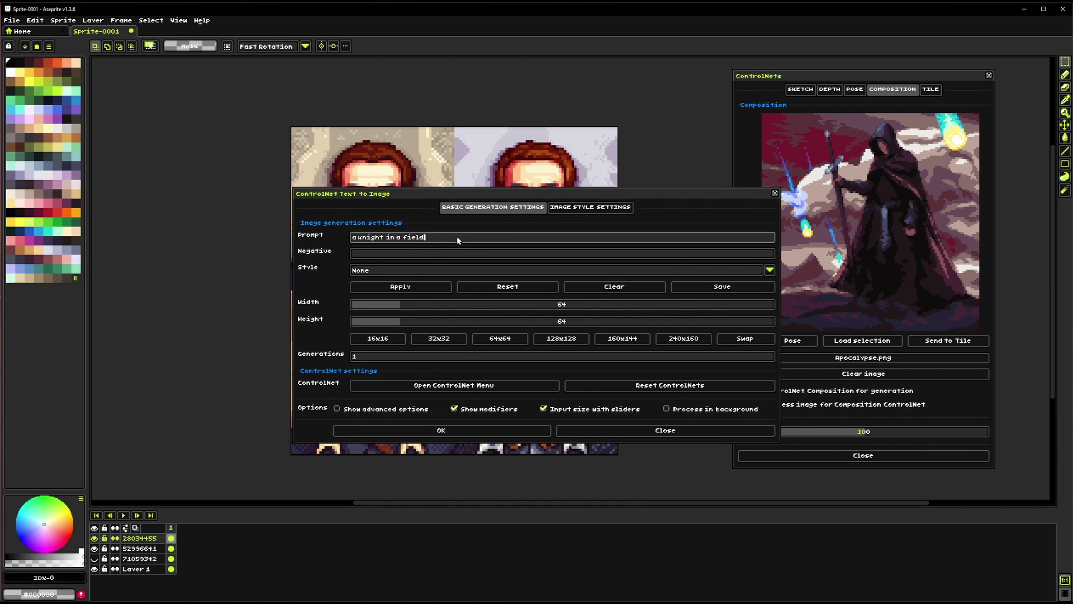
{"action": "left_click_drag", "start_coordinate": [559, 194], "coordinate": [490, 197]}
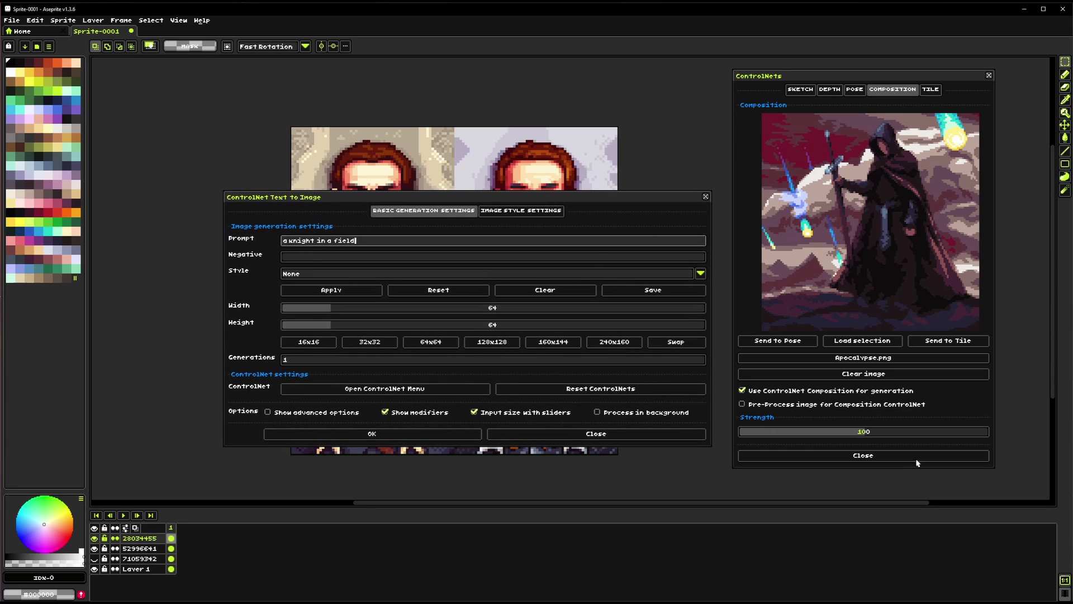
{"action": "left_click", "coordinate": [876, 433]}
{"action": "left_click_drag", "start_coordinate": [876, 434], "coordinate": [903, 433]}
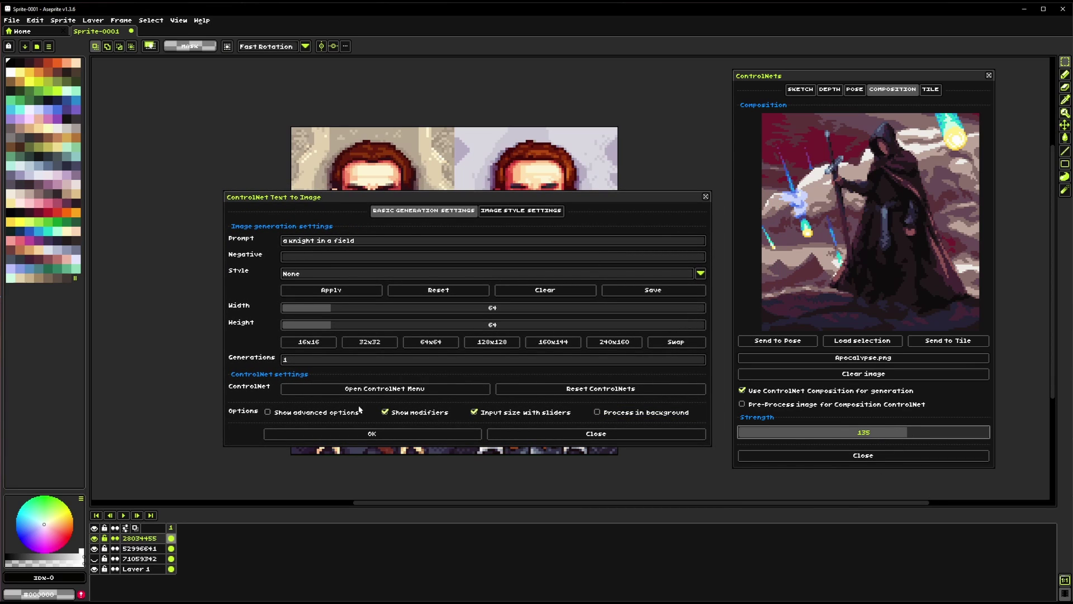
{"action": "left_click", "coordinate": [387, 429]}
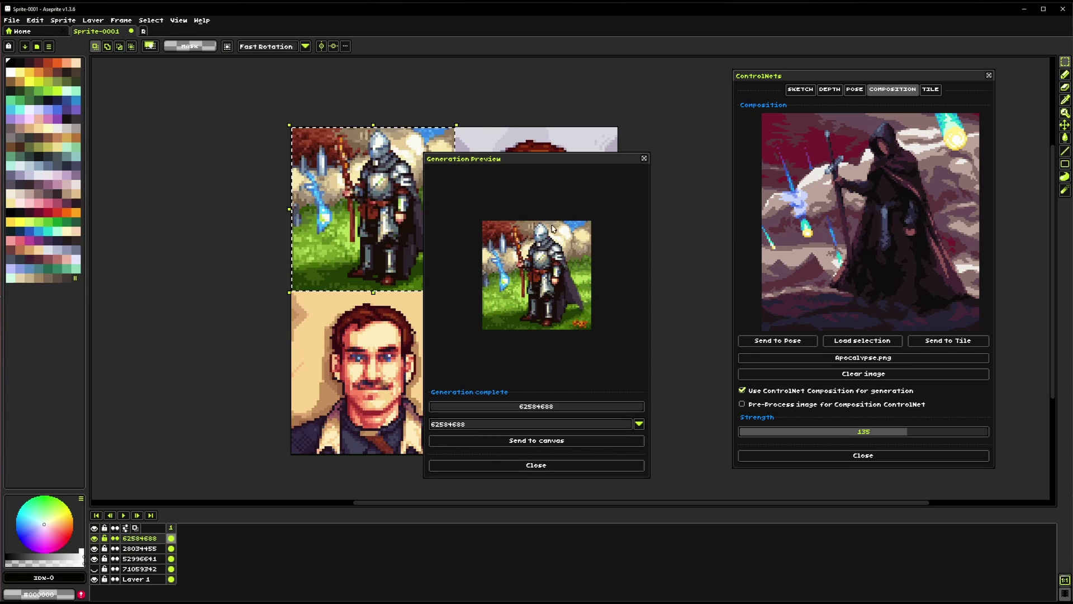
Step: Move the Generation Preview aside and crop the canvas to the armored knight tile with Sprite > Crop
{"action": "left_click_drag", "start_coordinate": [563, 163], "coordinate": [235, 166]}
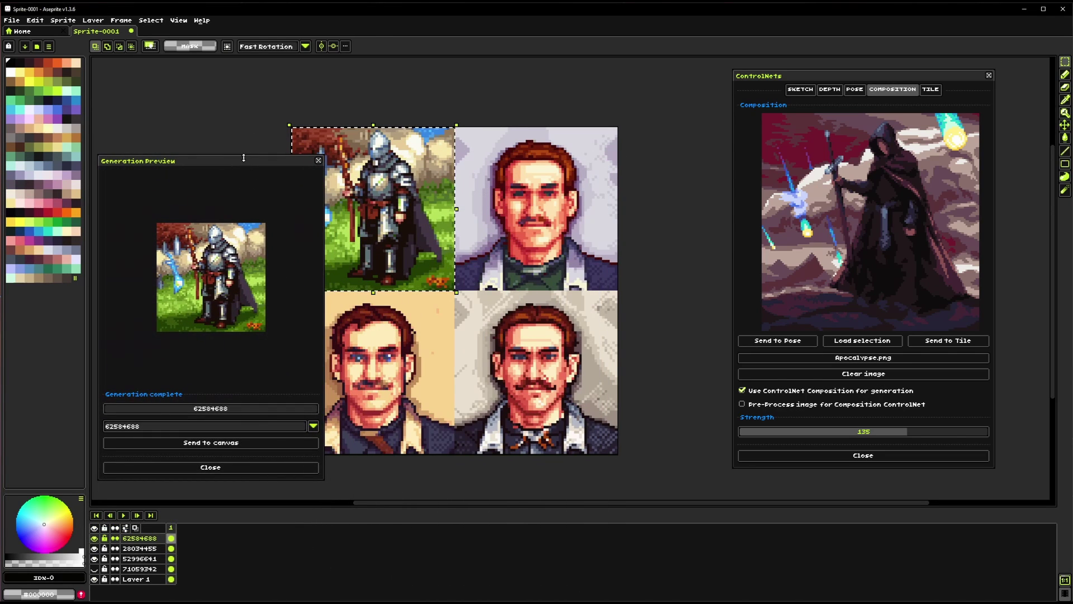
{"action": "left_click_drag", "start_coordinate": [243, 212], "coordinate": [176, 192]}
{"action": "scroll", "coordinate": [492, 248], "scroll_direction": "up", "scroll_amount": 1}
{"action": "scroll", "coordinate": [492, 247], "scroll_direction": "up", "scroll_amount": 1}
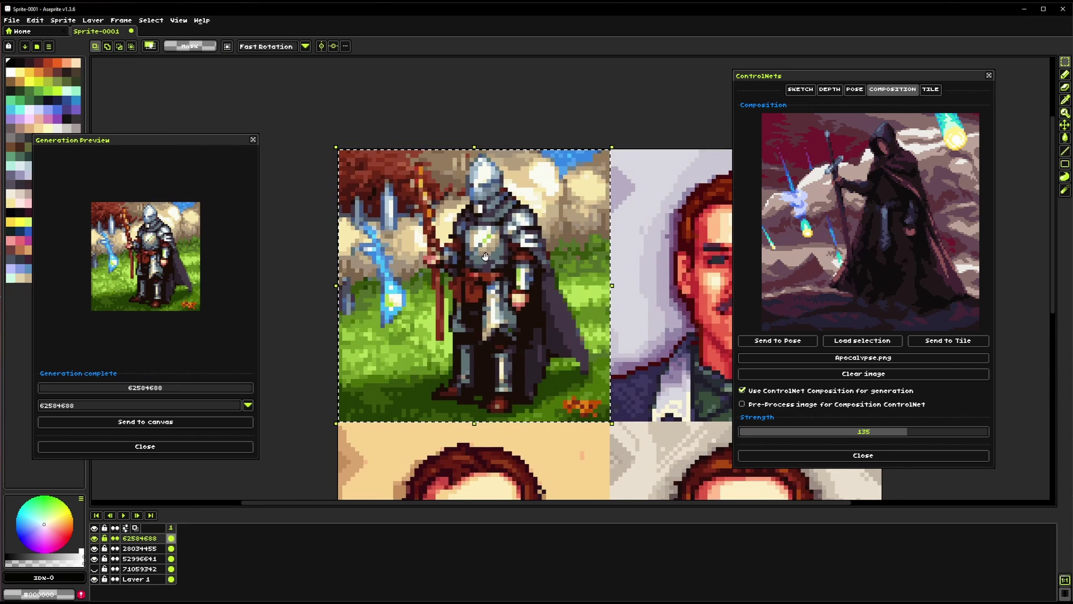
{"action": "left_click", "coordinate": [63, 20]}
{"action": "left_click", "coordinate": [82, 172]}
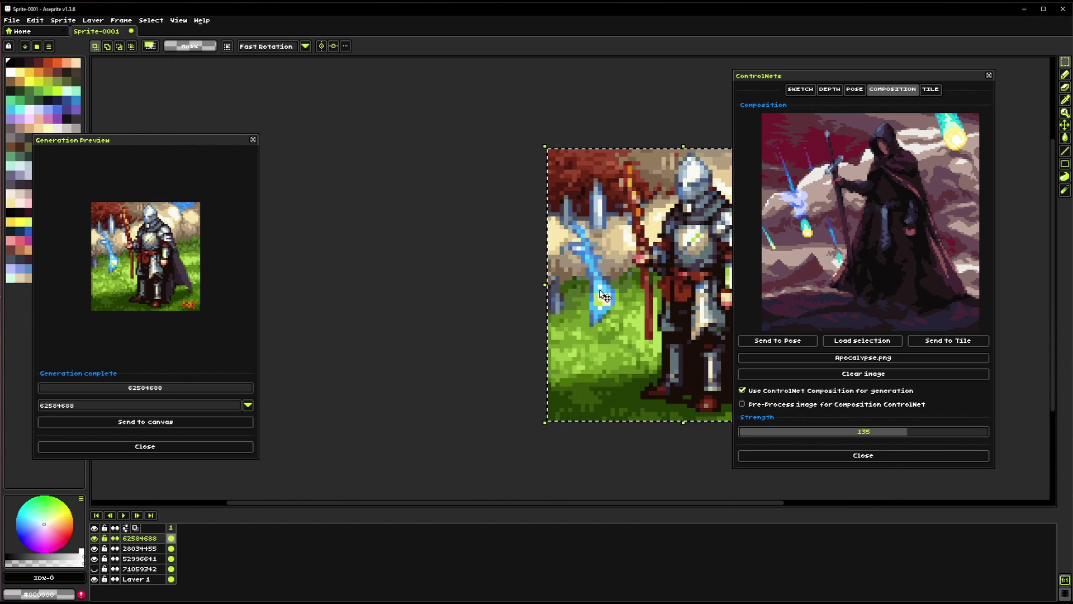
{"action": "scroll", "coordinate": [495, 297], "scroll_direction": "down", "scroll_amount": 1}
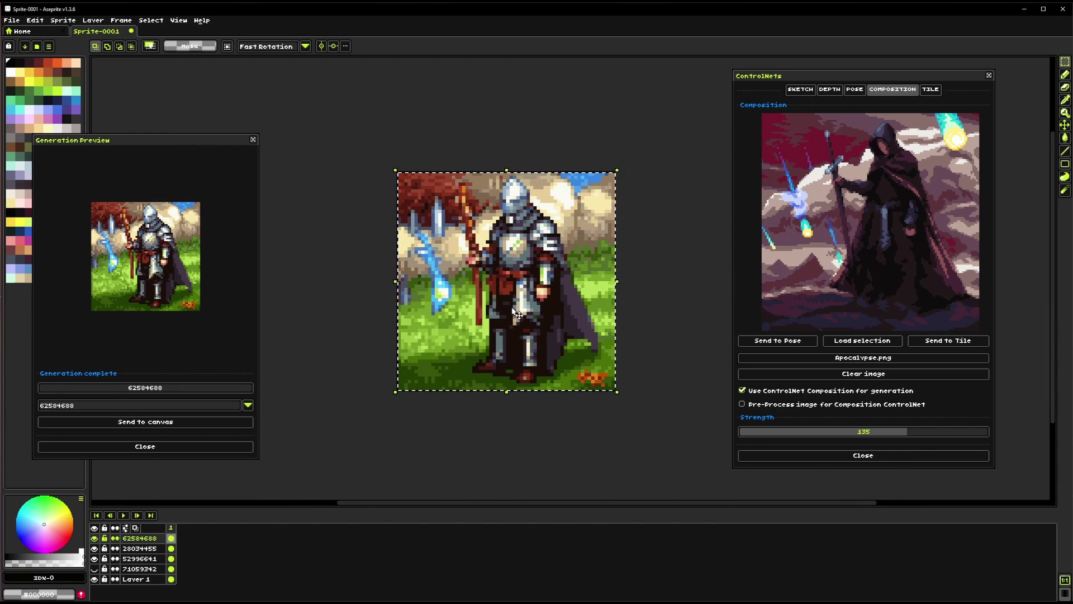